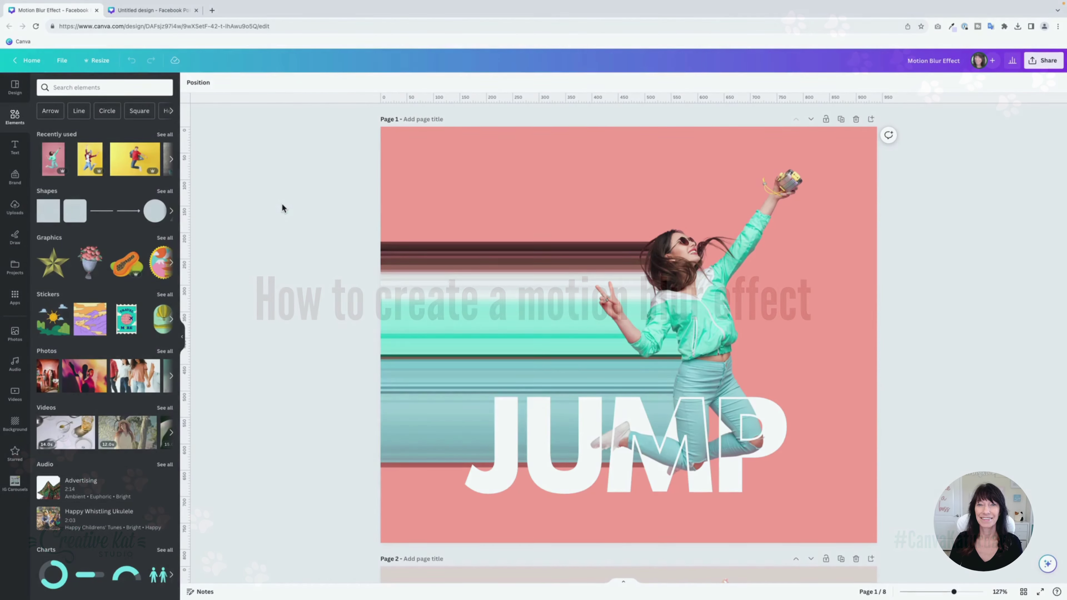
Step: Look through the finished motion blur examples on the first three pages of the design
scroll(282, 203, "down", 5)
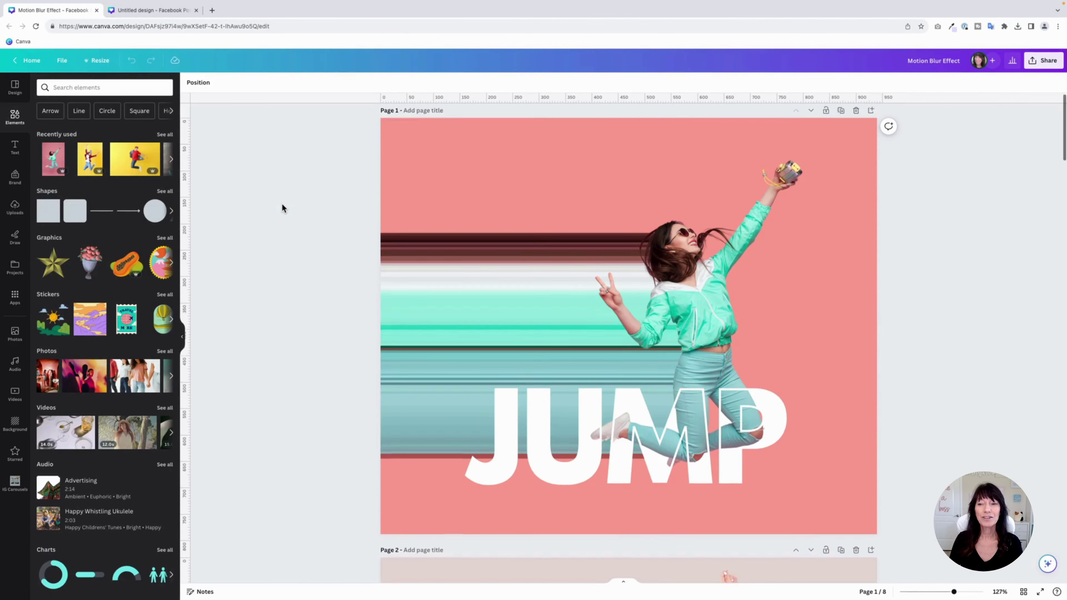
scroll(281, 205, "down", 7)
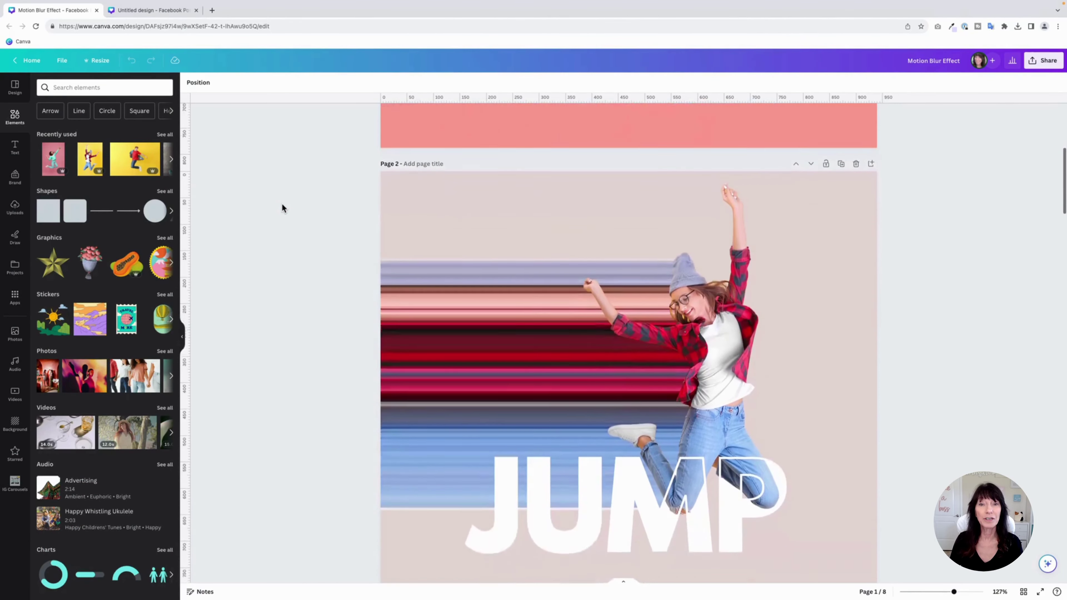
scroll(282, 205, "down", 6)
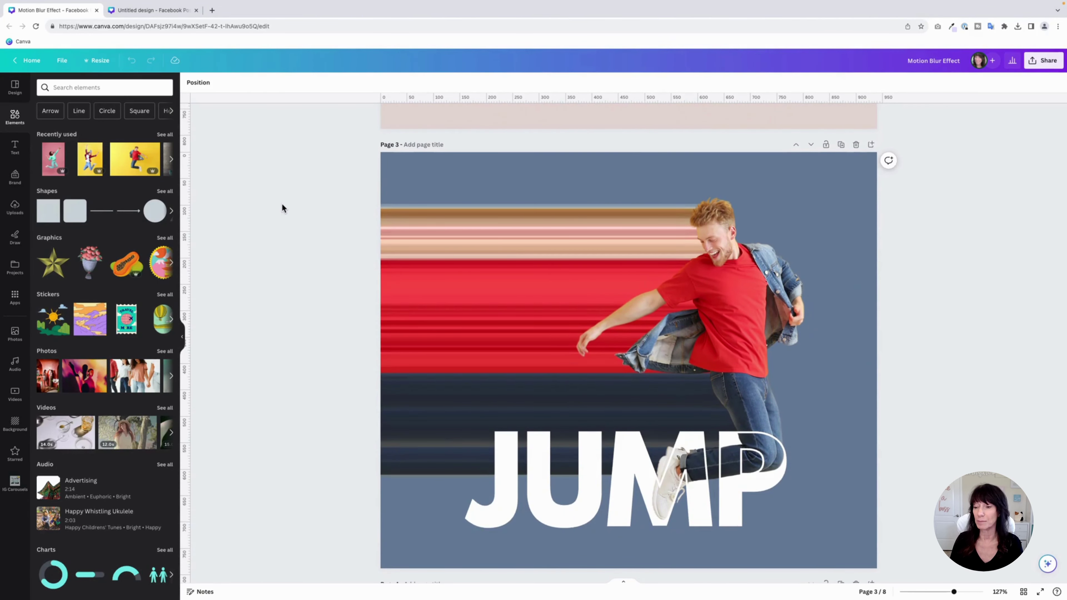
scroll(286, 215, "up", 6)
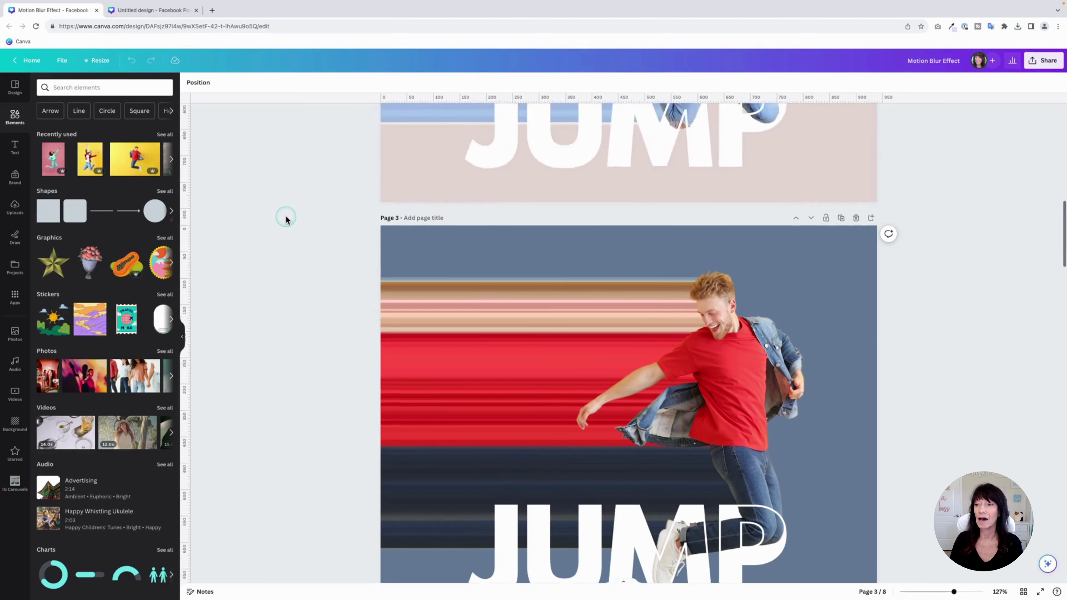
scroll(285, 216, "up", 10)
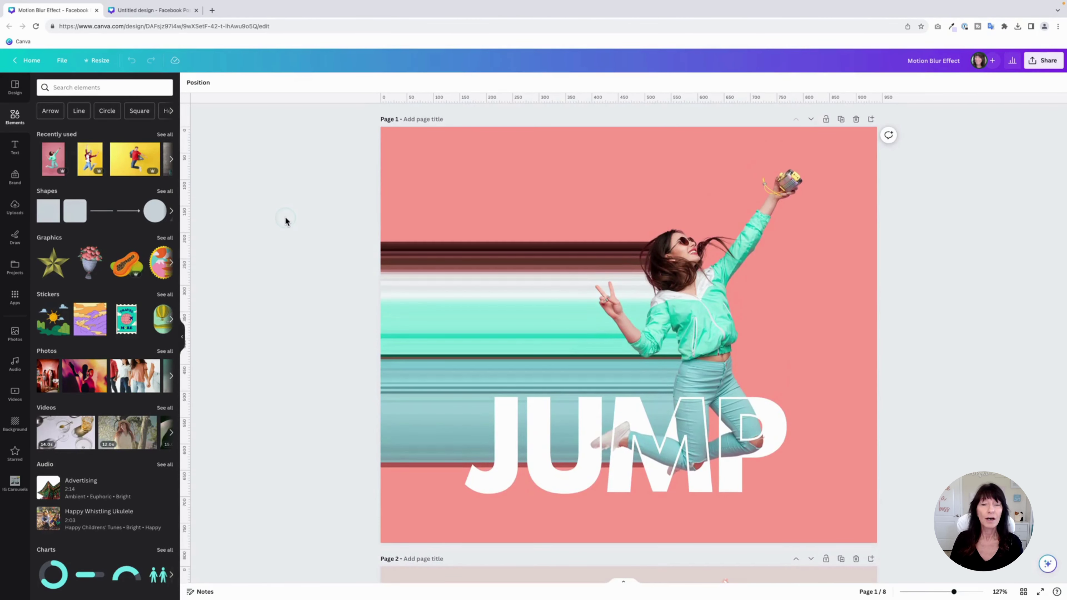
Step: Switch to the untitled Facebook Post design and add the recently used photo of the jumping woman on pink
left_click(147, 10)
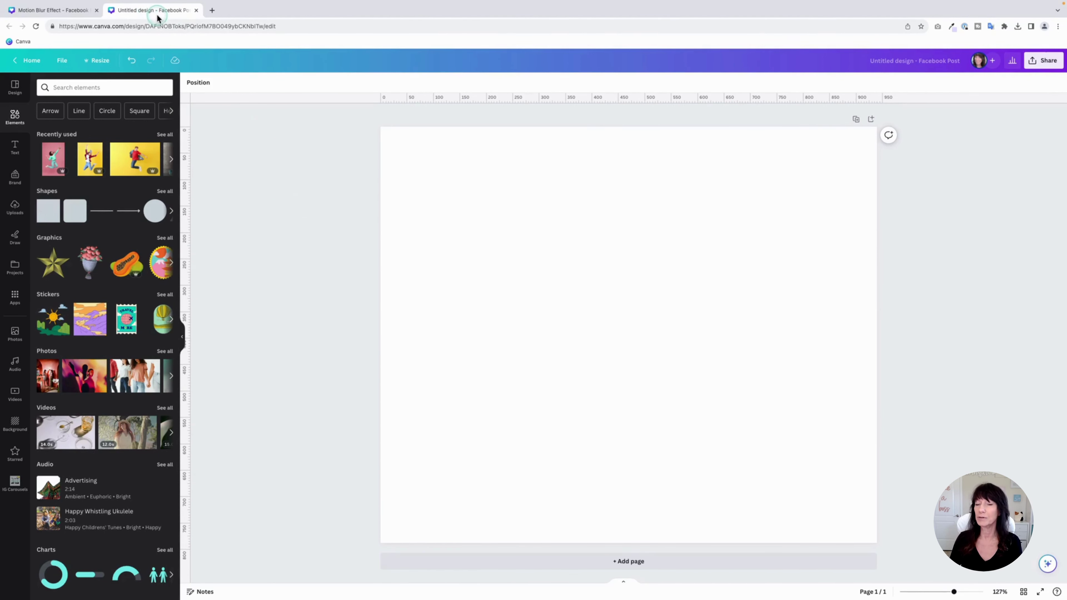
left_click(54, 163)
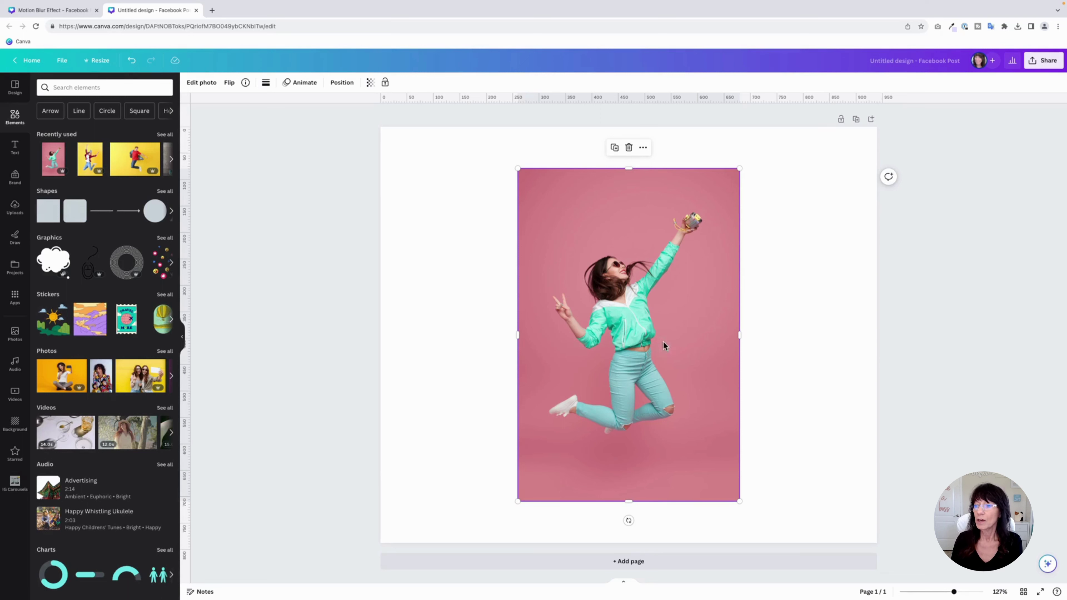
Step: Revert the photo editing experience to the old editor
left_click(287, 96)
left_click(202, 83)
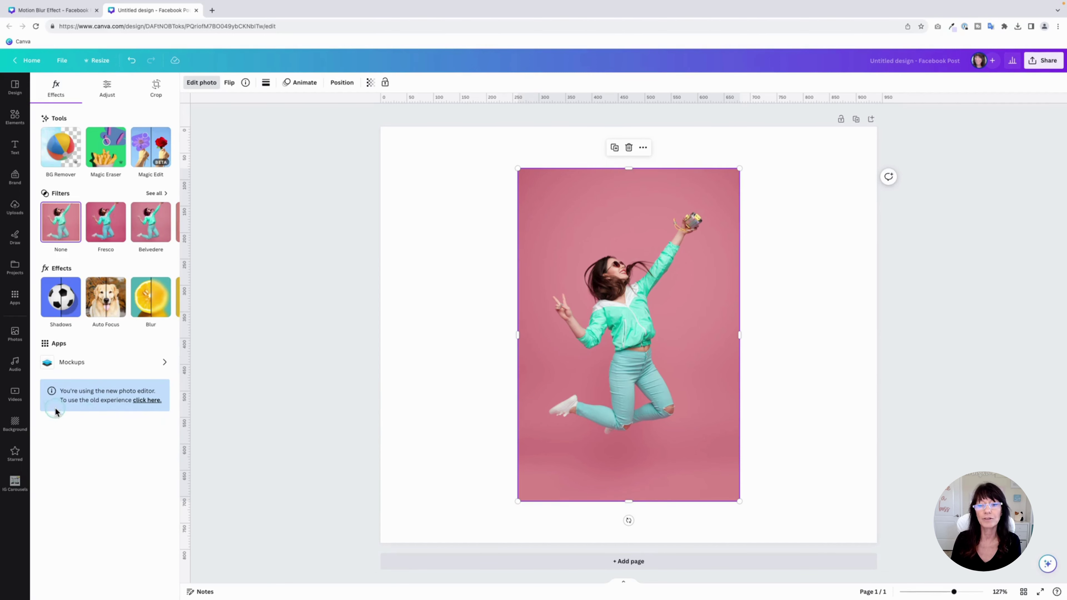
left_click(146, 401)
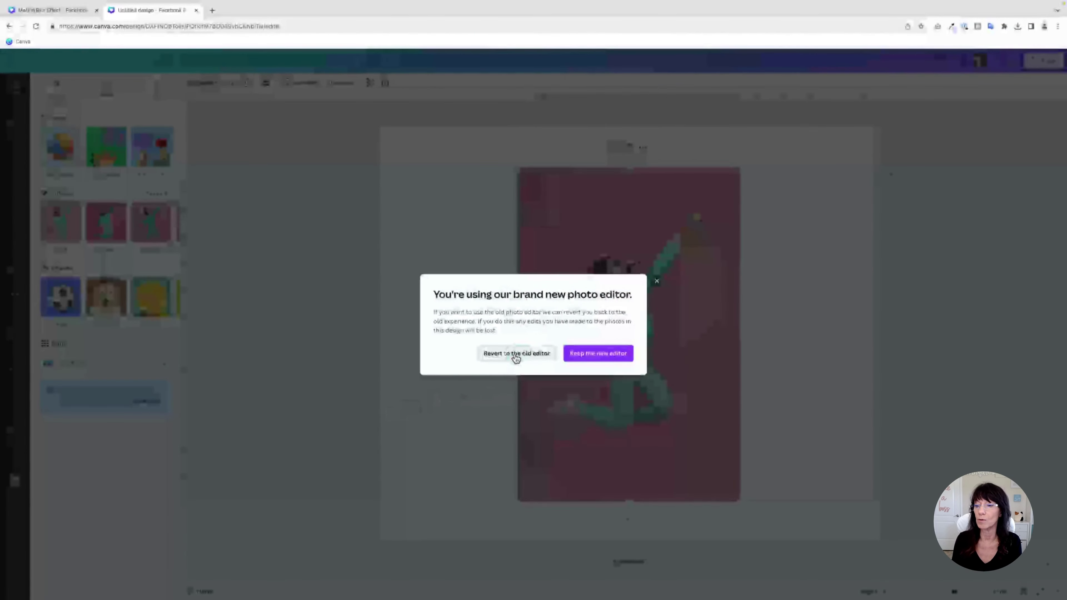
left_click(516, 356)
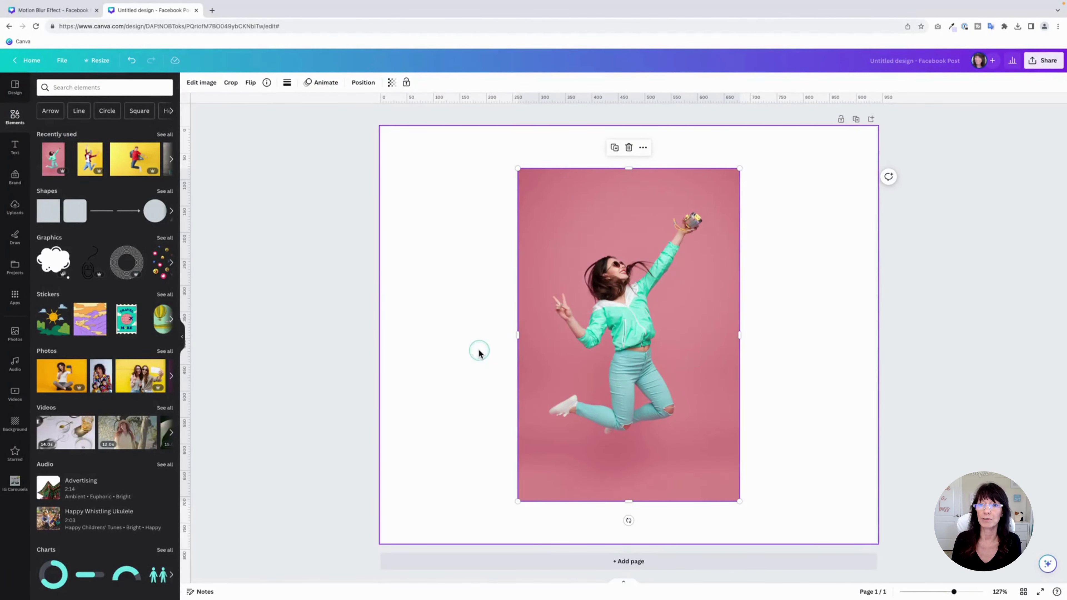
Step: Remove the photo's background and move the cutout to the left half of the page
left_click(206, 84)
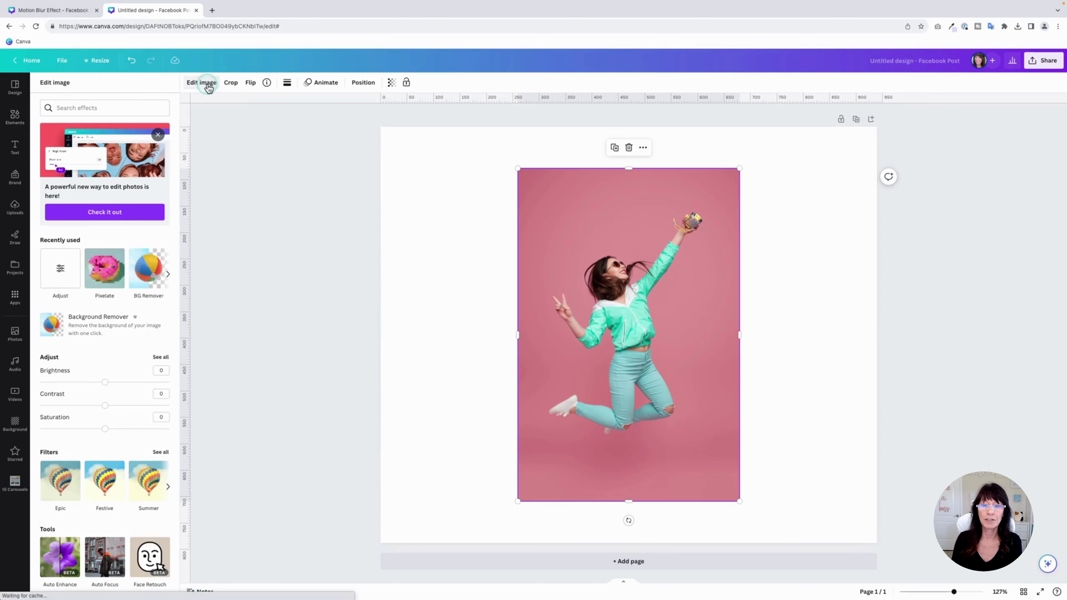
left_click(103, 323)
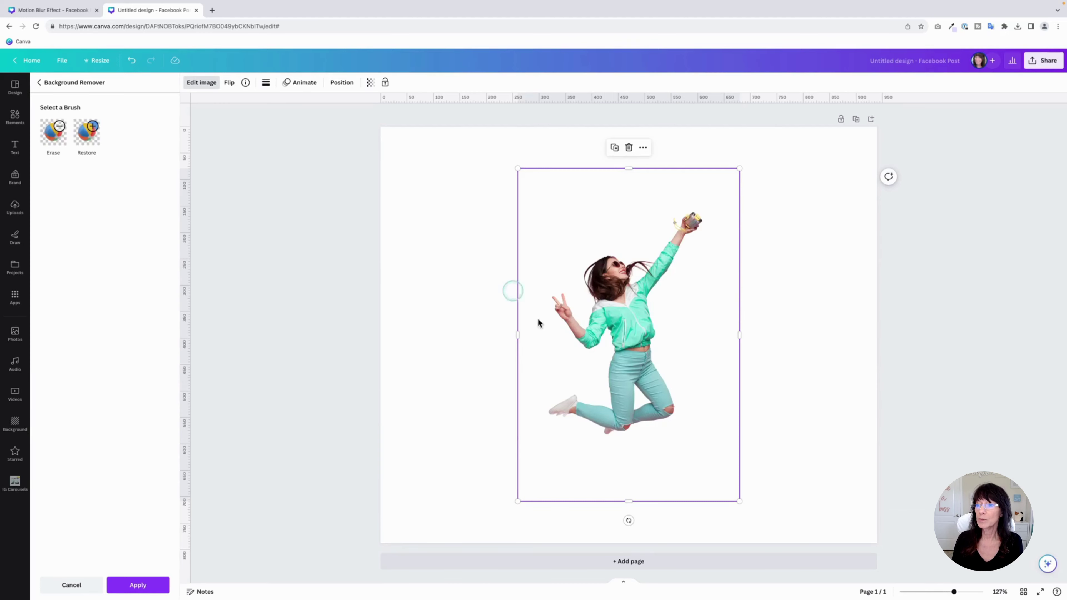
left_click_drag(636, 320, 539, 322)
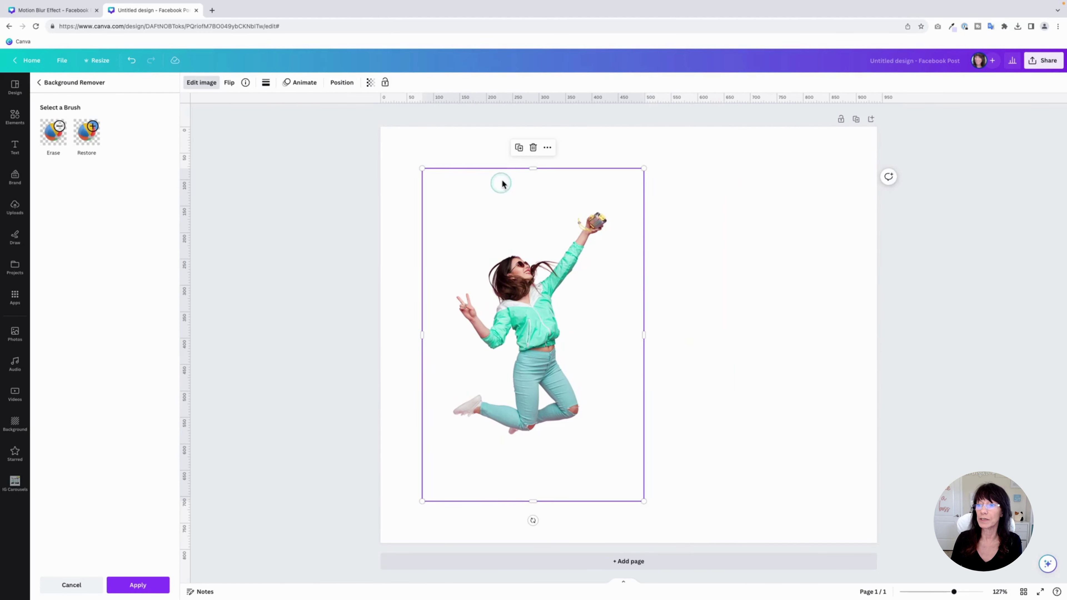
Step: Duplicate the photo, place the copy on the right half of the page and remove its background
left_click(519, 148)
left_click_drag(524, 290, 739, 289)
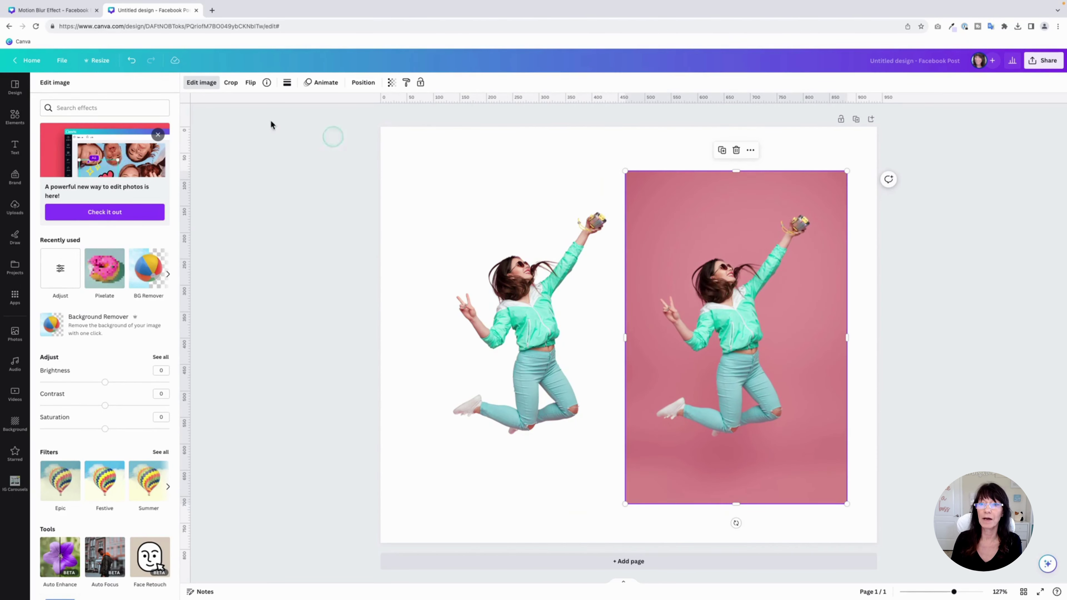
left_click(80, 330)
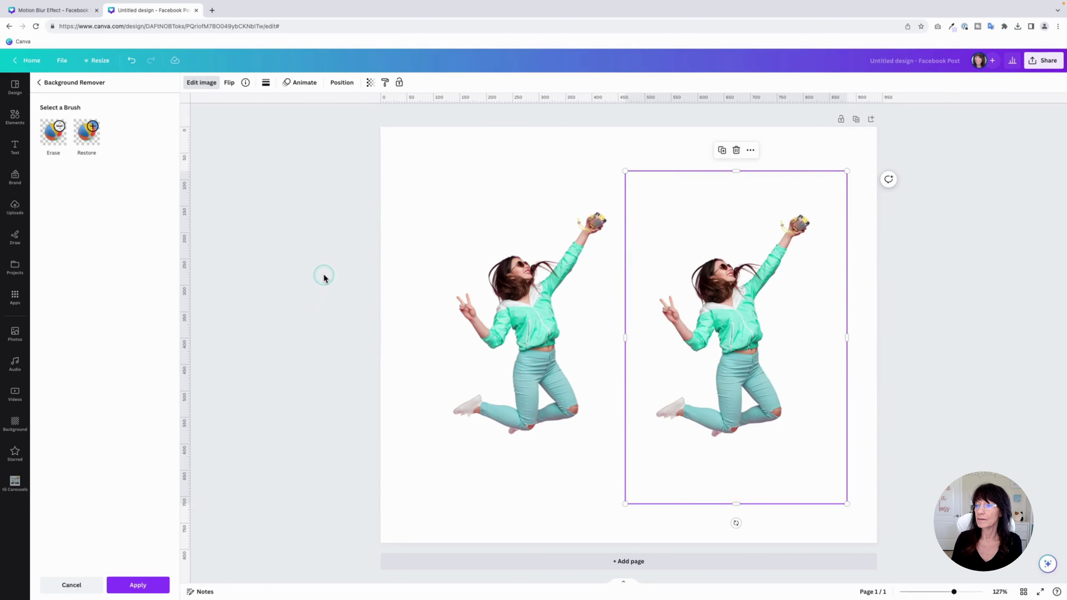
Step: Apply the Pixel style of the Pixelate effect to the left cutout
left_click(555, 313)
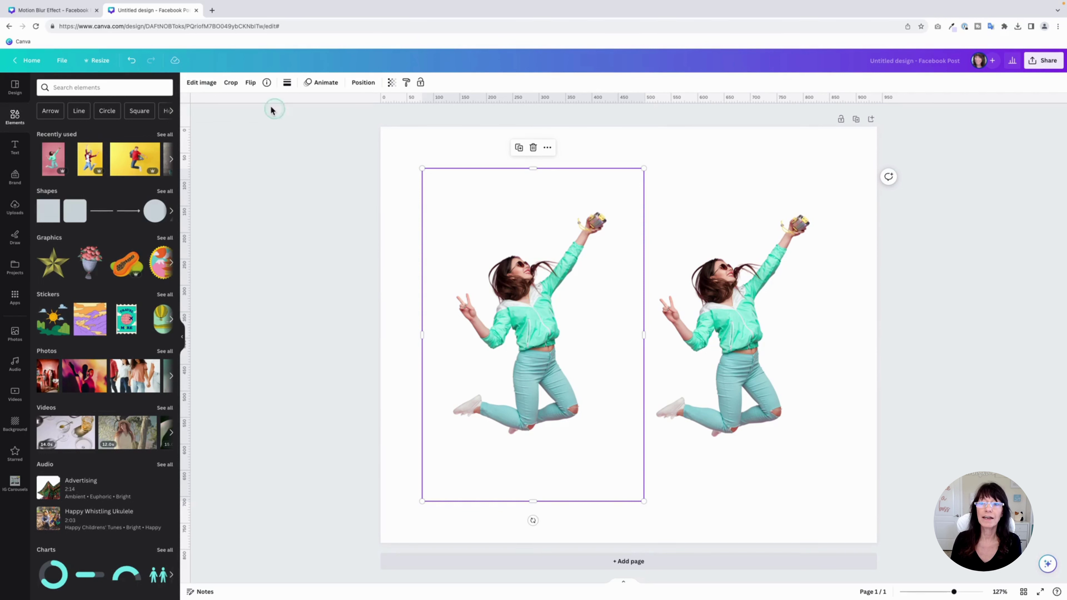
left_click(201, 83)
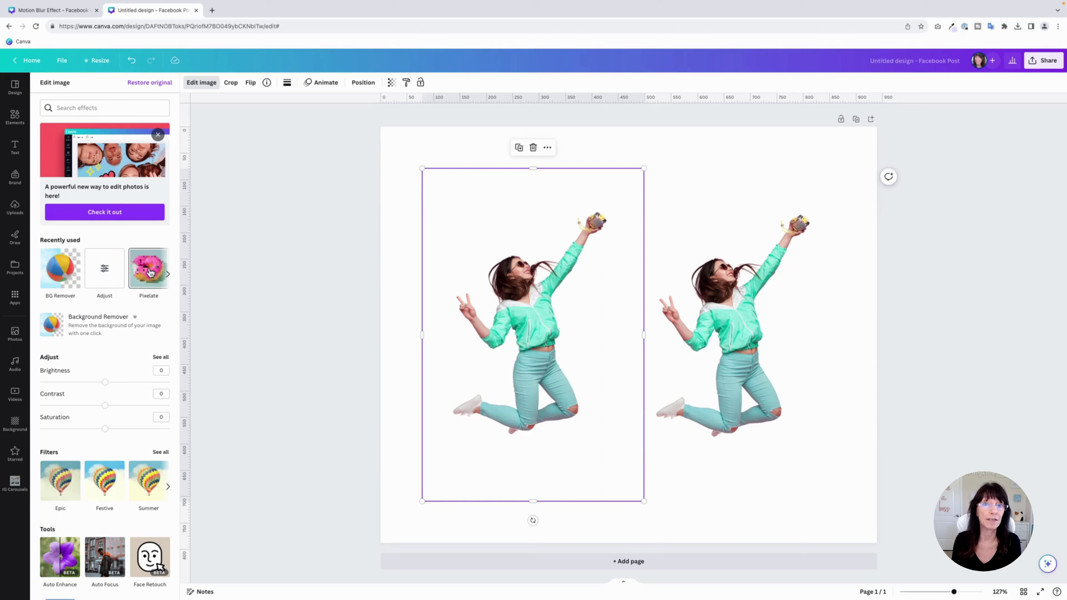
scroll(150, 272, "down", 4)
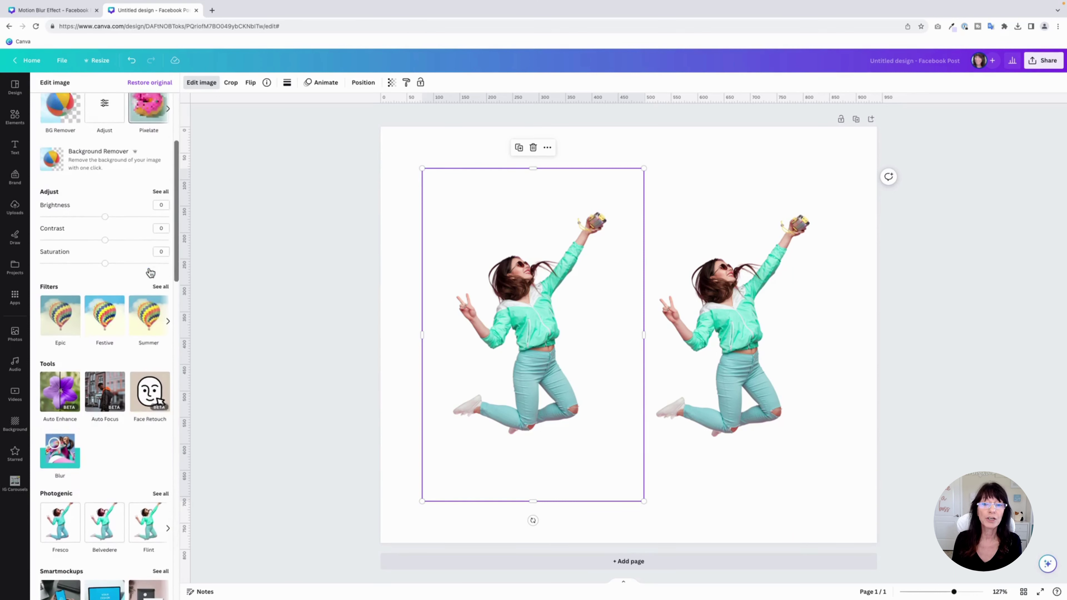
scroll(150, 272, "down", 1)
scroll(150, 272, "down", 5)
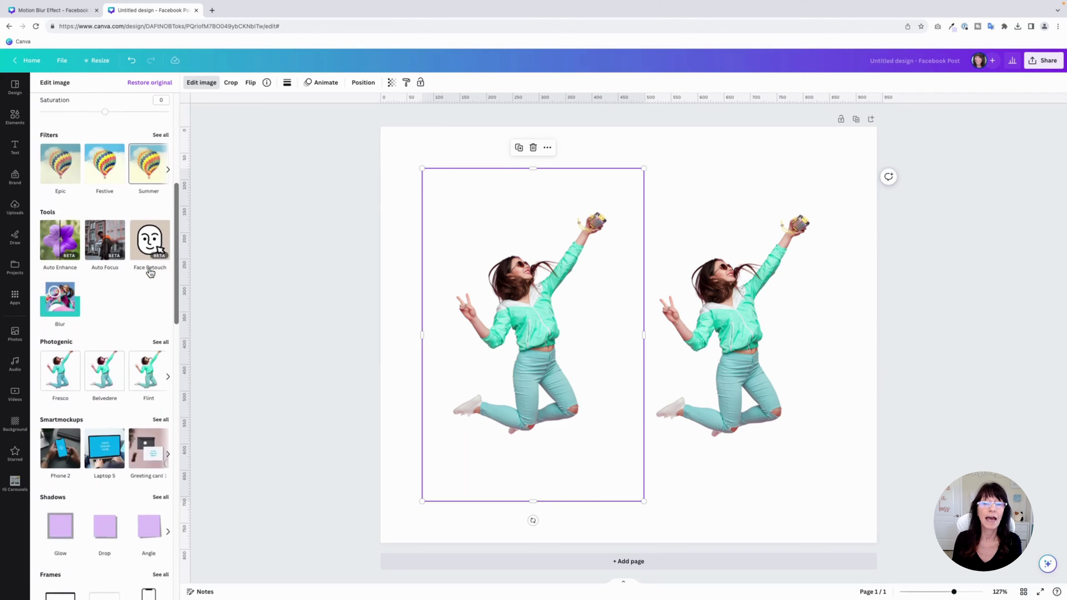
scroll(150, 271, "up", 5)
scroll(150, 271, "up", 5)
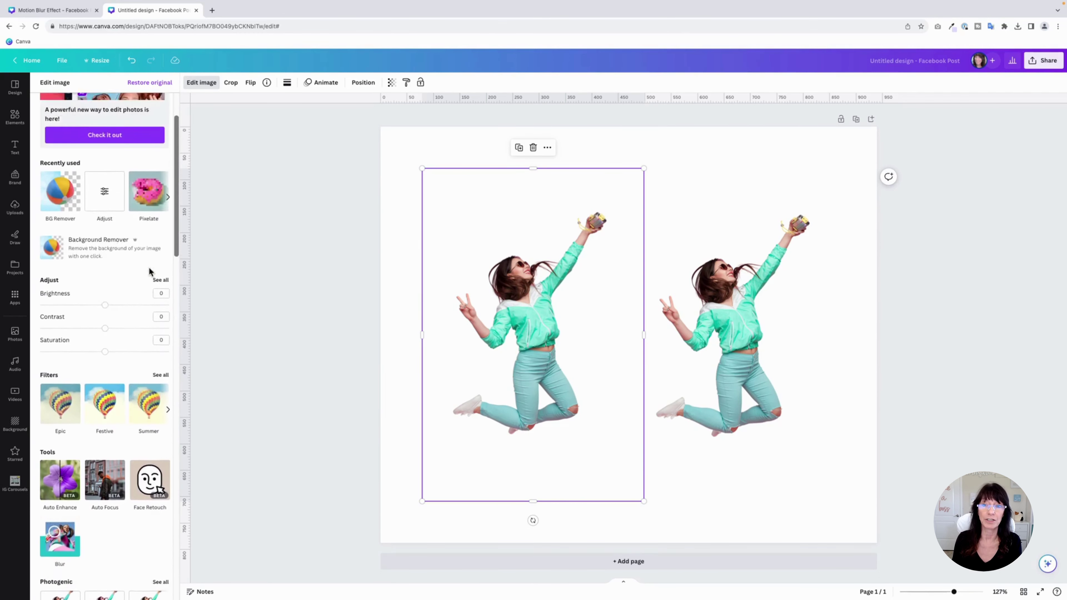
left_click(150, 273)
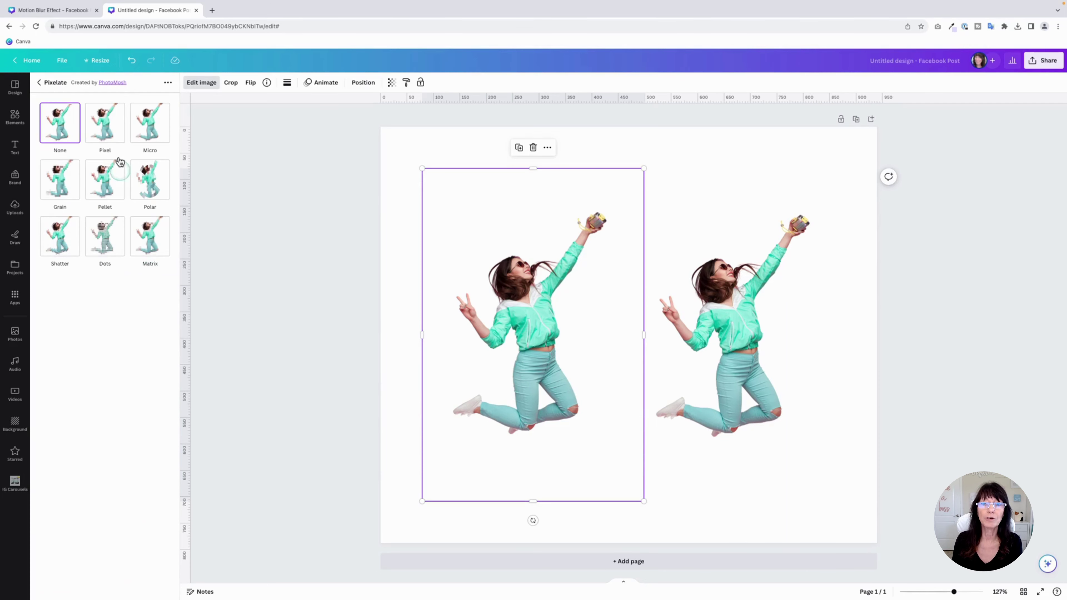
left_click(105, 125)
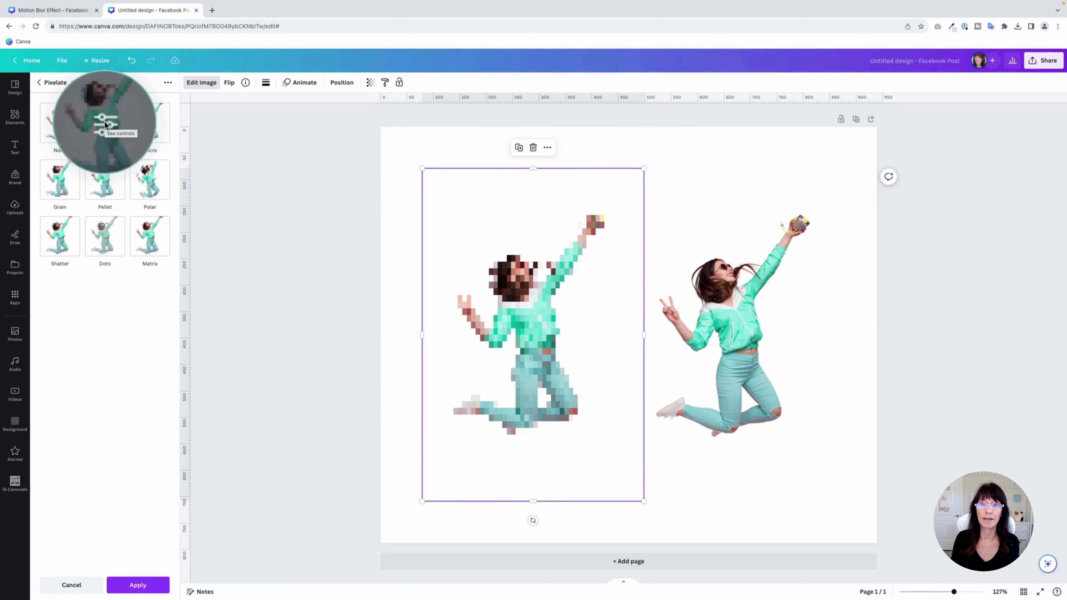
Step: Set the Pixelate effect to 200 vertical pixels and 1 horizontal pixel to turn the left cutout into stripes
left_click(105, 124)
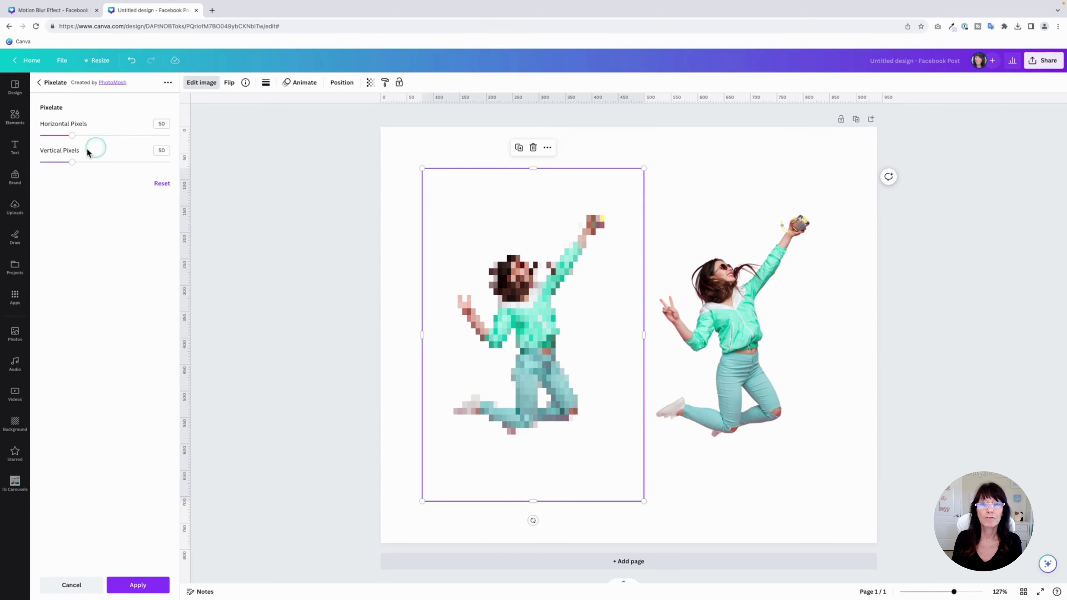
left_click_drag(72, 163, 193, 162)
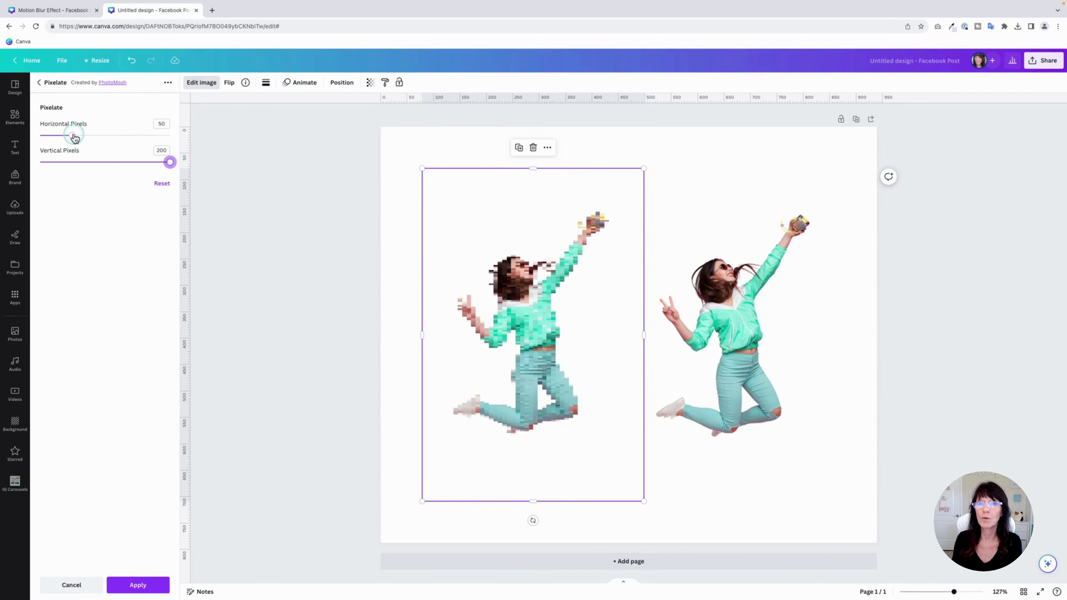
left_click_drag(75, 138, 39, 137)
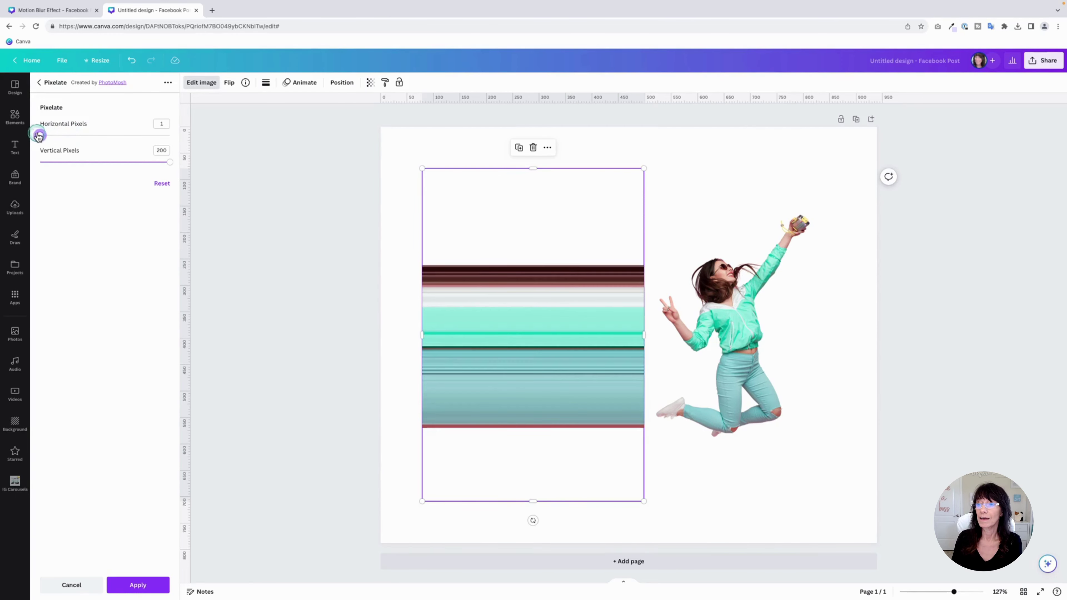
left_click(266, 210)
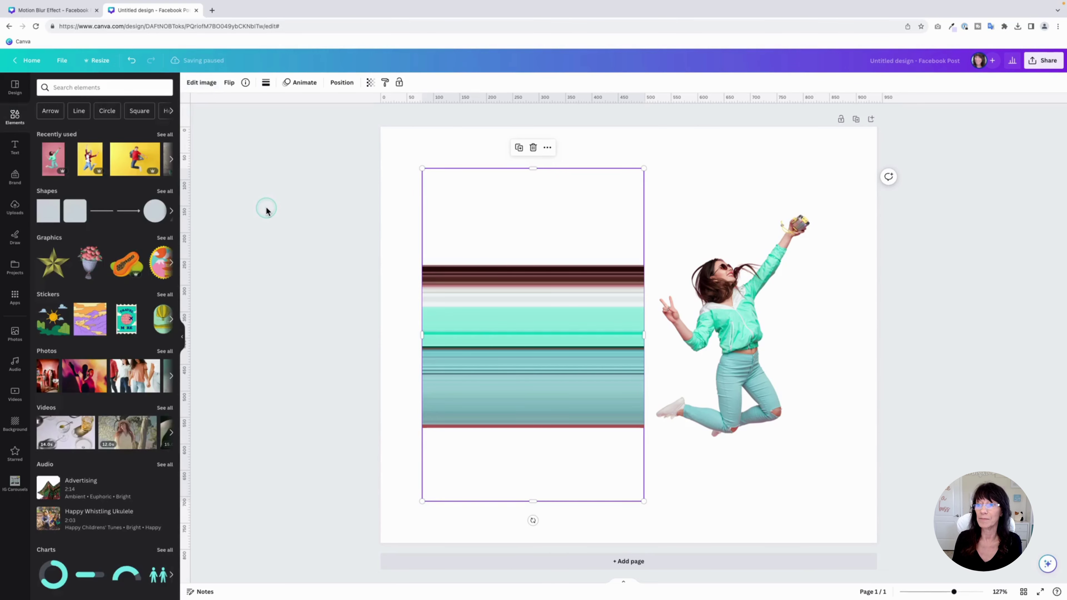
left_click(376, 220)
Step: Move the woman's cutout left so that she overlaps the right end of the stripes
left_click(651, 318)
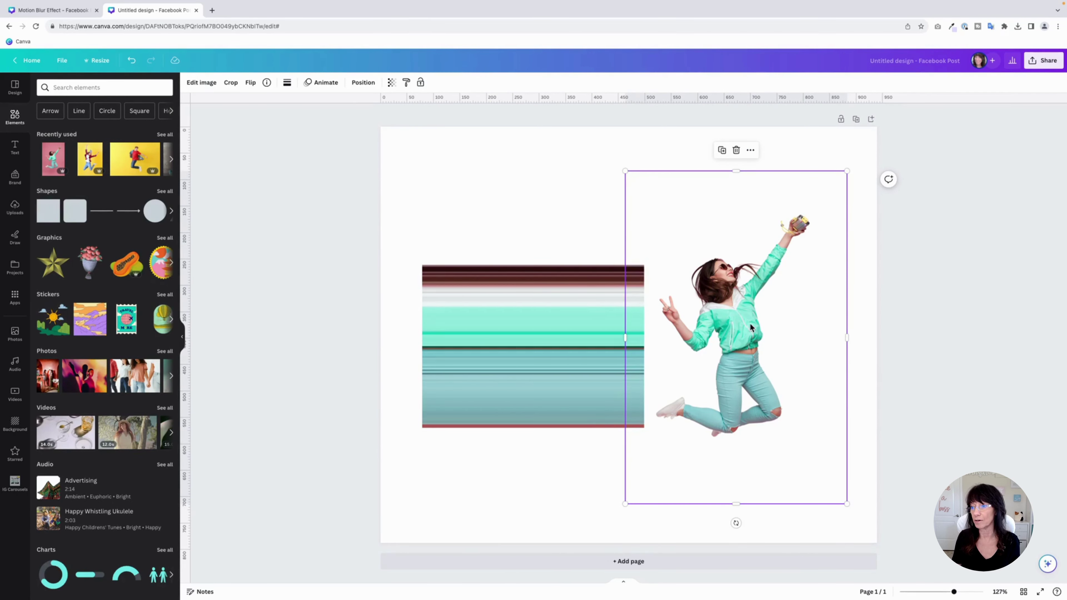
left_click_drag(744, 327, 674, 323)
left_click_drag(668, 323, 664, 323)
Step: Enlarge the stripes and the woman's cutout together to full page height, with the stripes starting at the page's left edge
left_click_drag(332, 262, 712, 428)
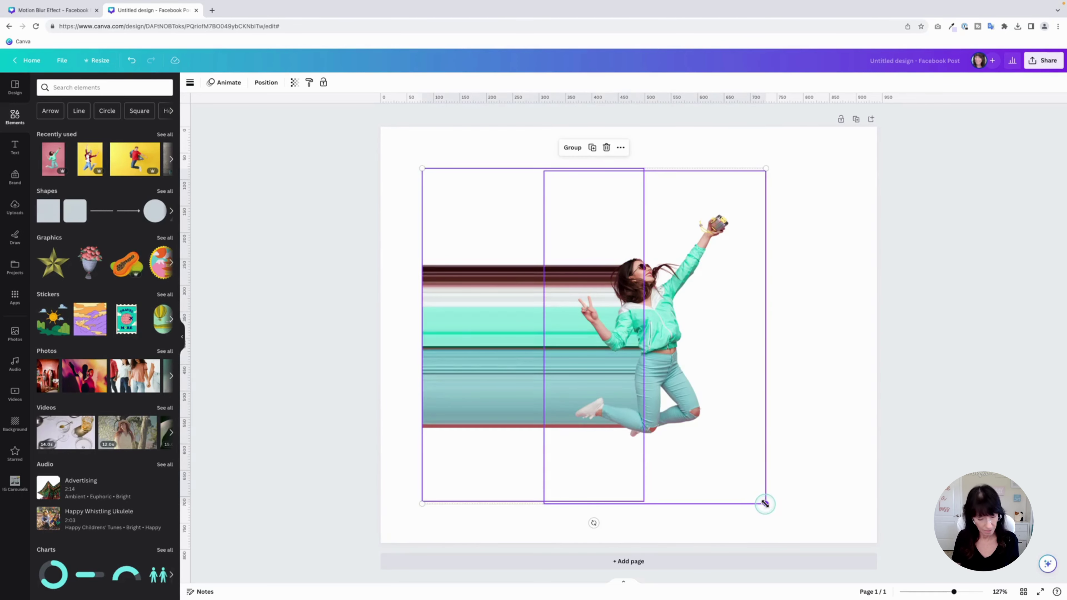
left_click_drag(766, 505, 807, 543)
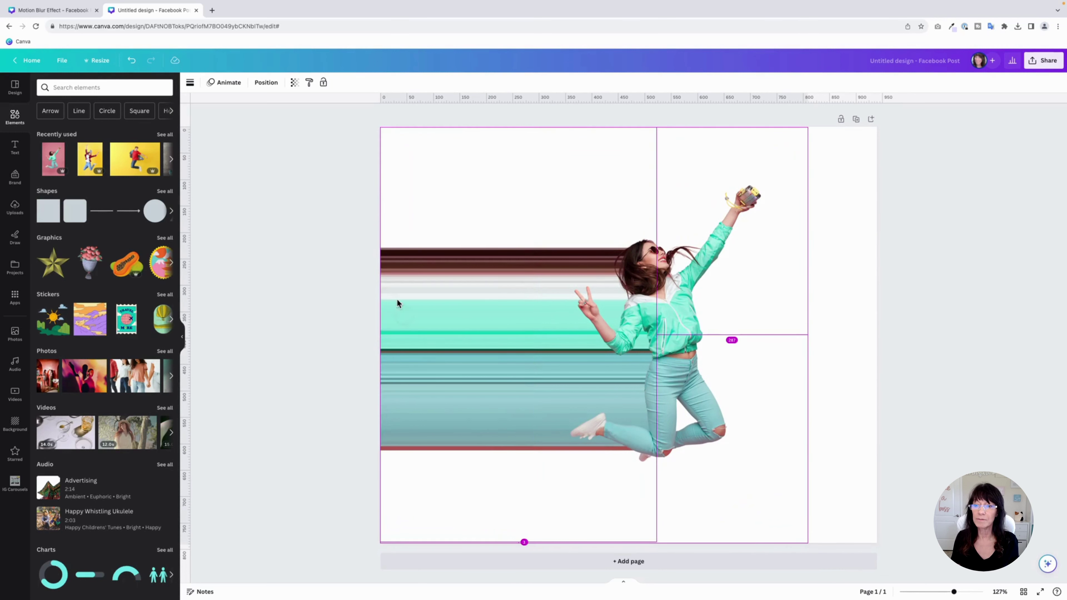
left_click(352, 267)
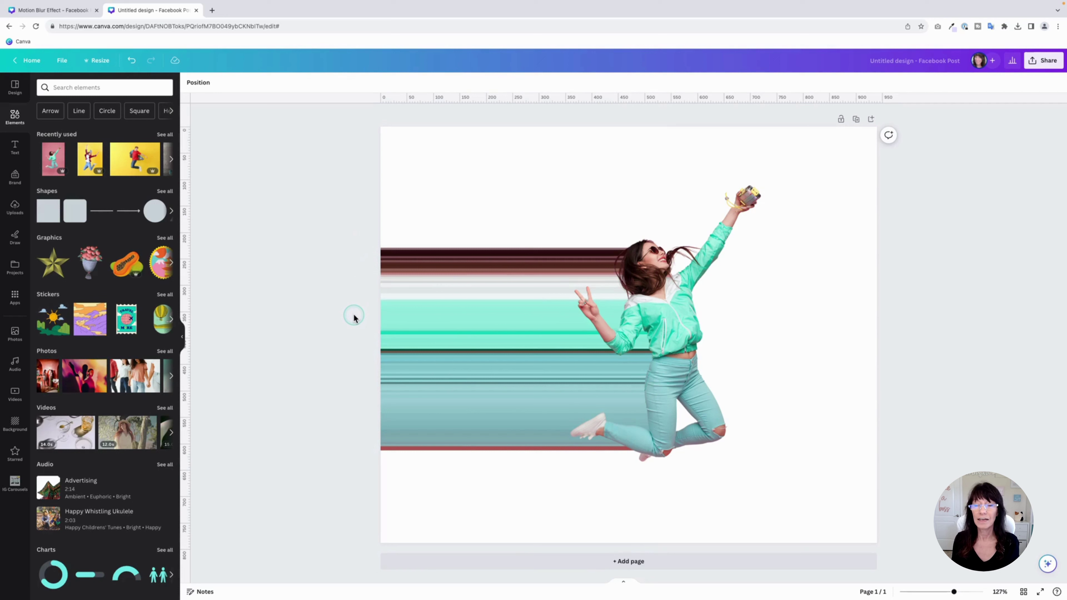
Step: Soften the stripes behind the woman by setting their Blur adjustment to 4
left_click(482, 287)
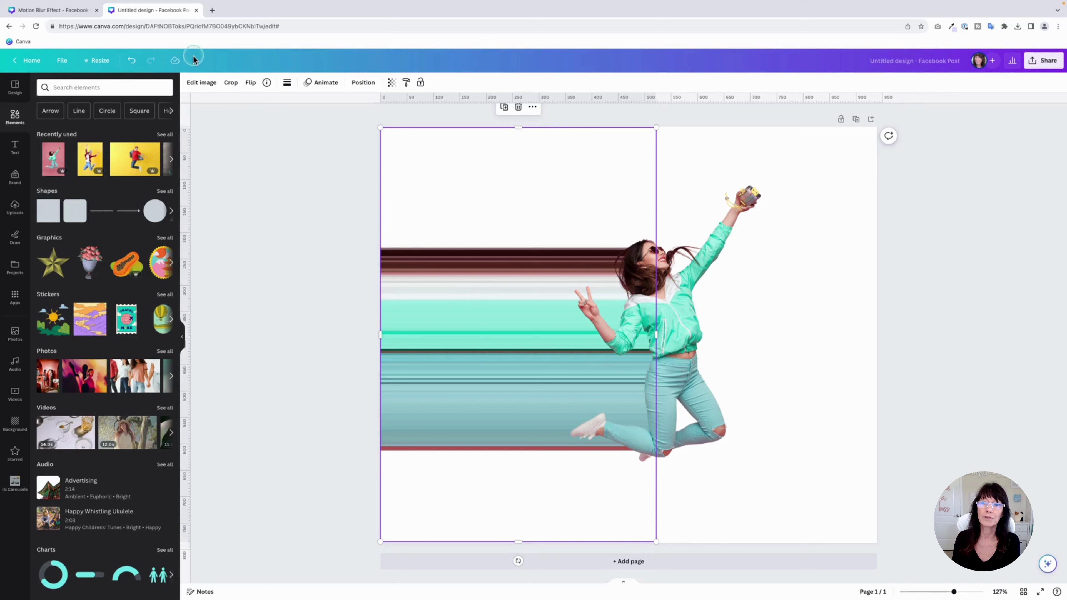
left_click(200, 83)
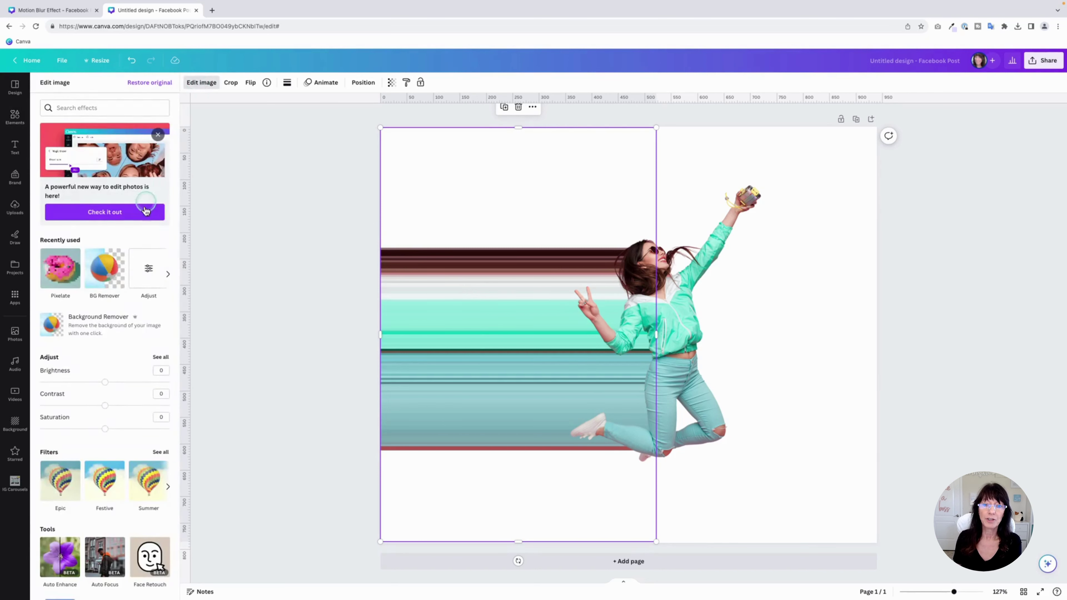
left_click(91, 356)
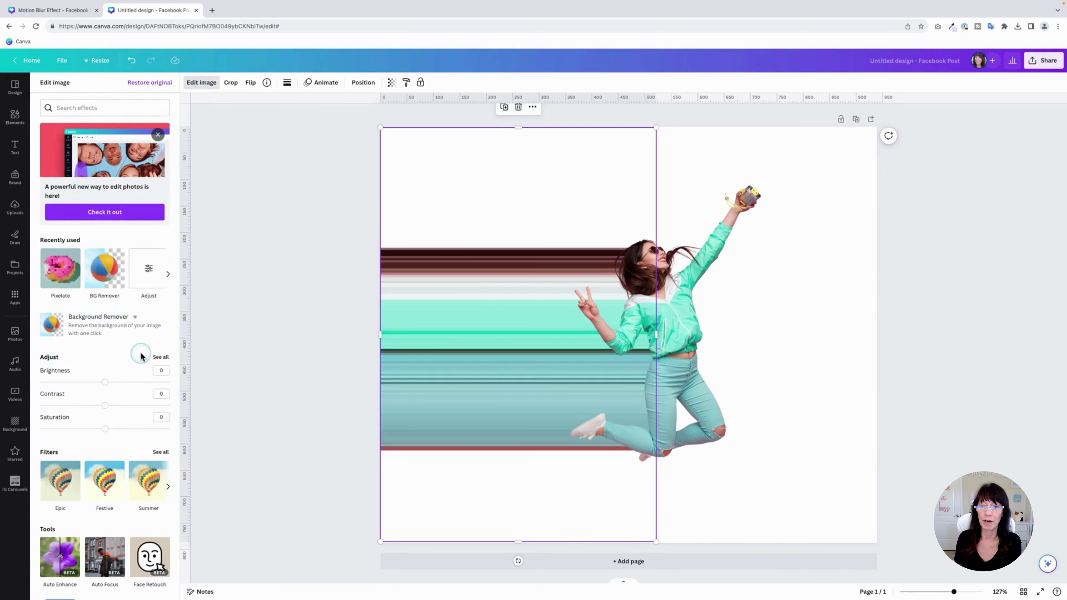
left_click(160, 357)
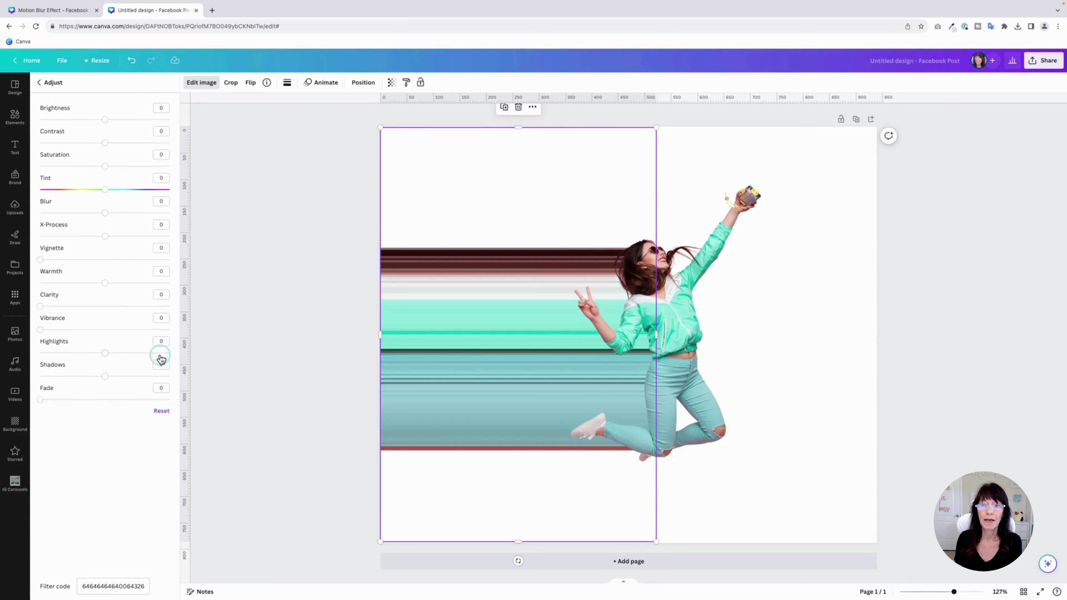
left_click(44, 205)
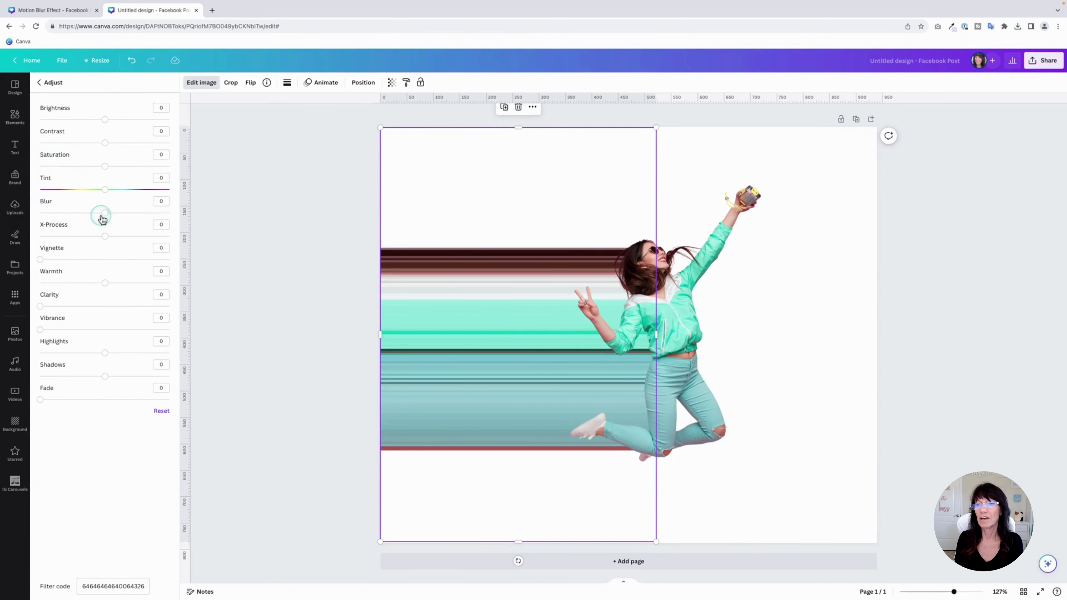
left_click_drag(104, 217, 108, 217)
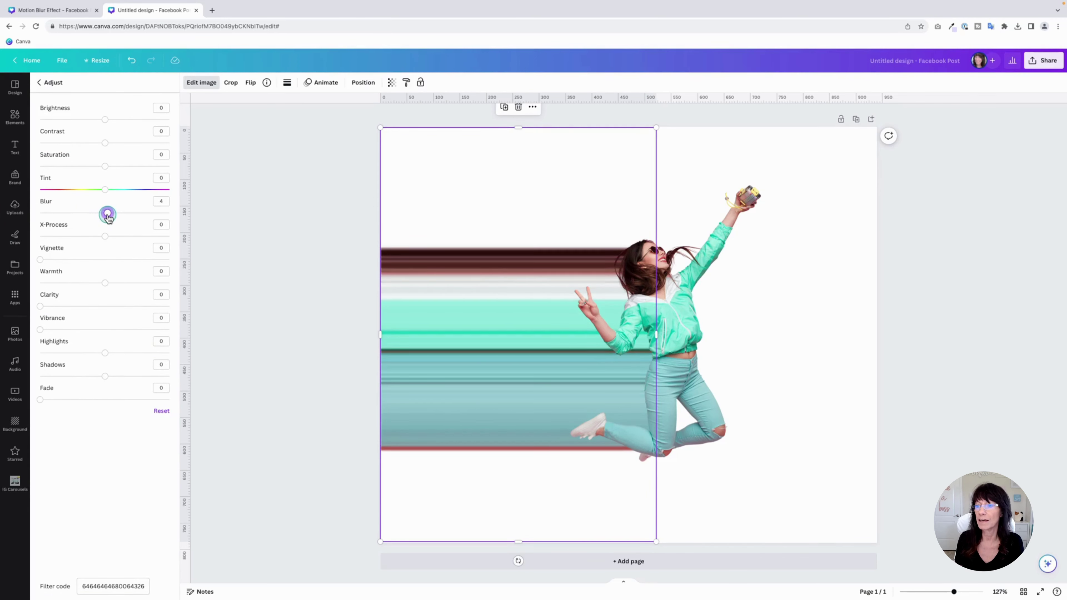
left_click(305, 236)
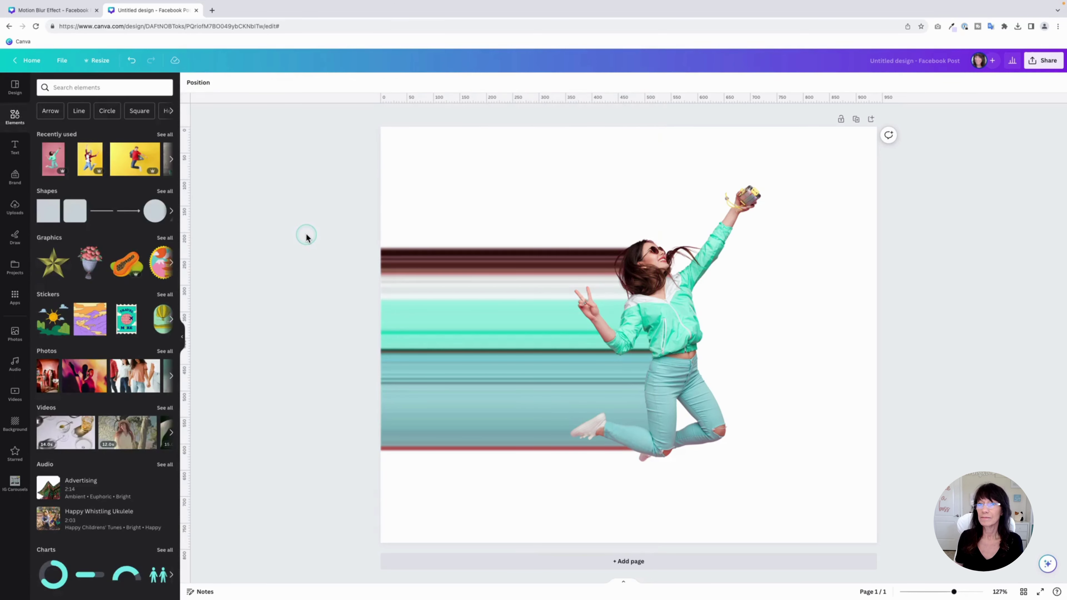
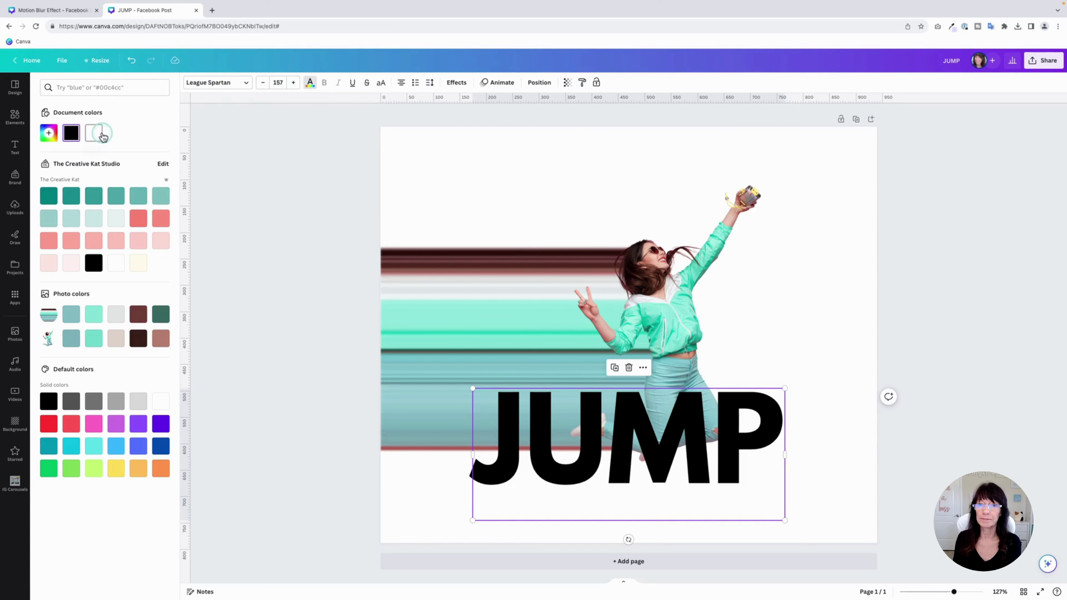
Step: Color the JUMP text white and move its layer between the woman's cutout and the stripes
left_click(93, 133)
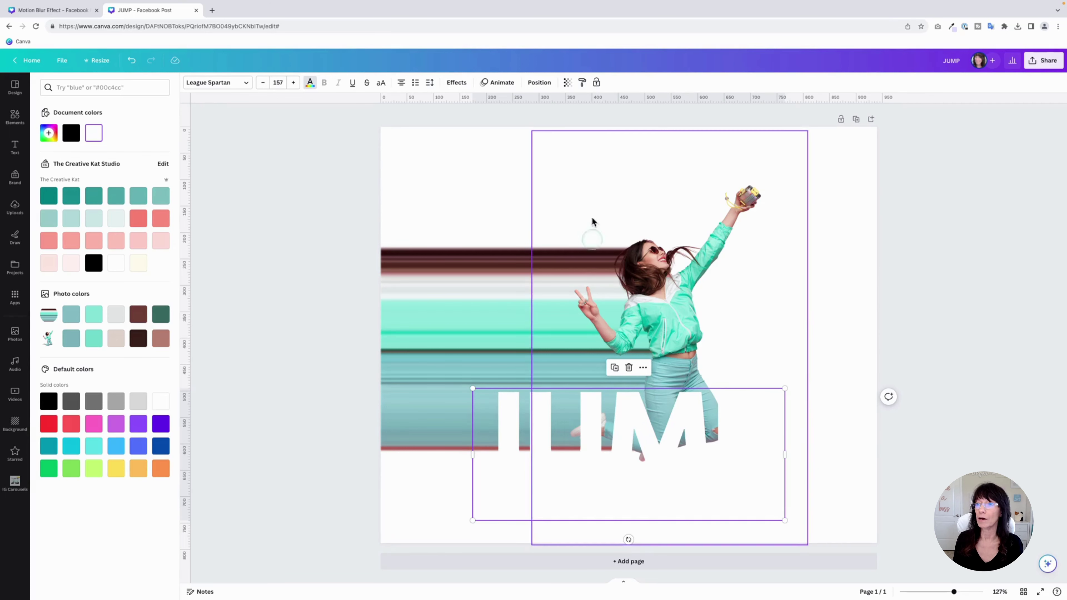
left_click(539, 83)
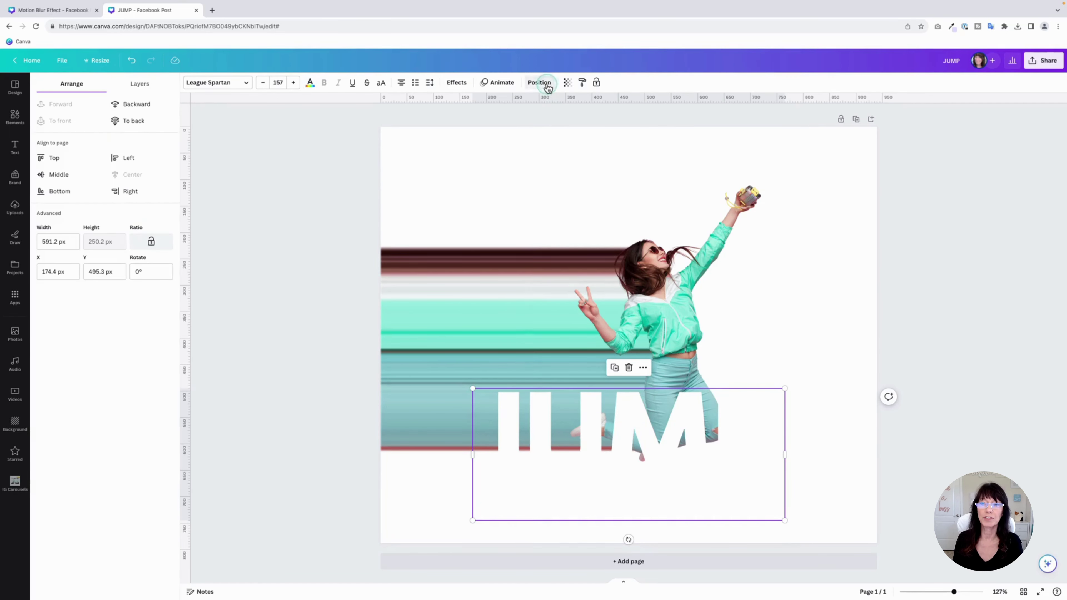
left_click(137, 84)
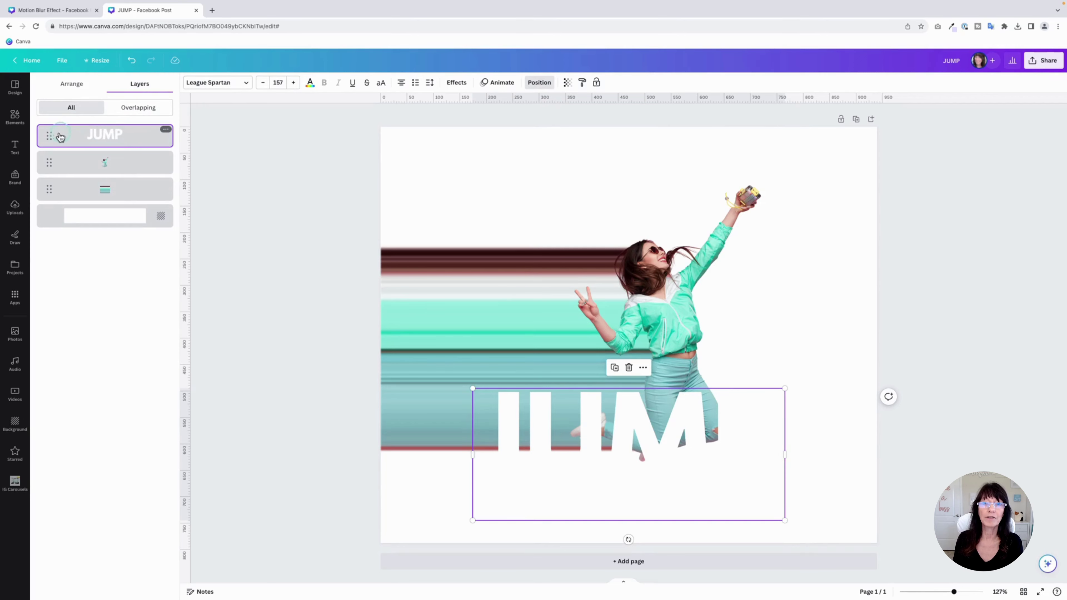
left_click_drag(52, 138, 54, 176)
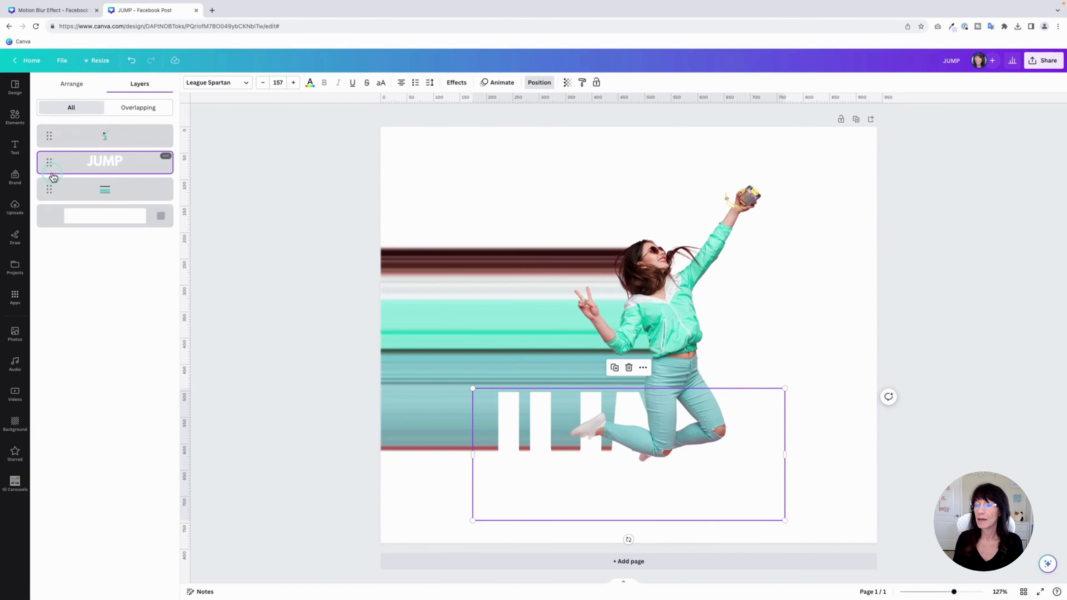
Step: Duplicate the JUMP text and align the copy exactly over the original, in front of the woman
left_click(615, 368)
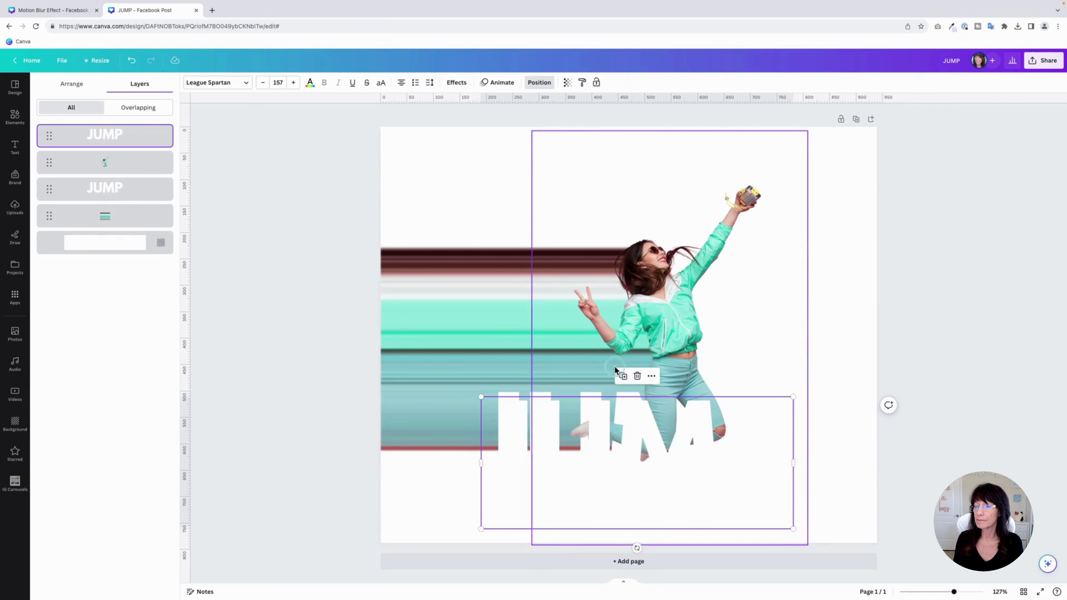
left_click(662, 452)
left_click_drag(658, 453, 649, 445)
Step: Apply the Hollow effect to the front JUMP text with a thickness of 25
left_click(458, 82)
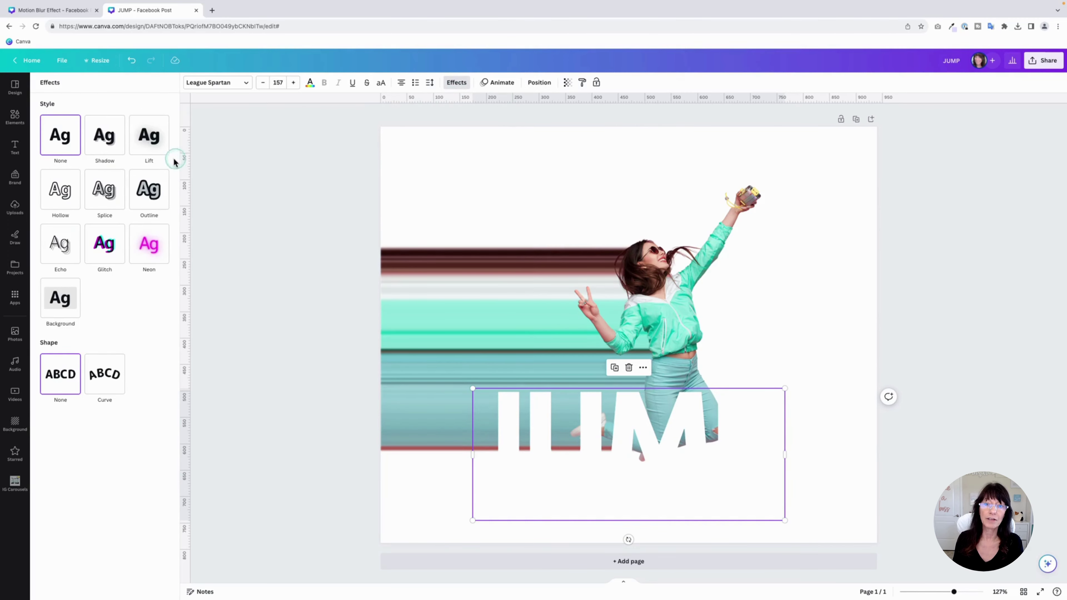
left_click(61, 191)
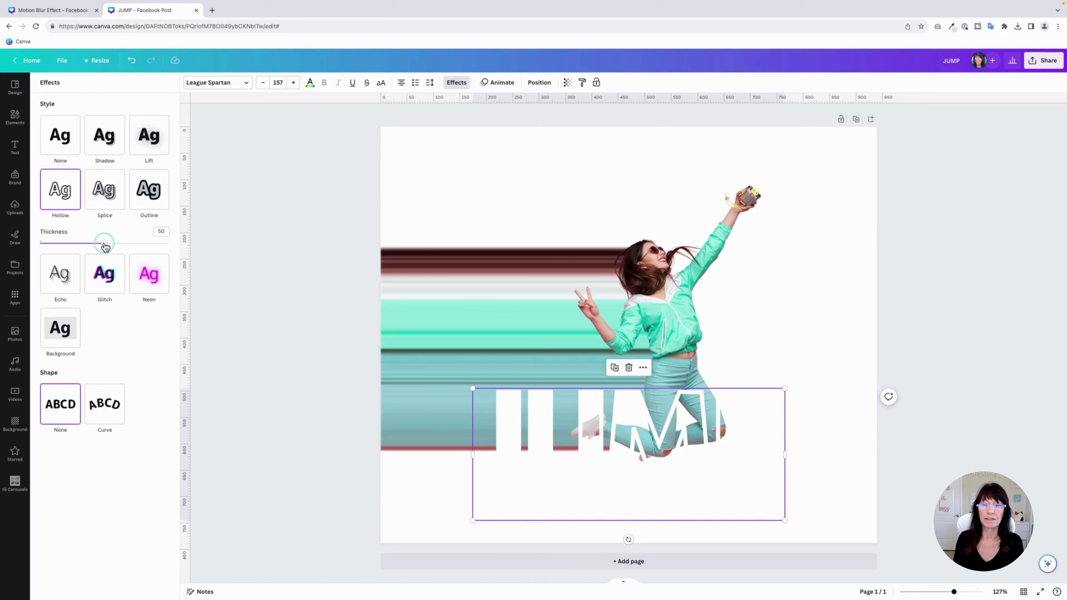
left_click_drag(104, 244, 84, 244)
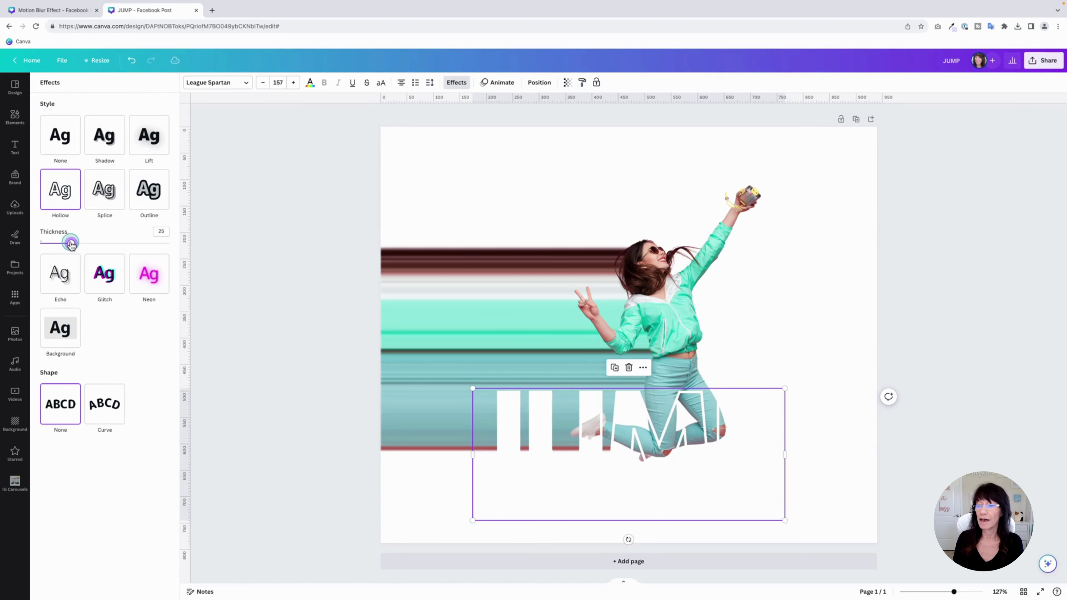
Step: Change the page background to a salmon pink from the brand colors
left_click(830, 162)
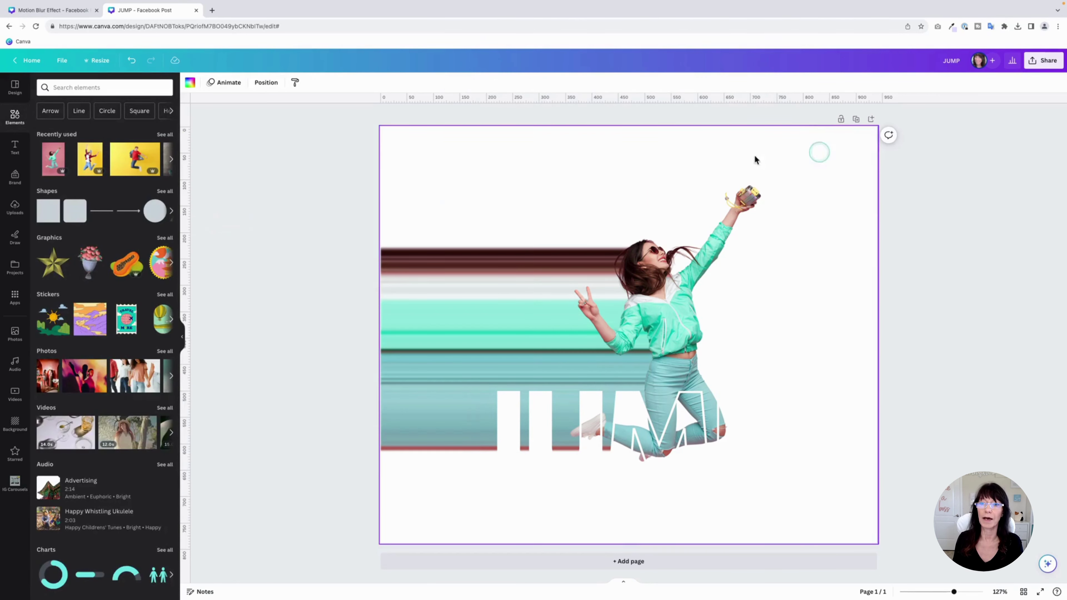
left_click(189, 81)
left_click(160, 164)
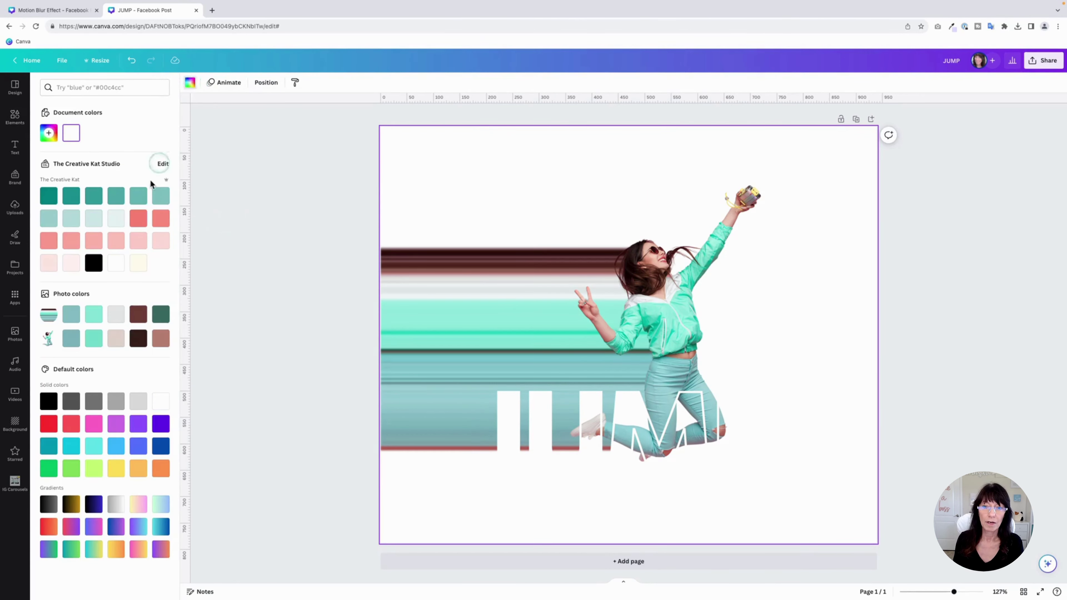
left_click(72, 241)
left_click(295, 168)
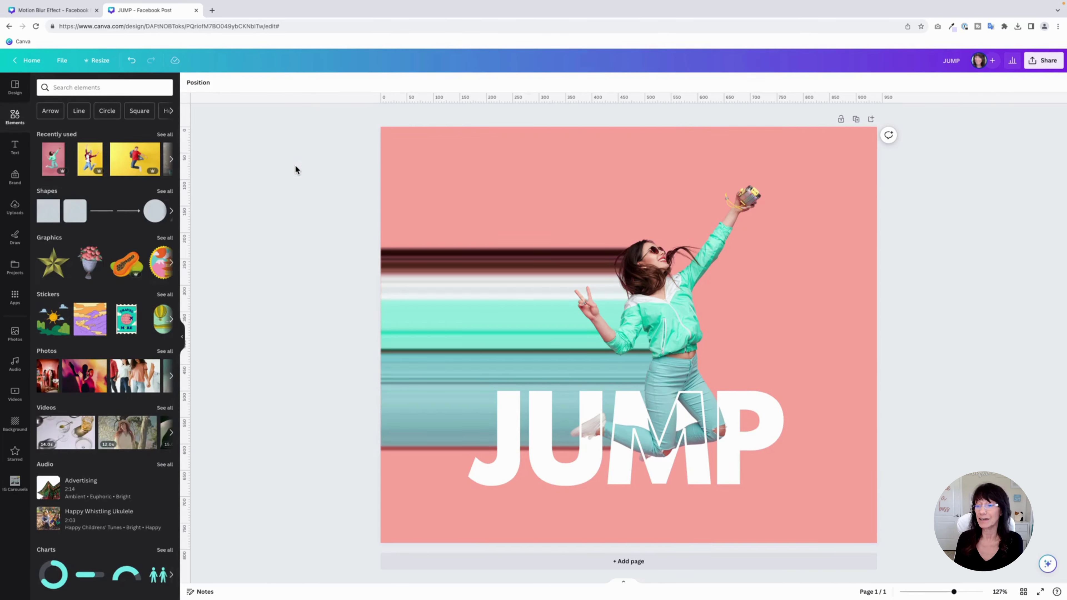
Step: Add a second page and clear its pink background
left_click(719, 564)
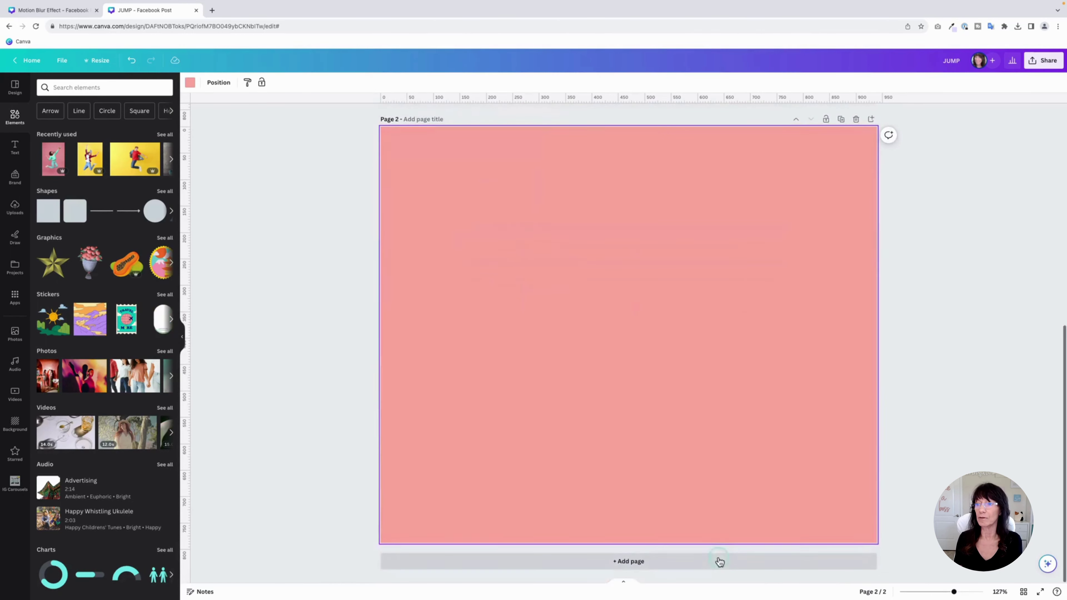
left_click(635, 365)
key("Delete")
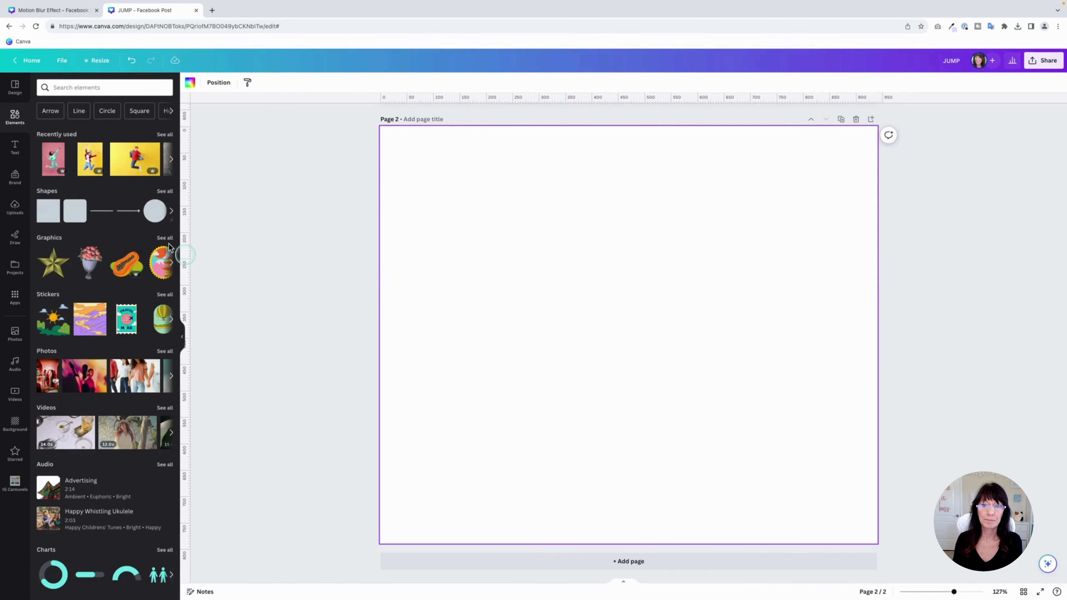
Step: Add the recently used photo of the jumping woman in a plaid shirt to page 2 and remove its yellow background
left_click(96, 170)
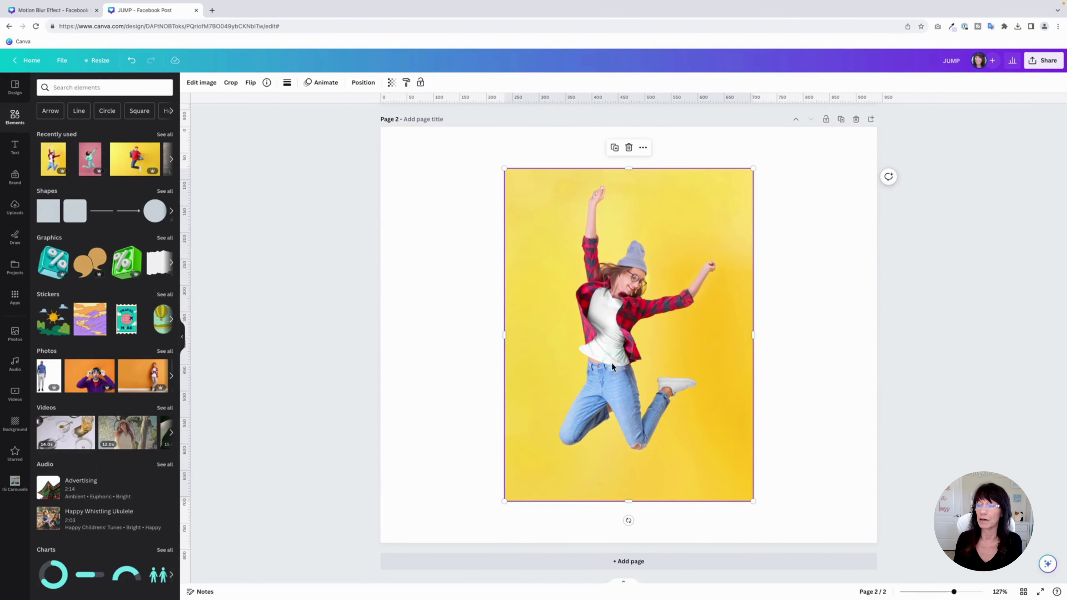
left_click(209, 83)
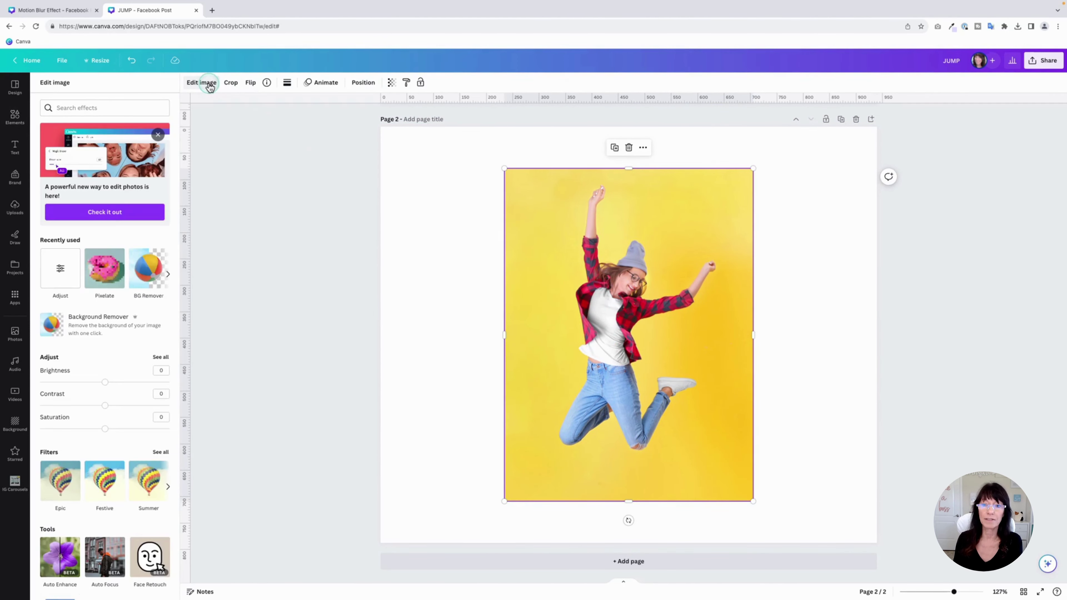
left_click(103, 323)
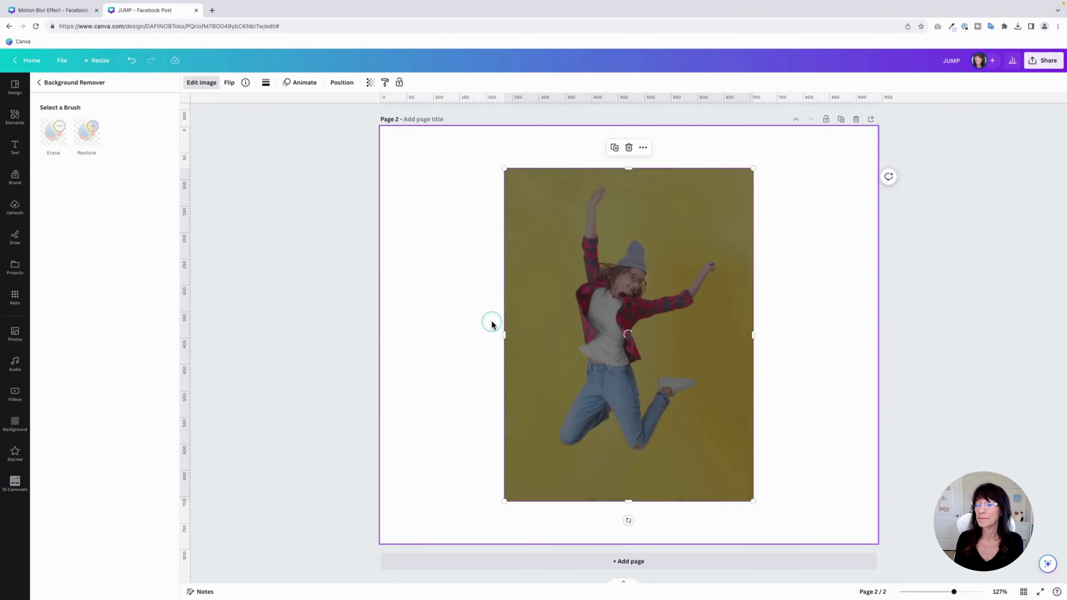
Step: Shift the woman's photo left, place a duplicate to its right and remove the duplicate's yellow background
left_click_drag(639, 310, 556, 311)
left_click(532, 147)
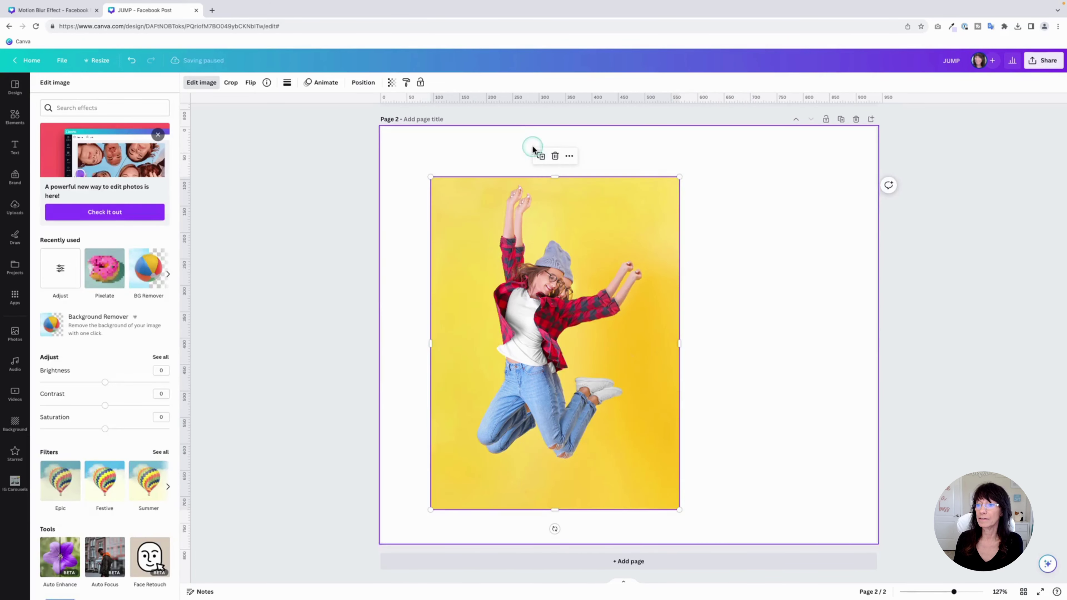
left_click_drag(610, 234, 789, 221)
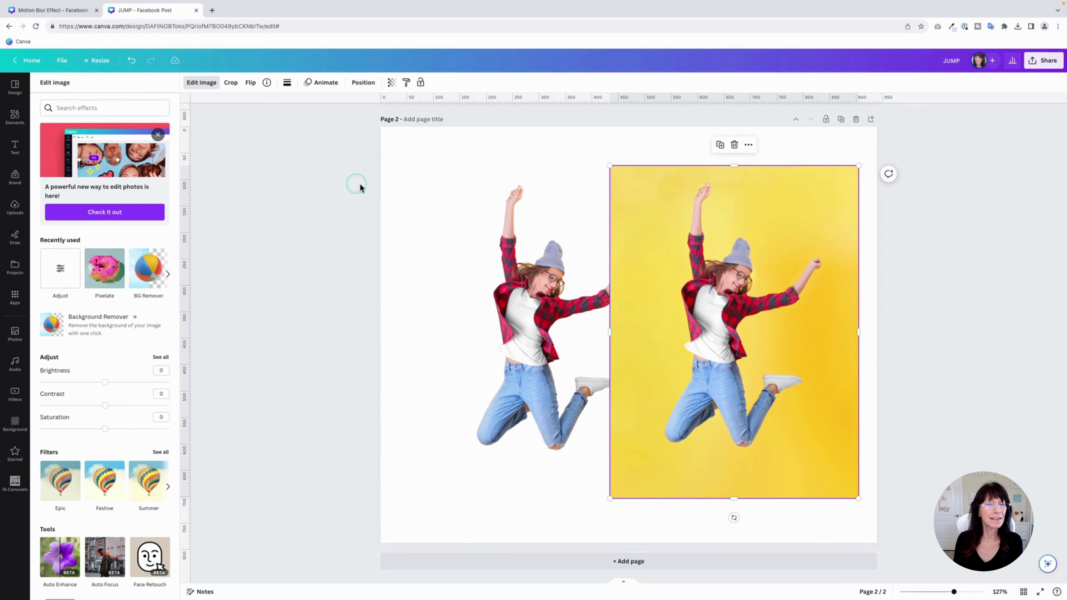
left_click(101, 321)
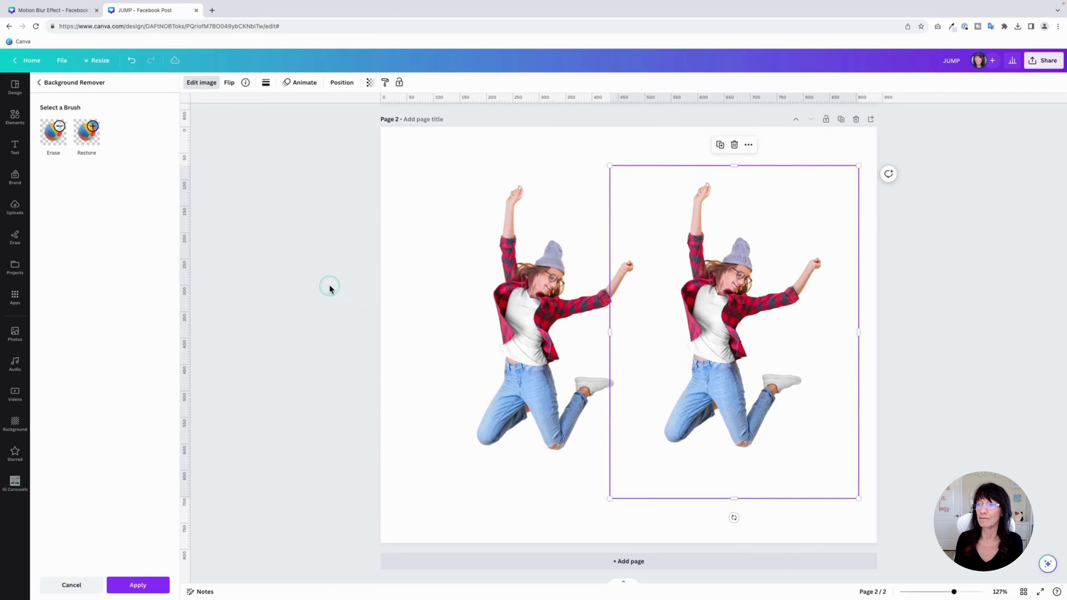
left_click(329, 287)
Step: Apply the Pixel style of Pixelate to the left cutout with 200 vertical pixels and 1 horizontal pixel
left_click(470, 303)
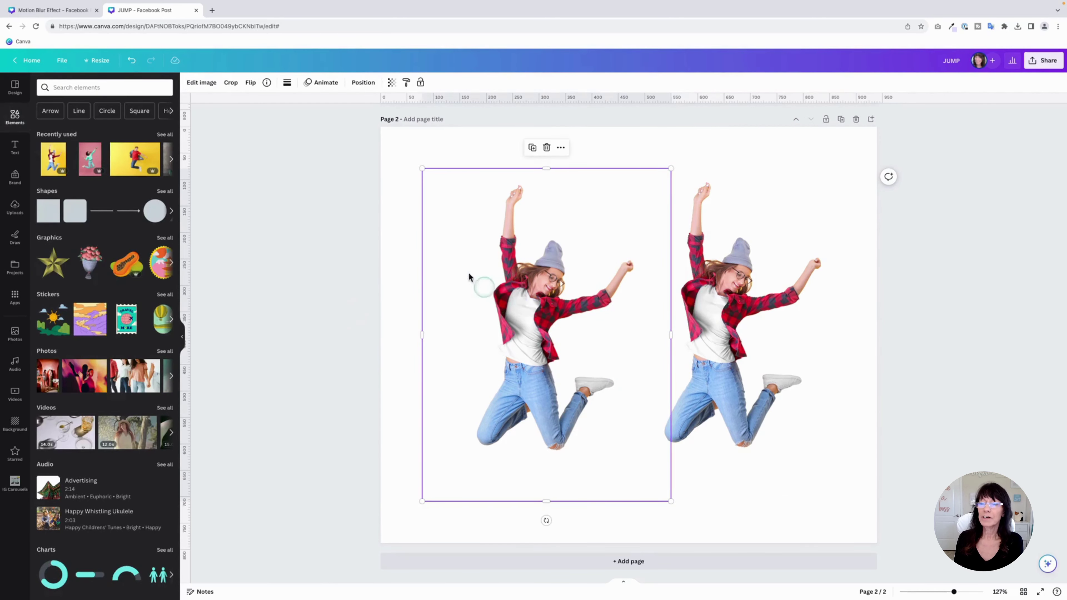
left_click(201, 82)
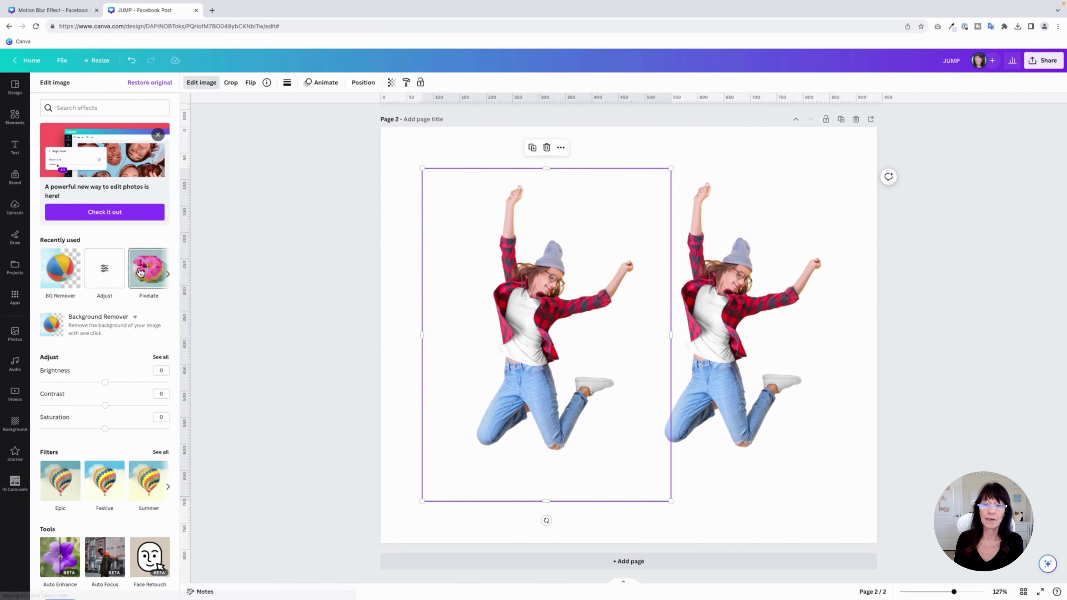
left_click(147, 274)
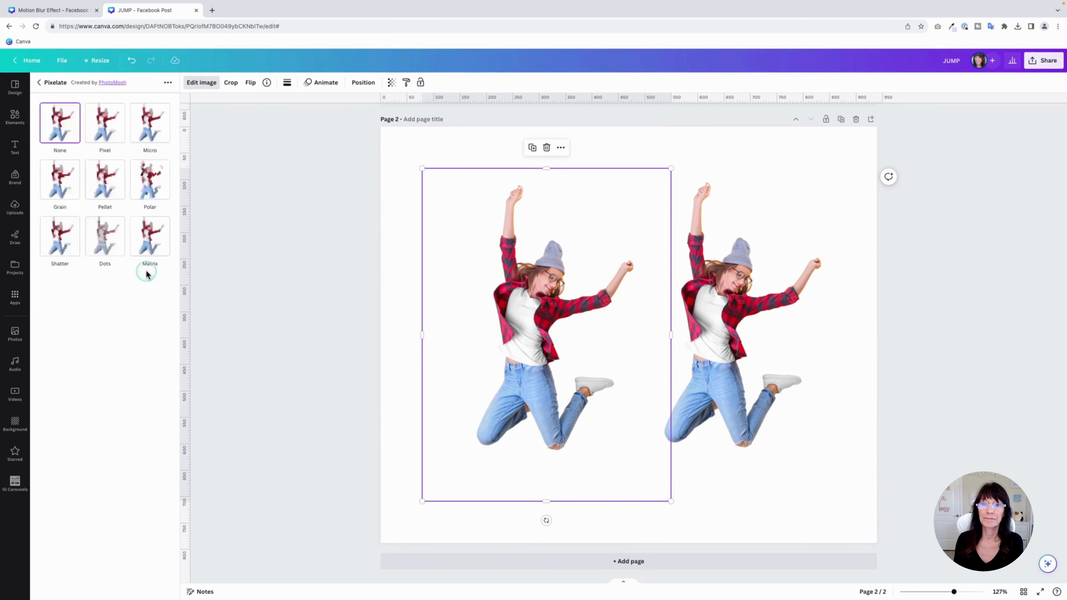
left_click(107, 123)
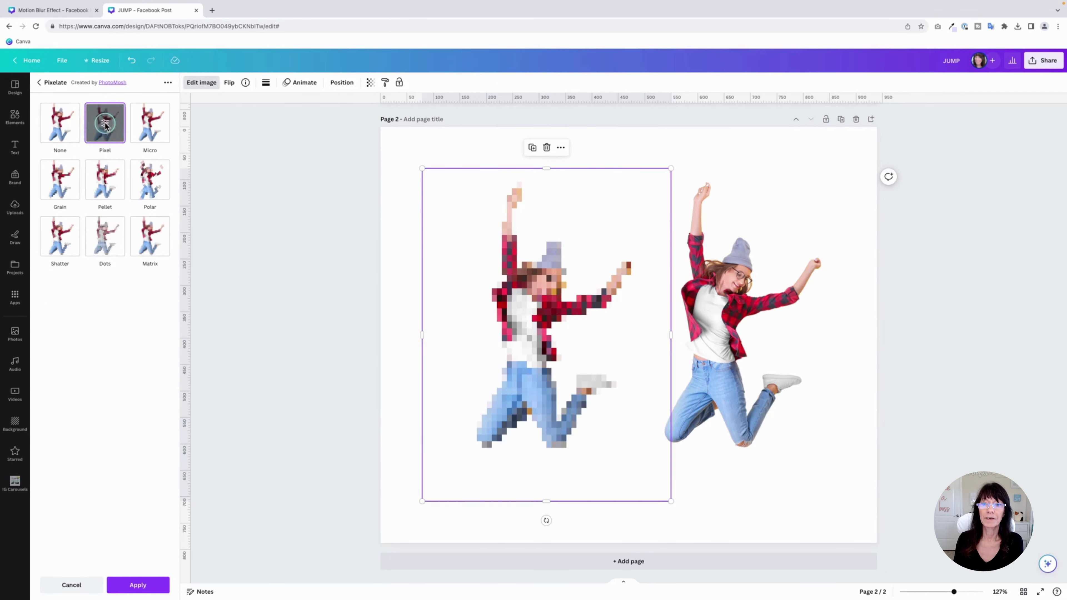
left_click(105, 126)
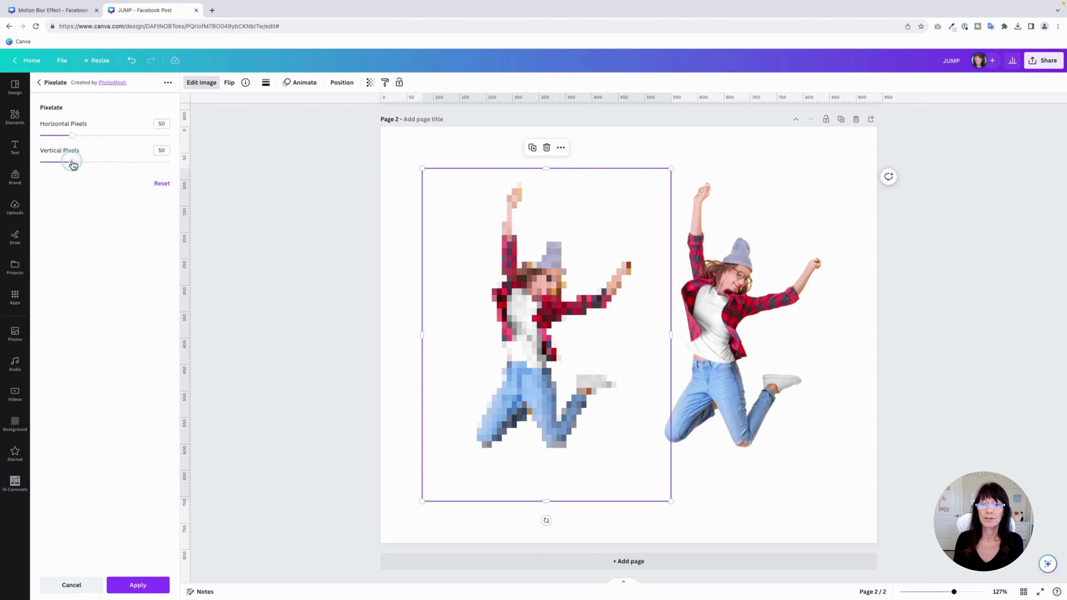
left_click_drag(72, 163, 184, 164)
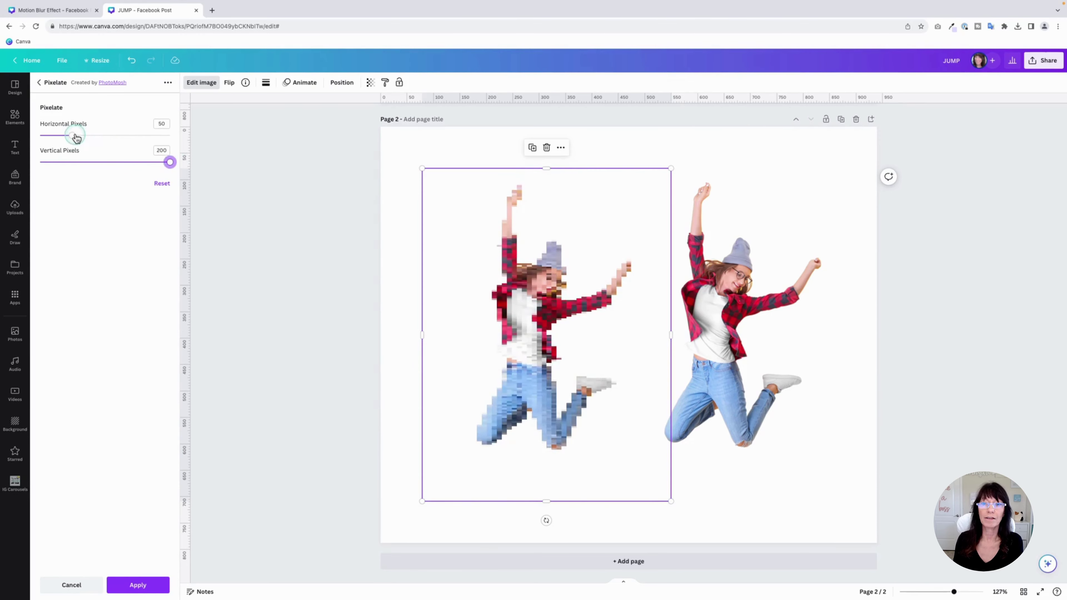
left_click_drag(72, 136, 39, 134)
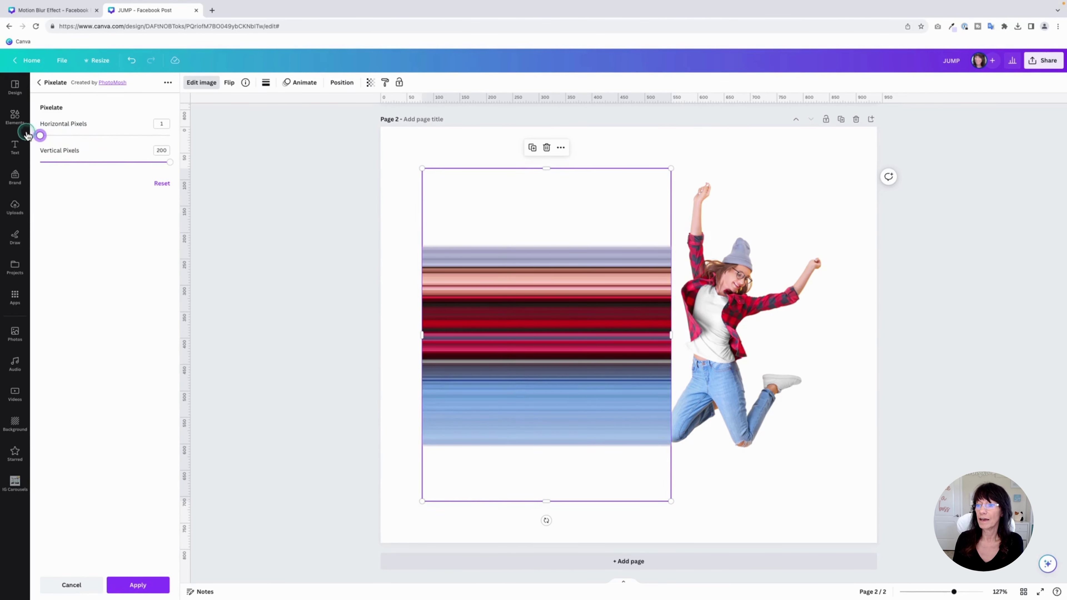
left_click(326, 249)
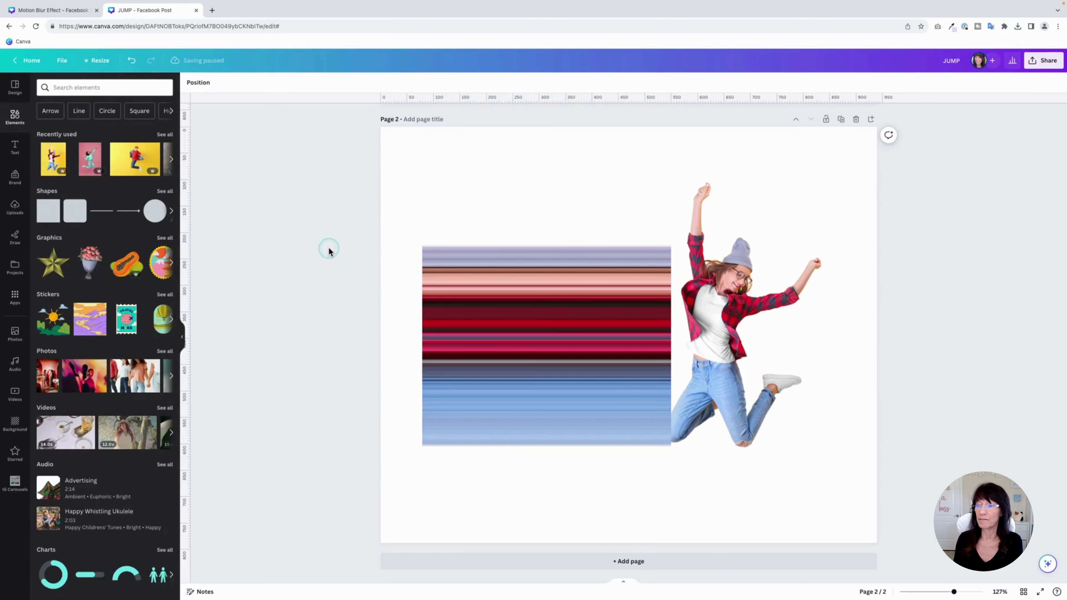
Step: Move the unpixelated woman cutout on page 2 left so she overlaps the end of the pixelated stripes
left_click(731, 321)
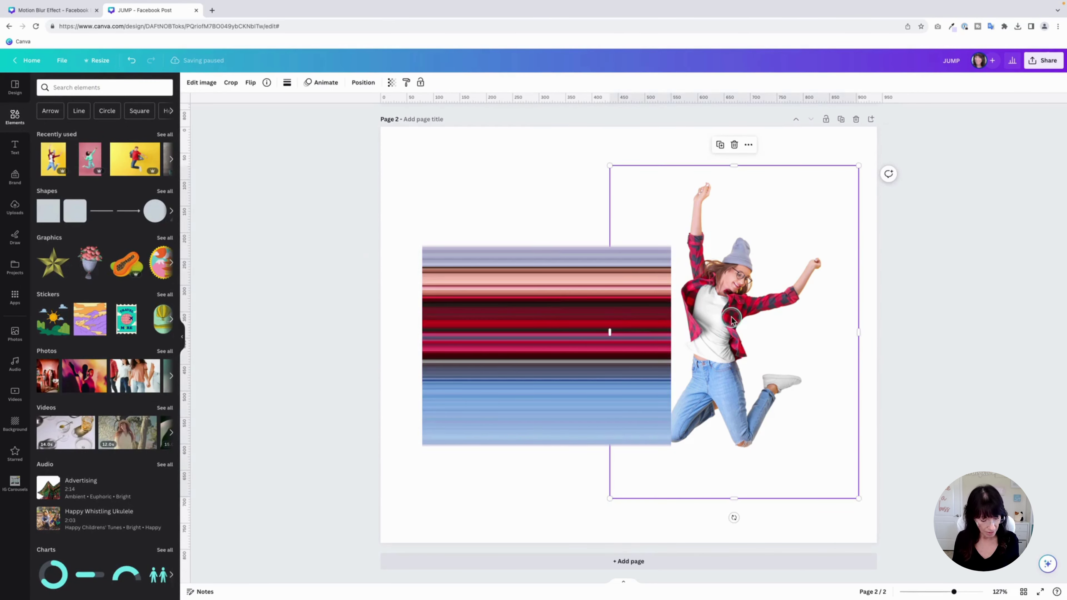
left_click_drag(731, 320, 668, 320)
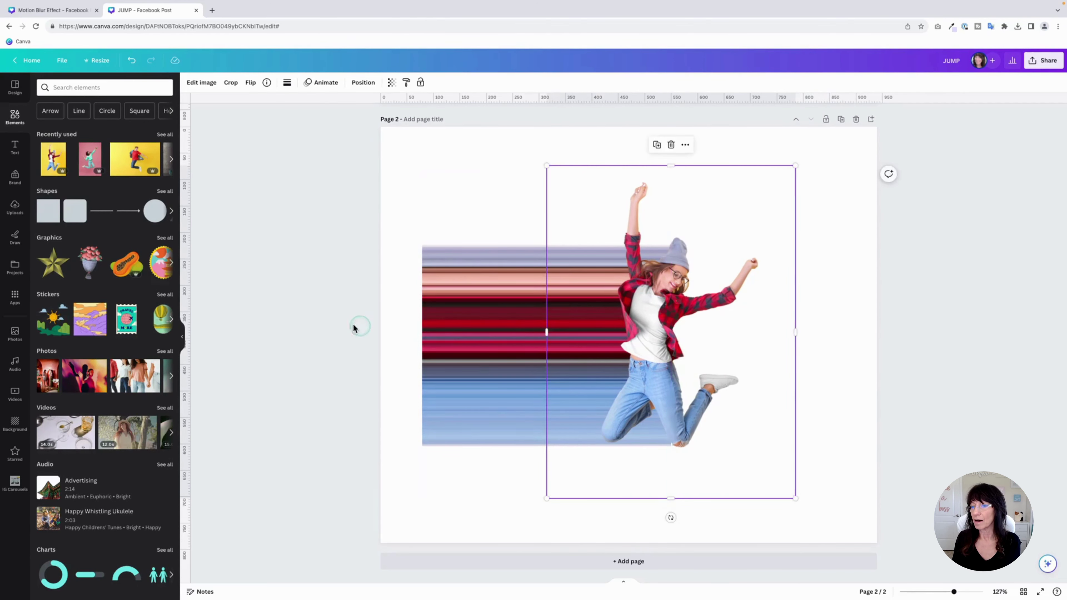
left_click(340, 325)
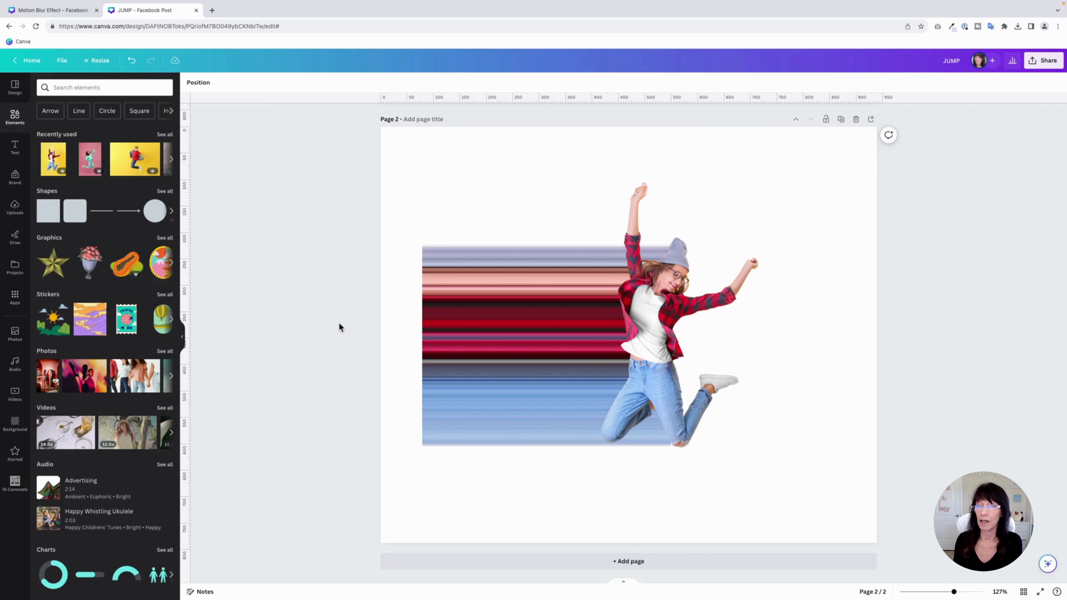
Step: Add a third page and place the recently used photo of the running woman in a pink shirt on it
left_click(626, 562)
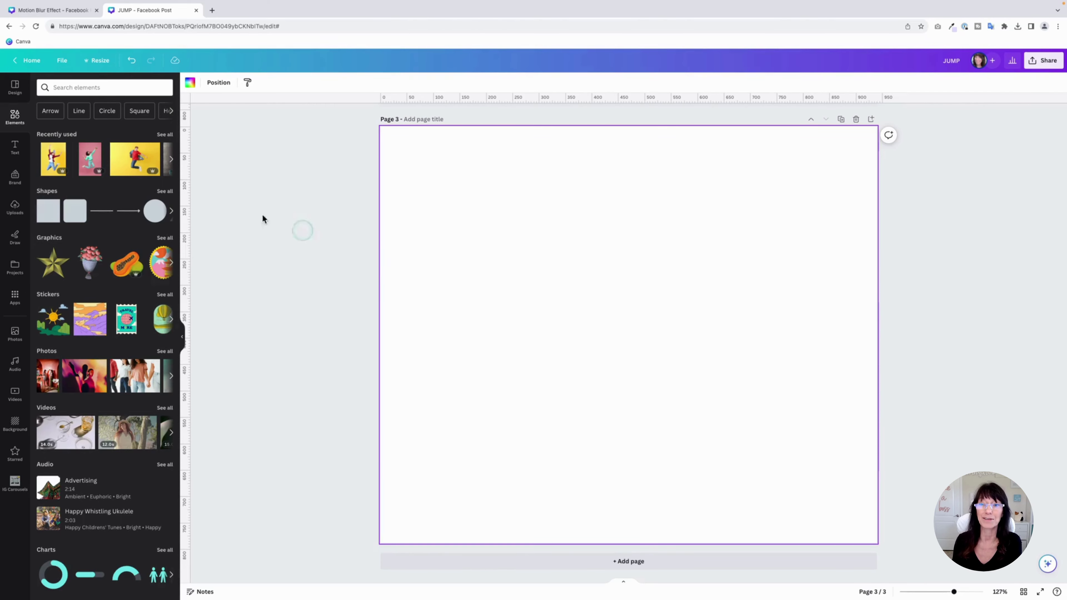
left_click(170, 161)
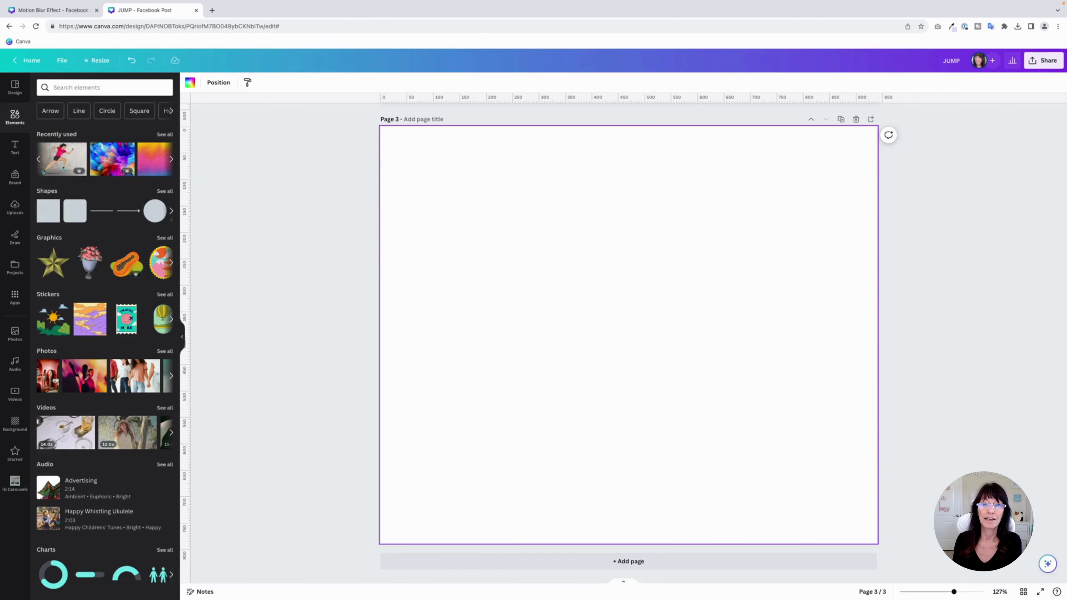
left_click(68, 159)
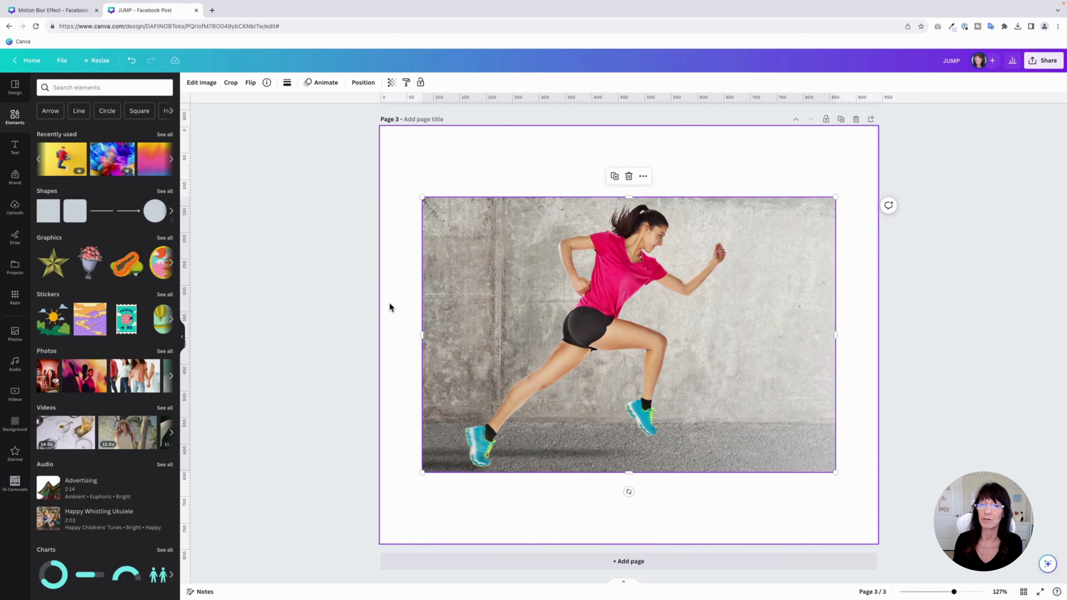
Step: Remove the grey wall background from the running woman's photo
left_click(199, 83)
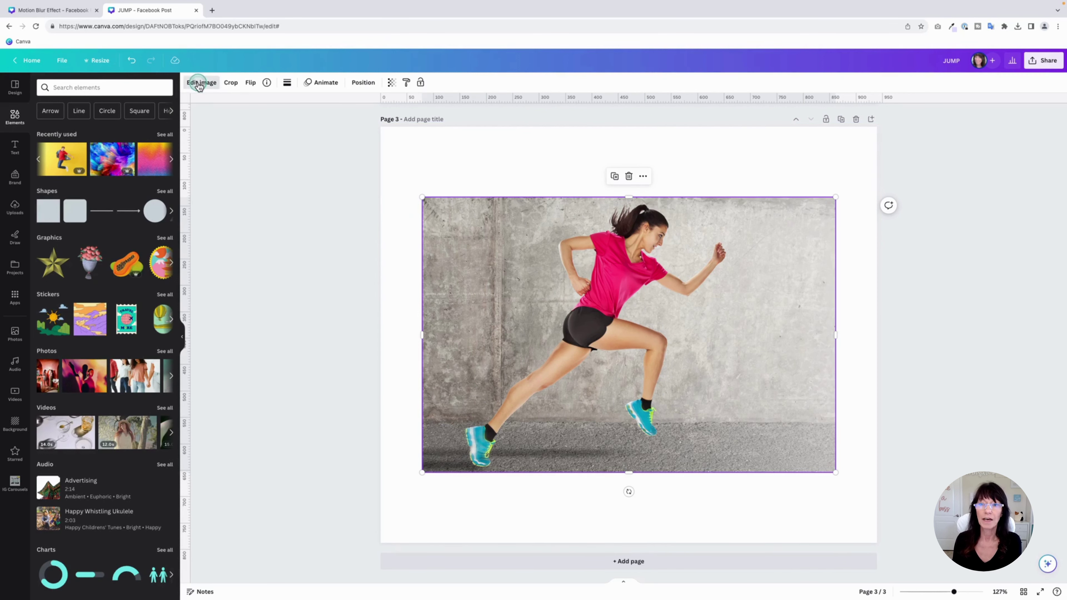
left_click(92, 325)
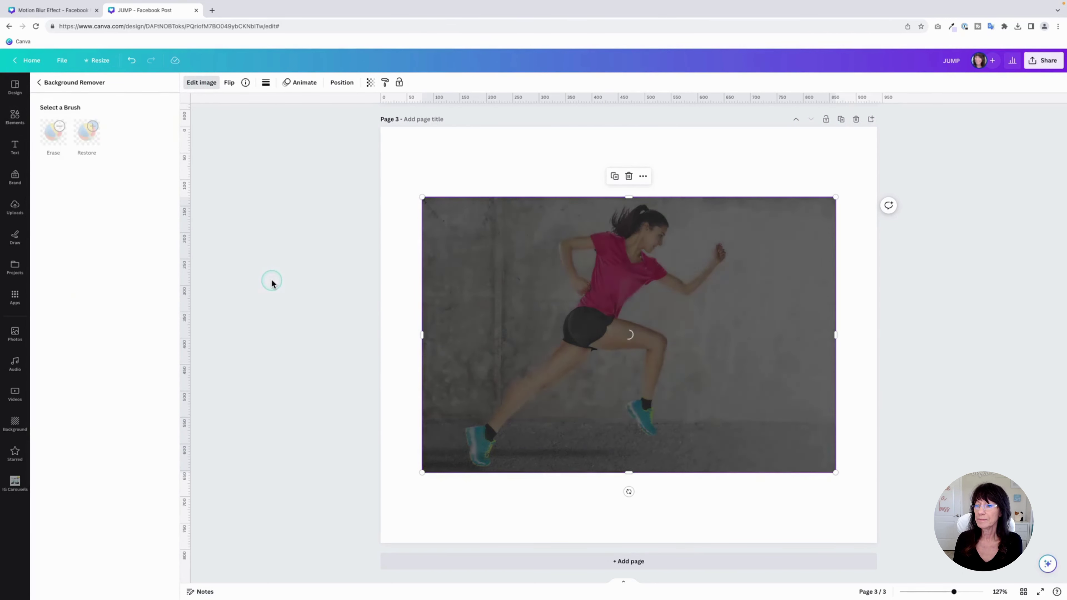
key("Escape")
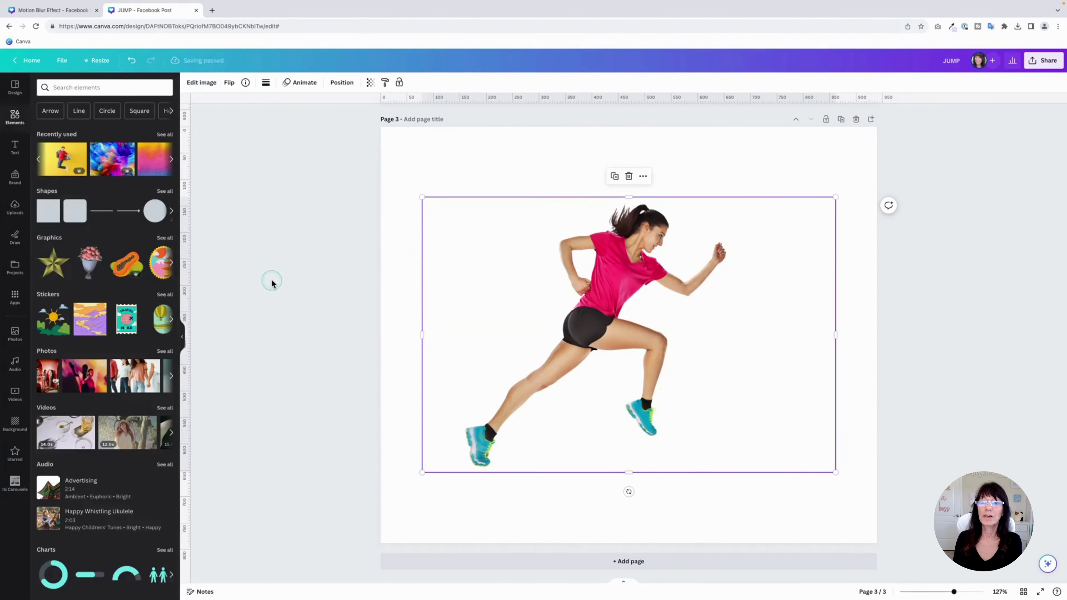
Step: Pixelate the runner cutout with the Pixel style, using 200 vertical pixels and 1 horizontal pixel
left_click(204, 83)
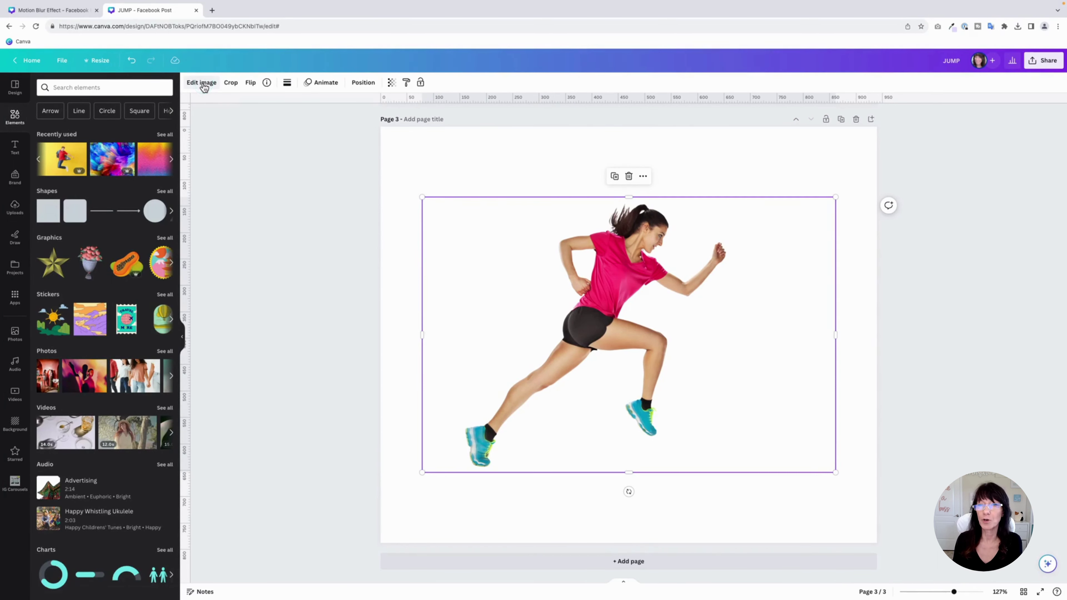
left_click(203, 85)
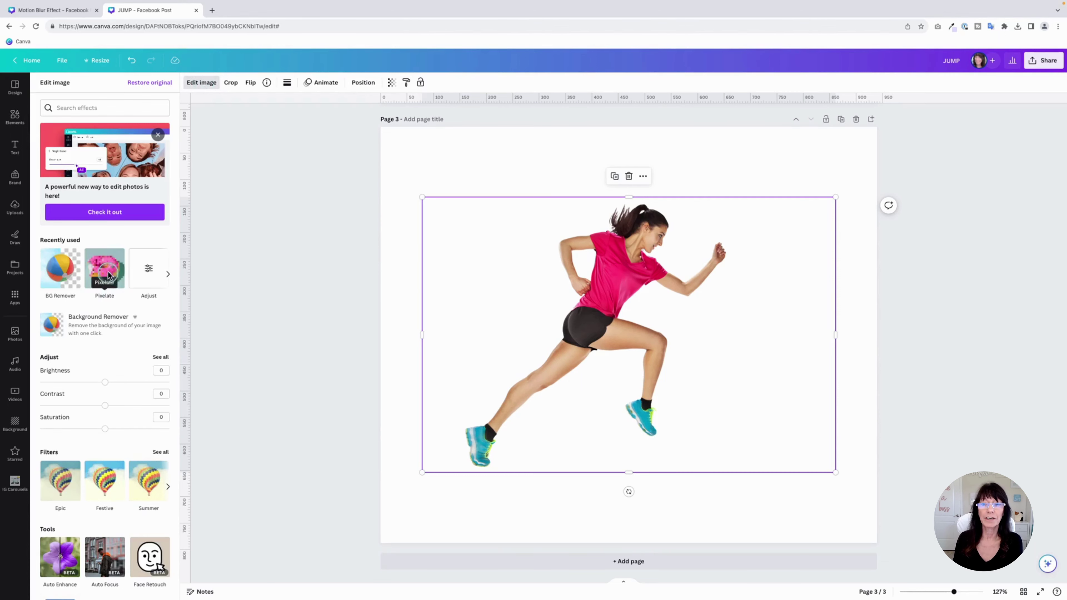
left_click(108, 274)
left_click(101, 124)
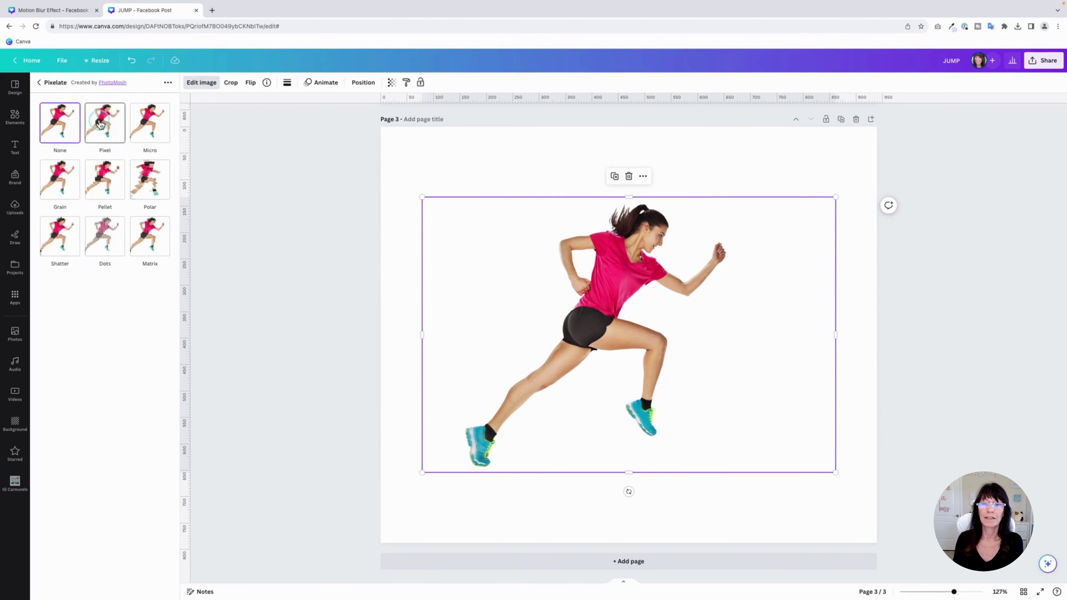
left_click(107, 127)
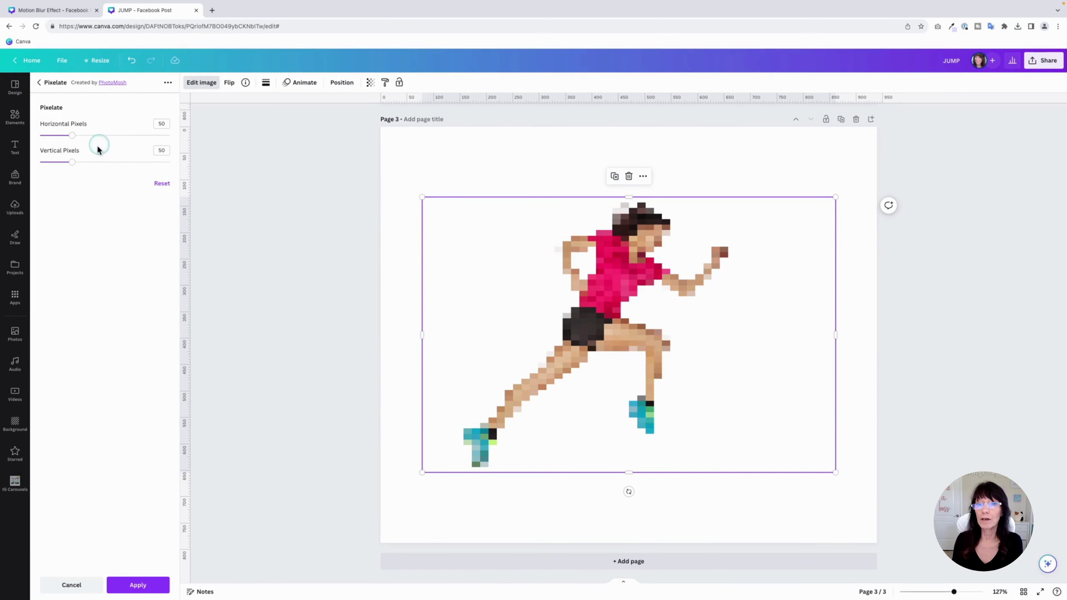
left_click(73, 164)
left_click_drag(73, 165, 283, 172)
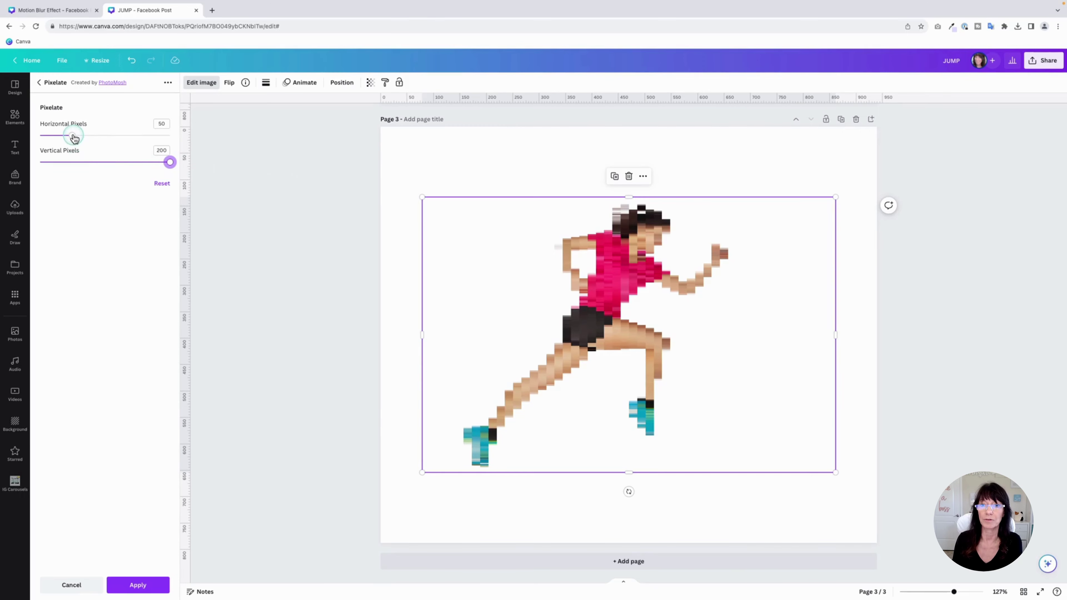
left_click_drag(74, 138, 35, 135)
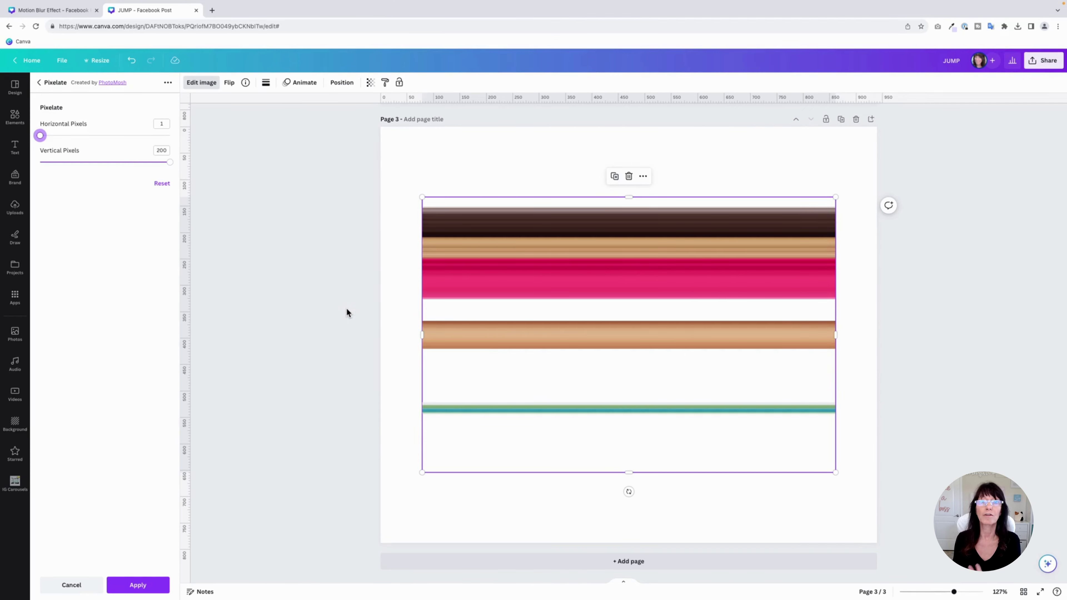
Step: Delete the pixelated runner from page 3 and add the recently used photo of the jumping man in a red shirt instead
left_click(494, 263)
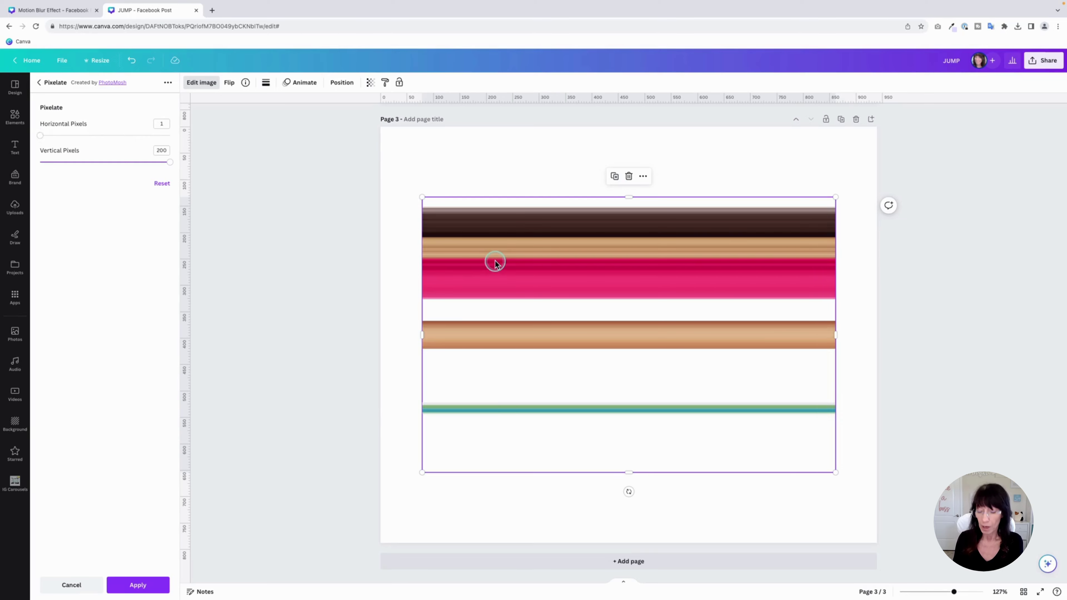
key("Delete")
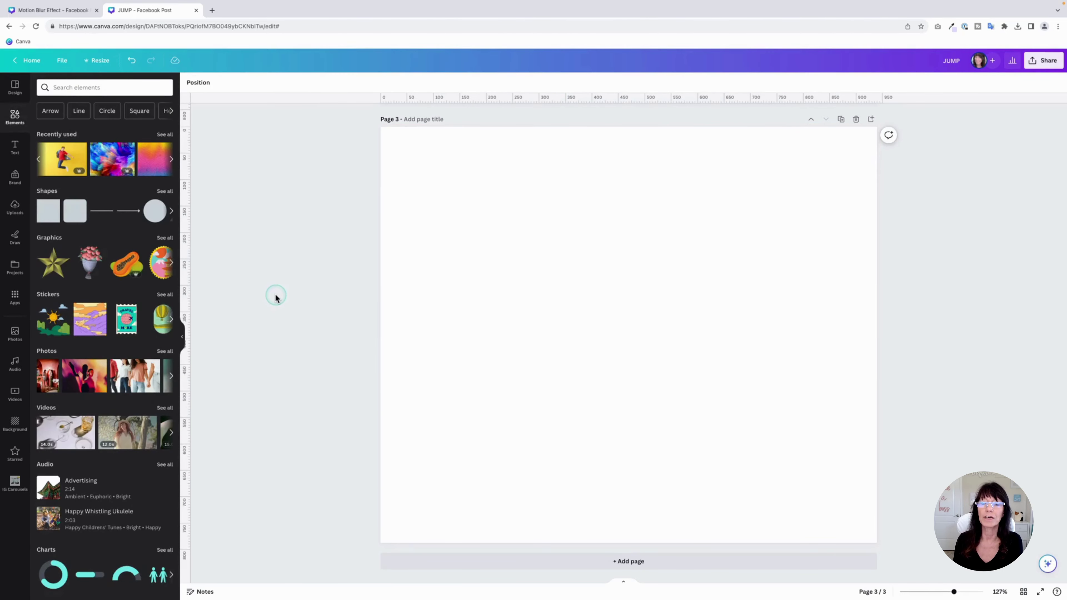
scroll(275, 297, "up", 2)
scroll(275, 298, "down", 1)
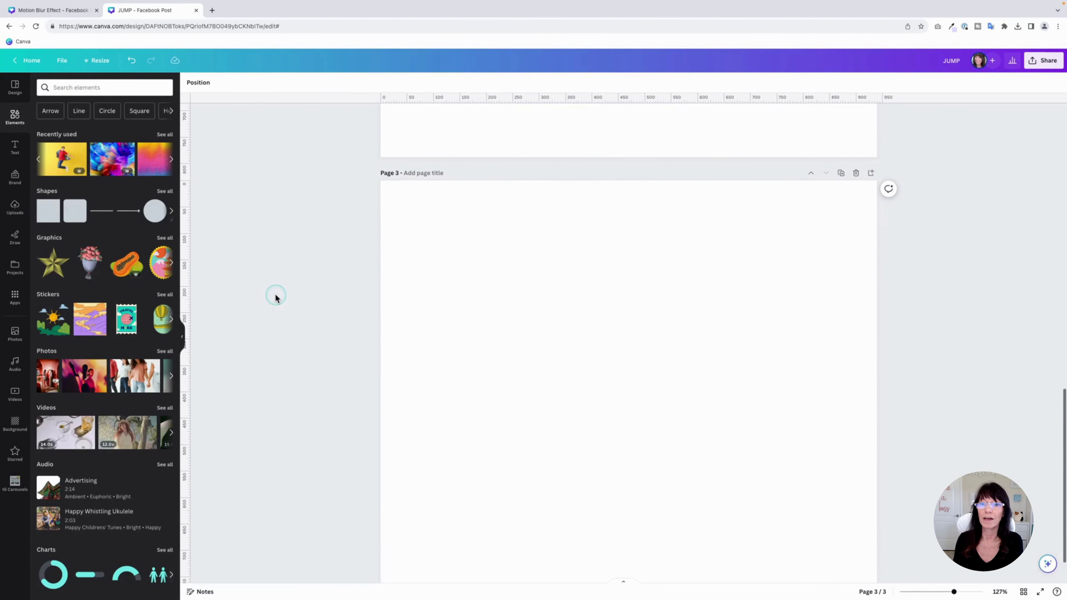
left_click(62, 162)
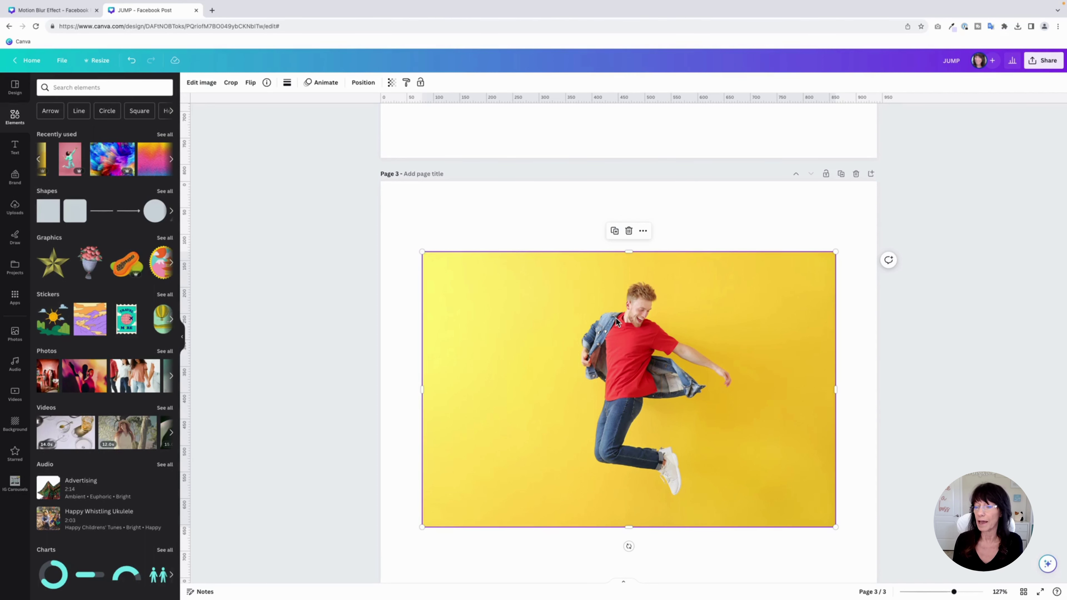
scroll(308, 343, "down", 1)
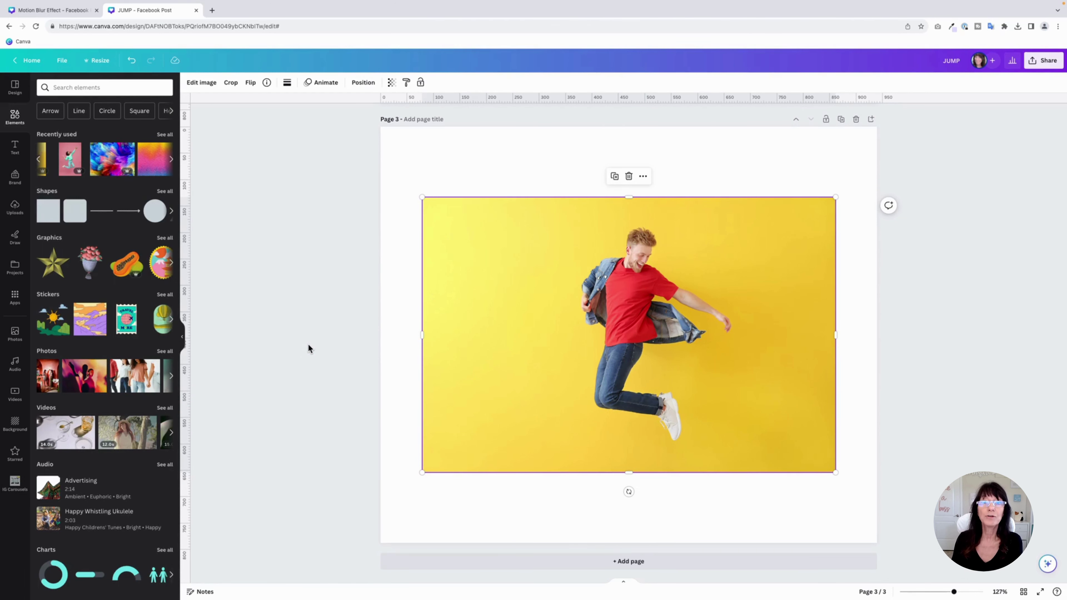
Step: Add a fourth page, place the recently used multicoloured abstract swirl image on it and flip the image horizontally
left_click(584, 563)
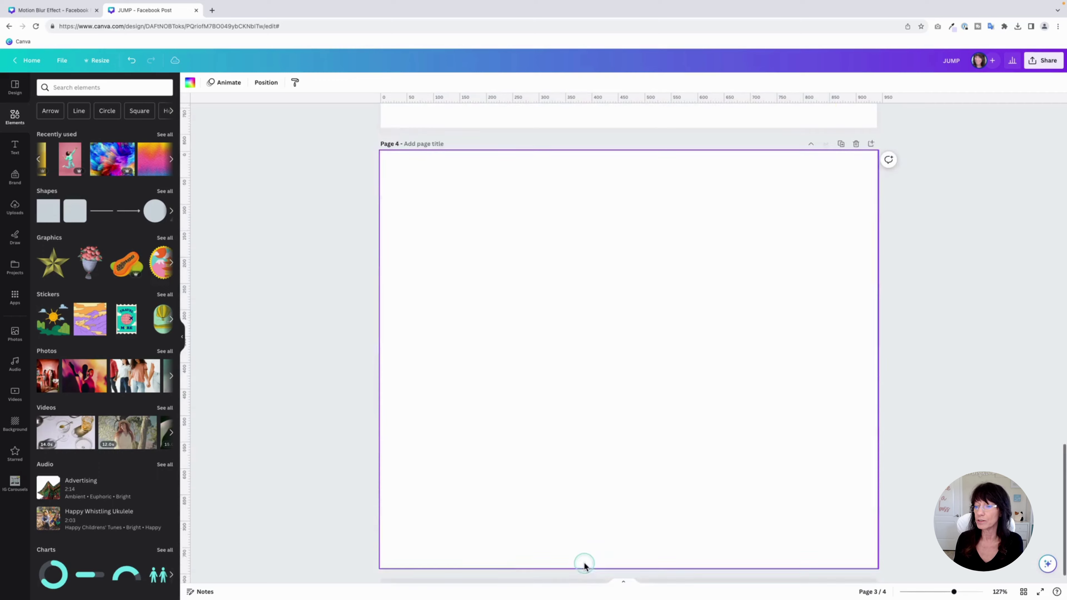
left_click(108, 164)
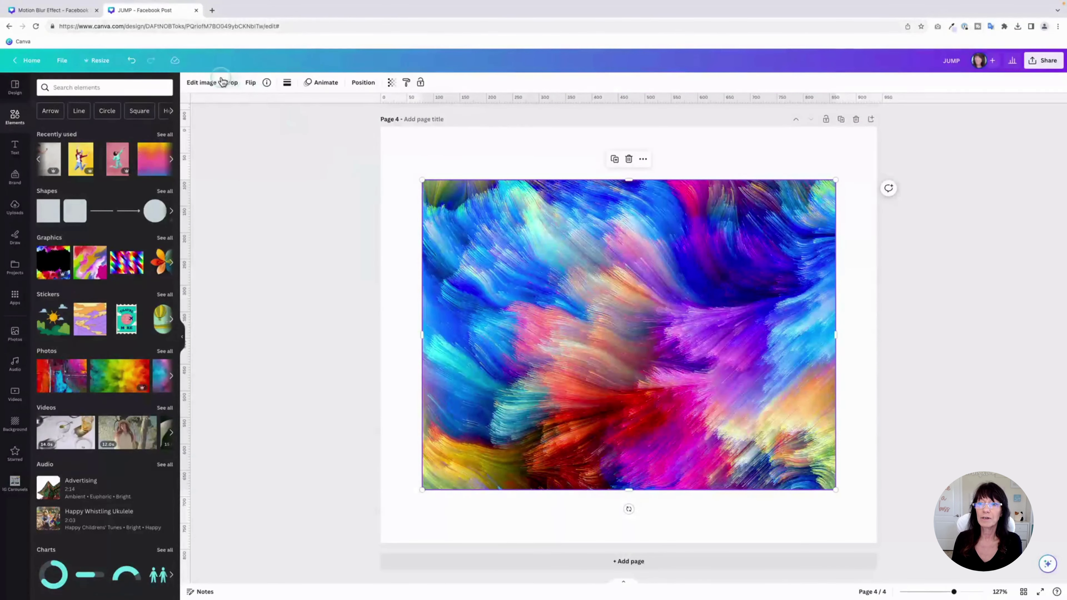
left_click(250, 82)
left_click(271, 105)
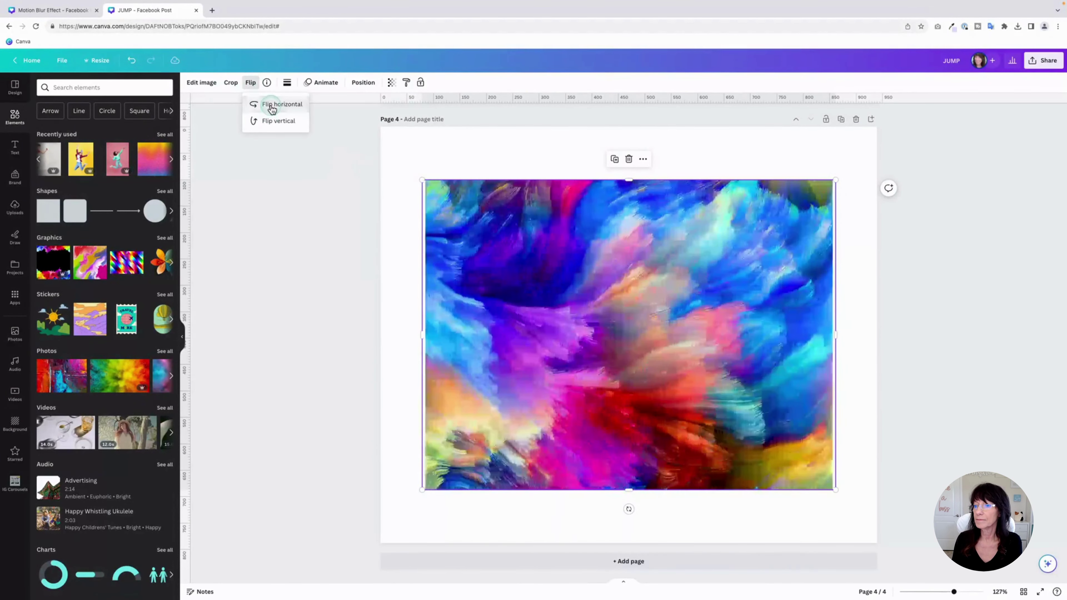
left_click(311, 225)
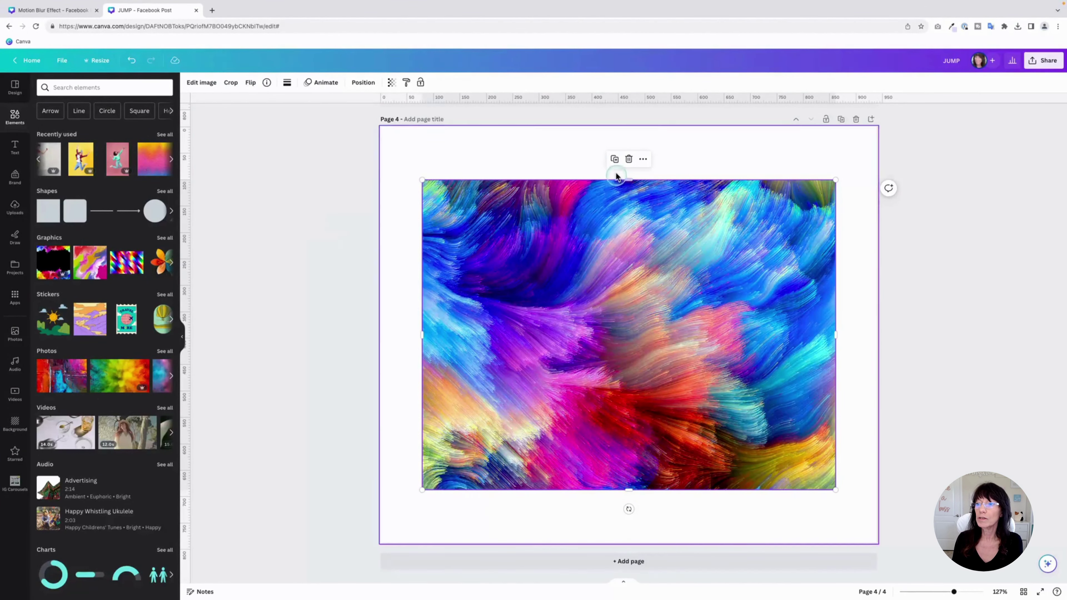
Step: Duplicate the flipped abstract image and move the copy to the lower right, partly off the page
left_click(614, 159)
left_click_drag(550, 250, 893, 322)
Step: Apply the Pixel style of Pixelate to the original abstract image with 200 vertical pixels and 1 horizontal pixel
left_click(554, 287)
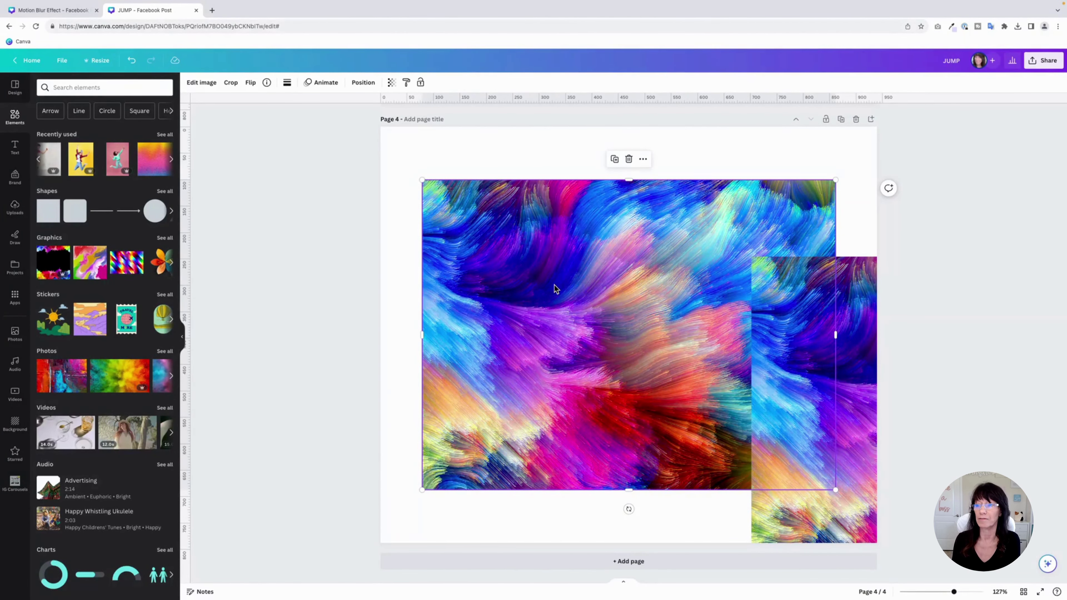
left_click(202, 88)
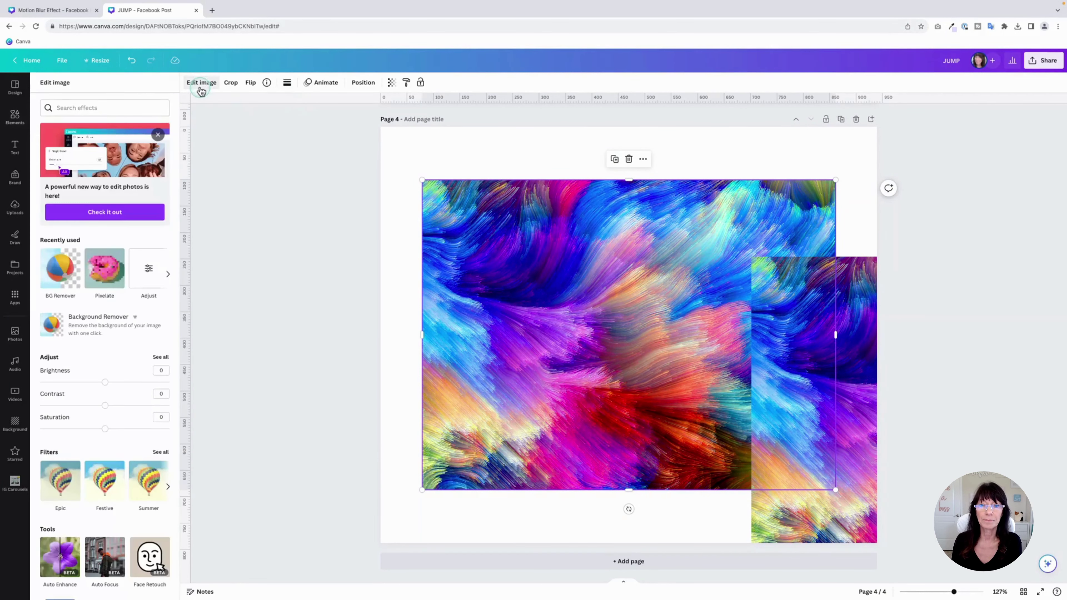
left_click(105, 273)
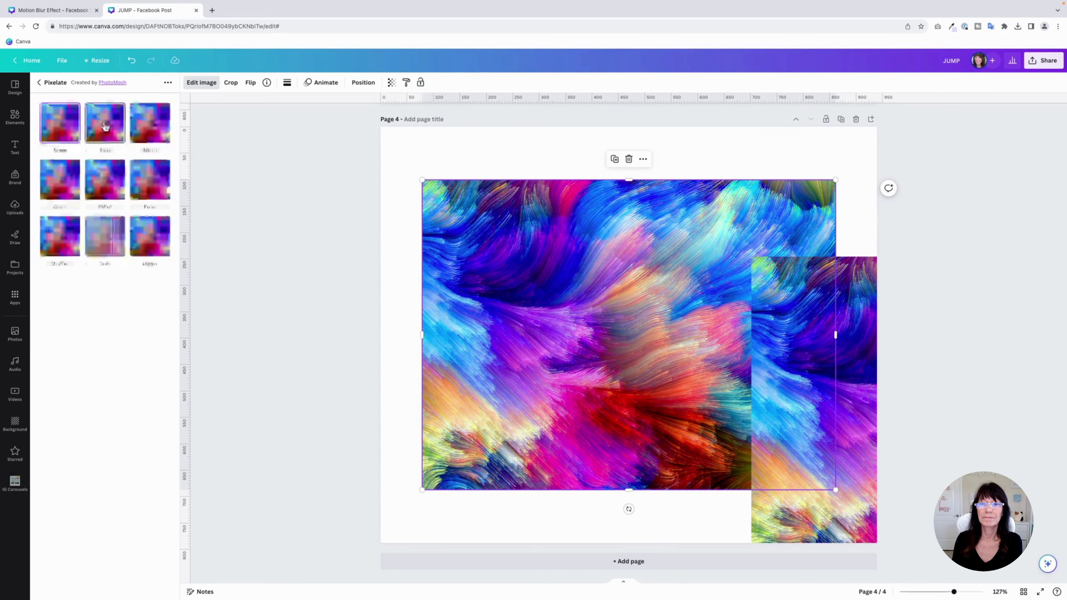
left_click(105, 126)
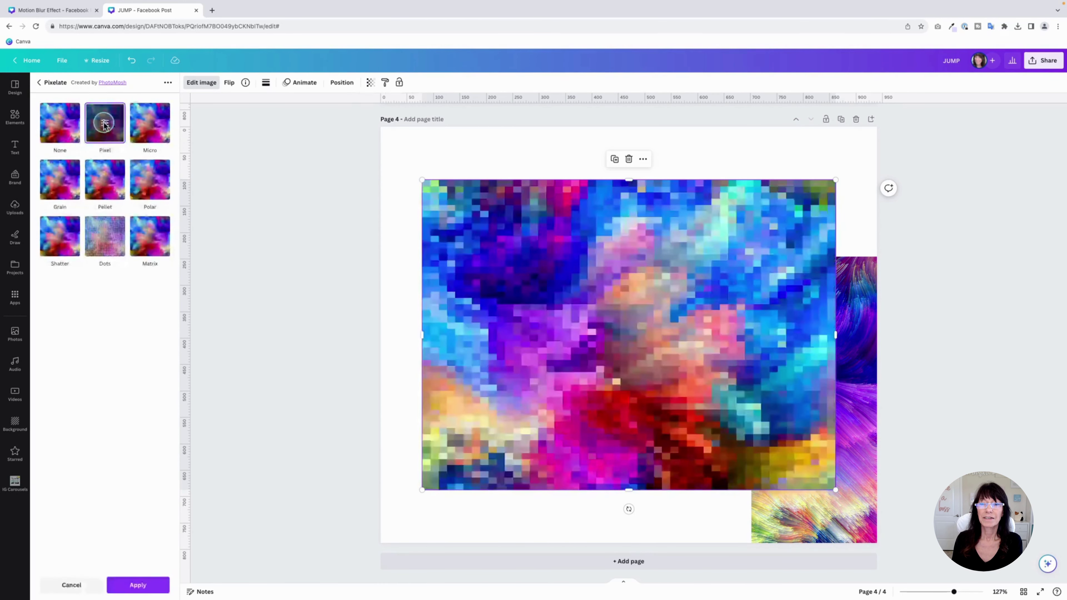
left_click(105, 124)
left_click(80, 163)
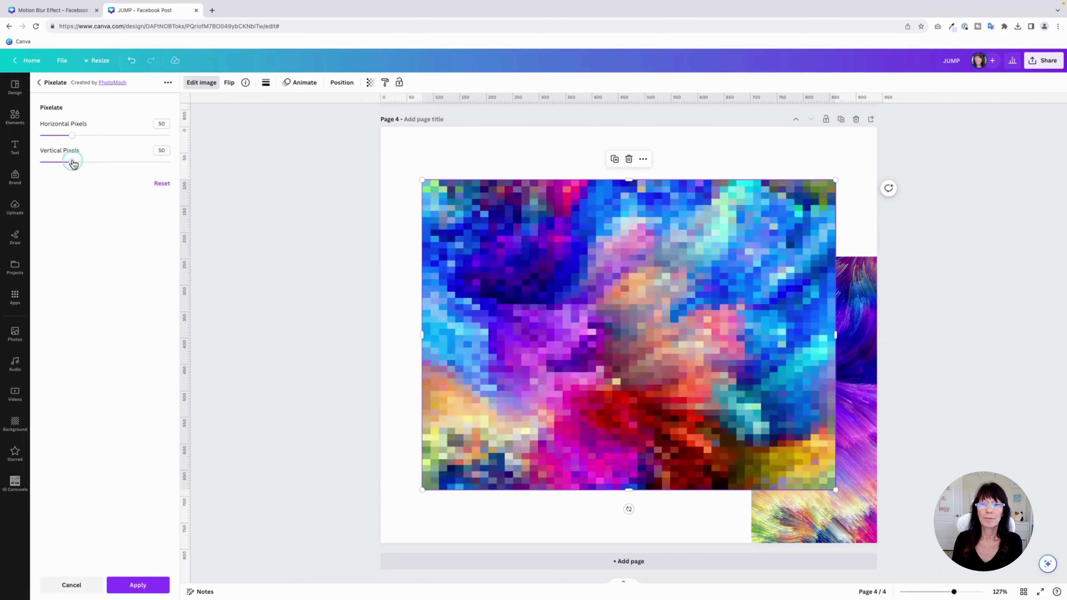
left_click_drag(74, 164, 188, 165)
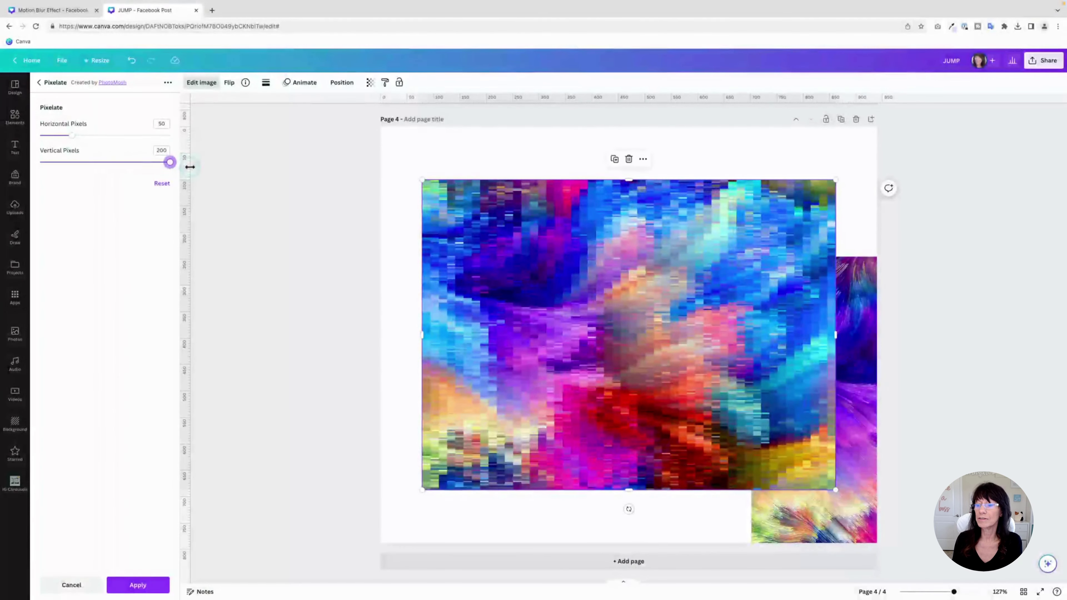
left_click_drag(72, 138, 25, 134)
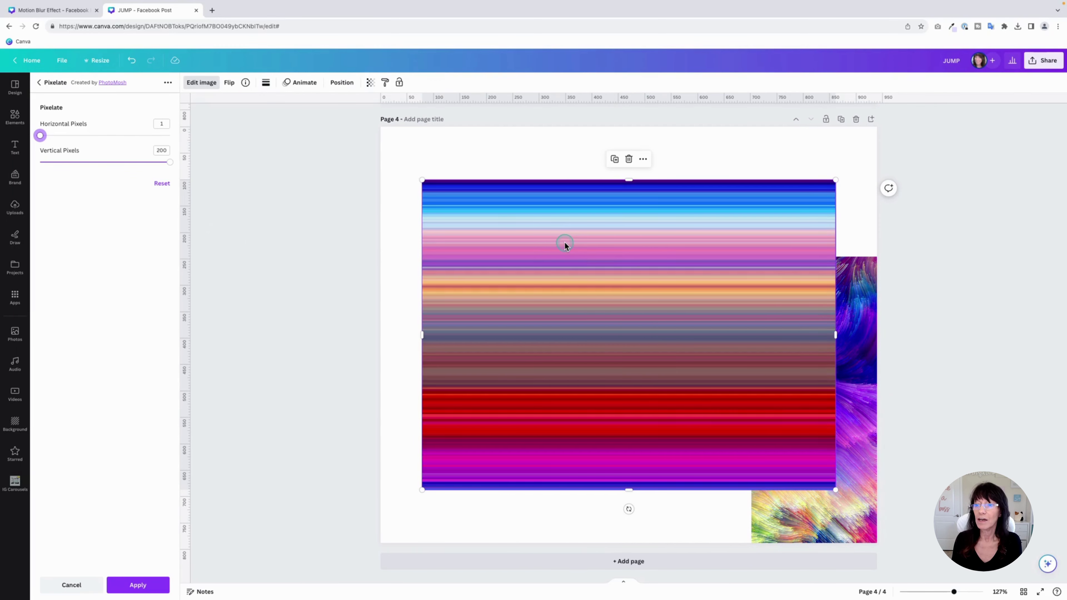
Step: Move the striped image to the page's left edge and align the unpixelated copy level with it, overlapping its right half
left_click_drag(564, 245, 522, 241)
left_click(814, 363)
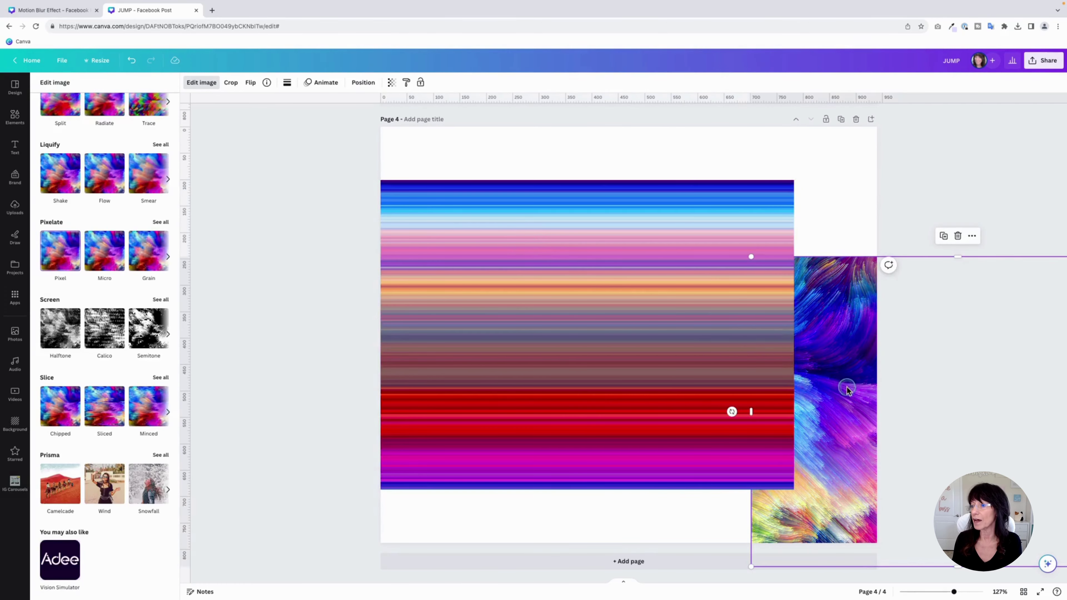
mouse_move(845, 395)
left_mouse_down()
mouse_move(842, 376)
mouse_move(780, 311)
mouse_move(682, 319)
left_mouse_up()
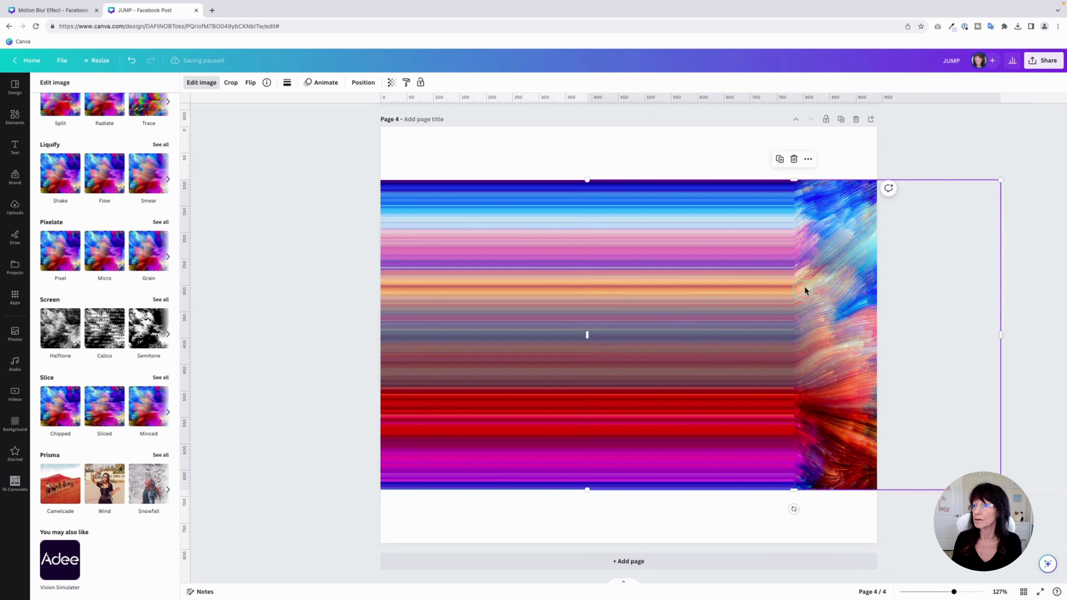
Step: Bring the unpixelated abstract copy in front of the striped image on page 4
right_click(825, 264)
left_click(875, 373)
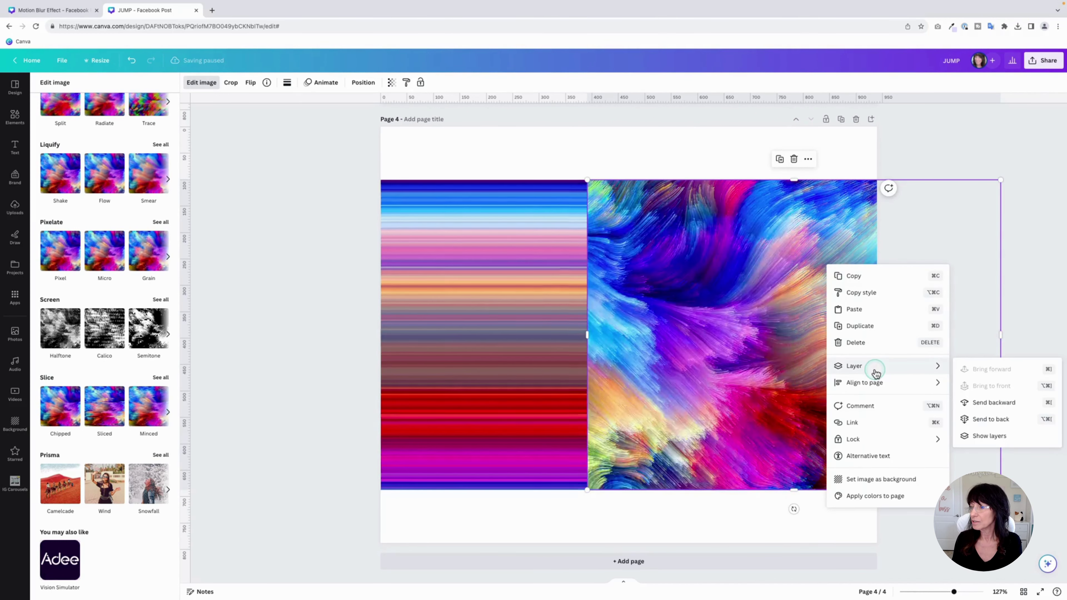
left_click(665, 150)
left_click(502, 281)
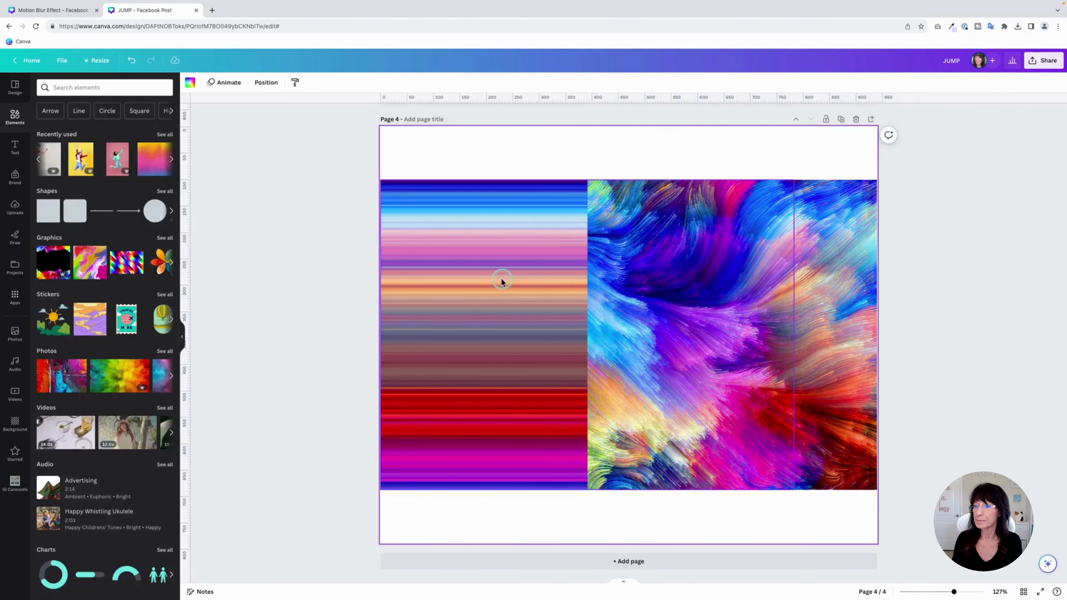
left_click(521, 296)
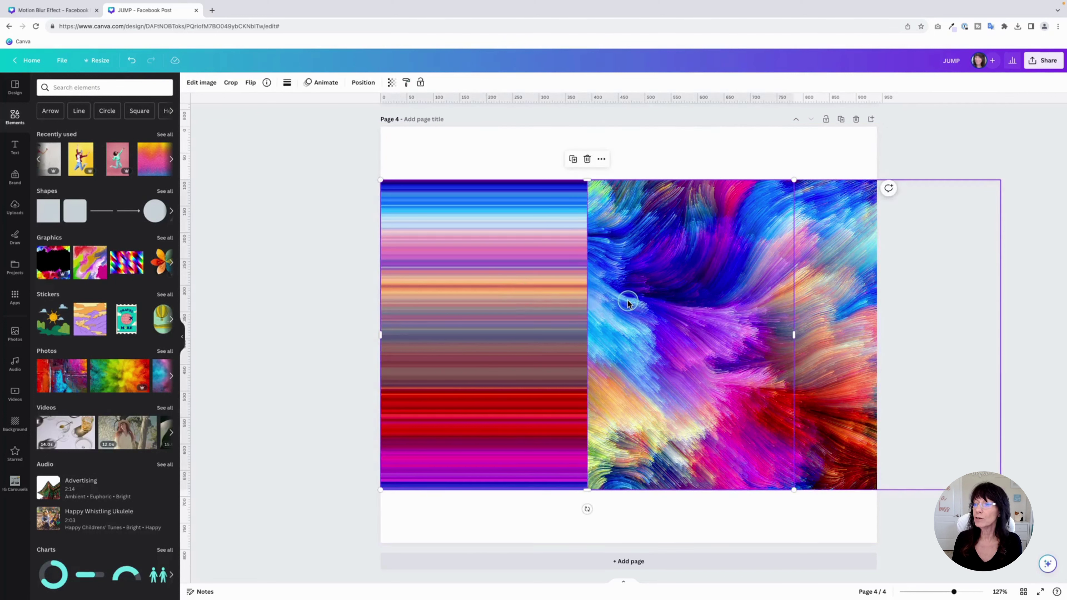
left_click(535, 302)
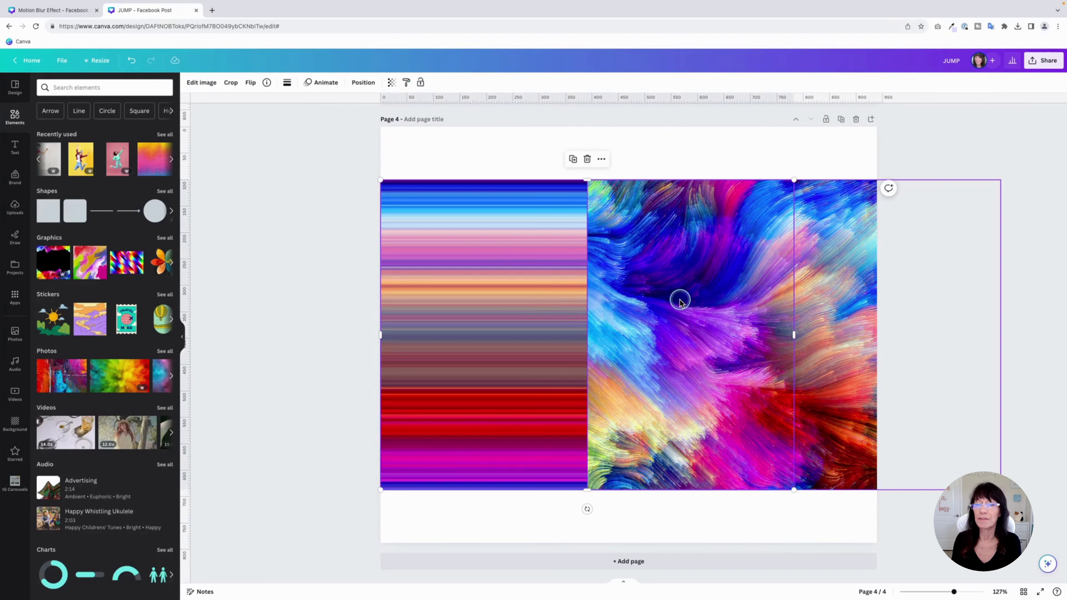
left_click(702, 286)
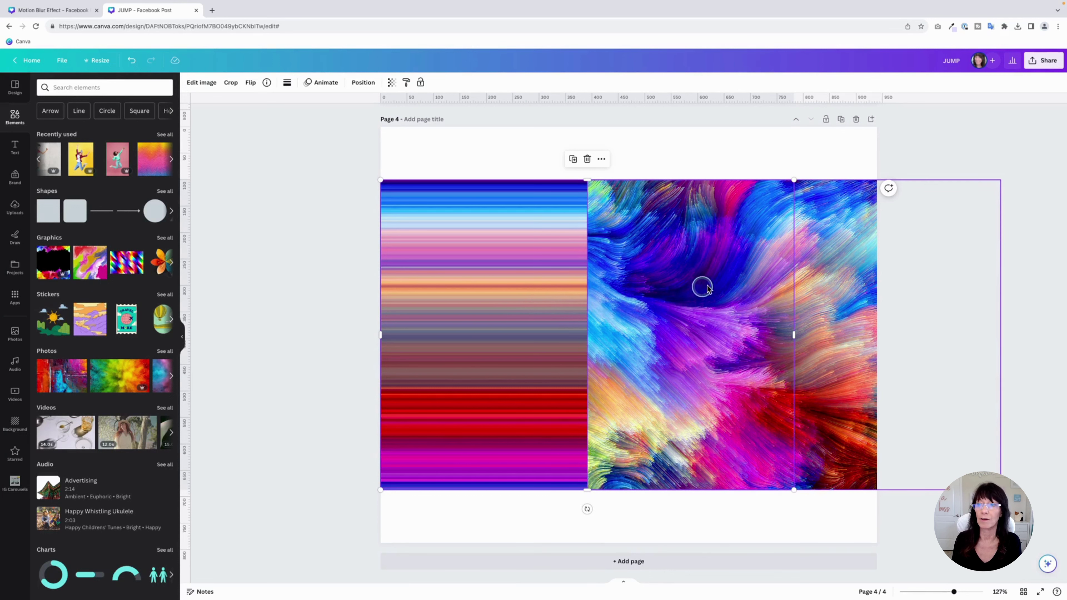
left_click(741, 167)
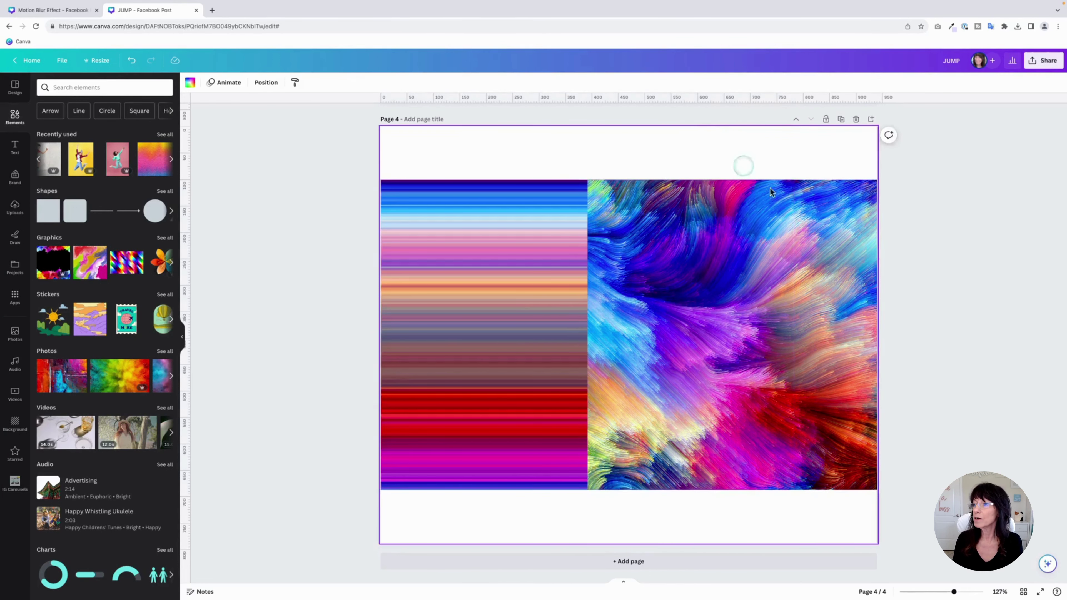
Step: Delete the unpixelated abstract copy on page 4 and set the striped image as the page background
left_click(860, 263)
key("Delete")
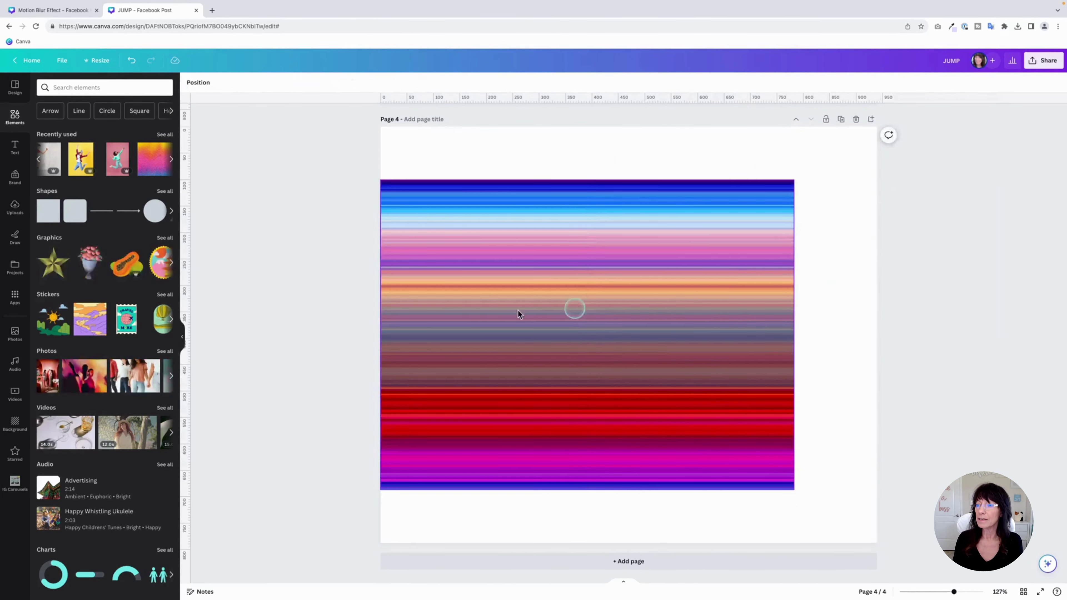
left_click(460, 309)
right_click(460, 309)
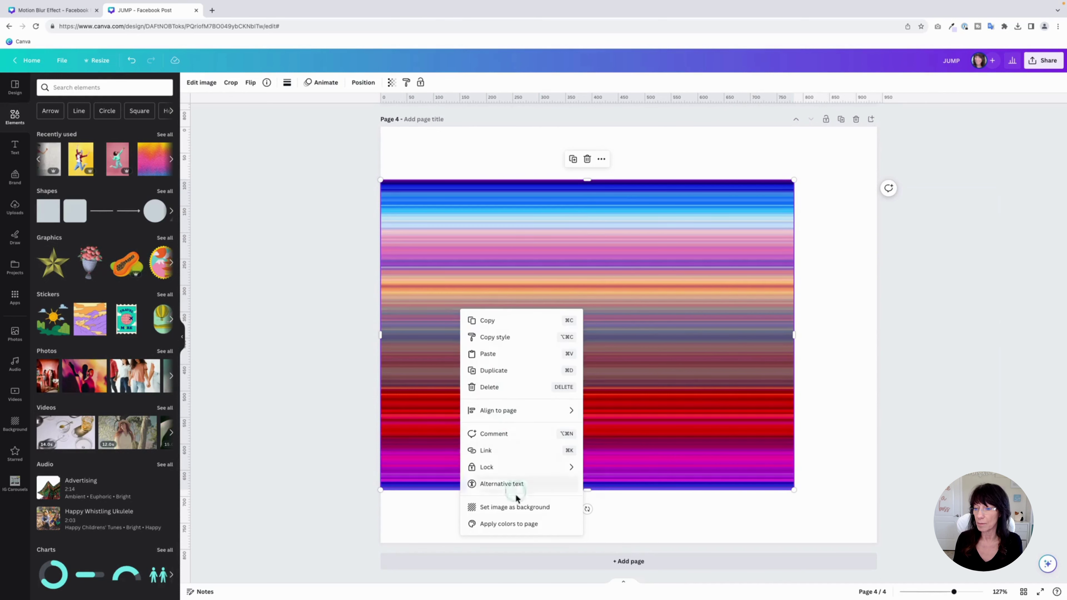
left_click(510, 504)
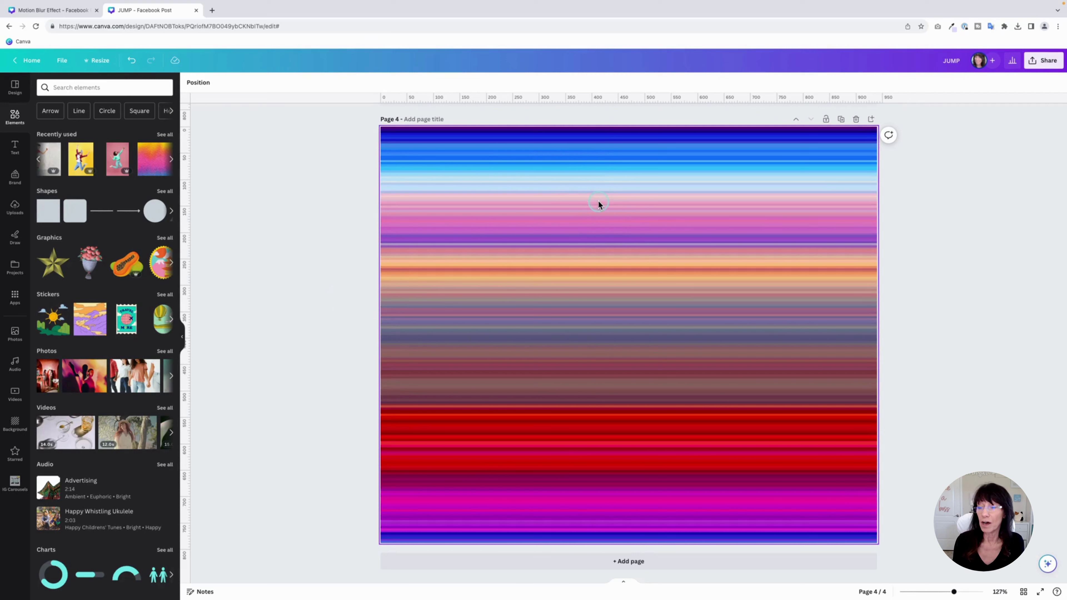
Step: Set the Blur adjustment of page 4's striped background image to 100
left_click(466, 225)
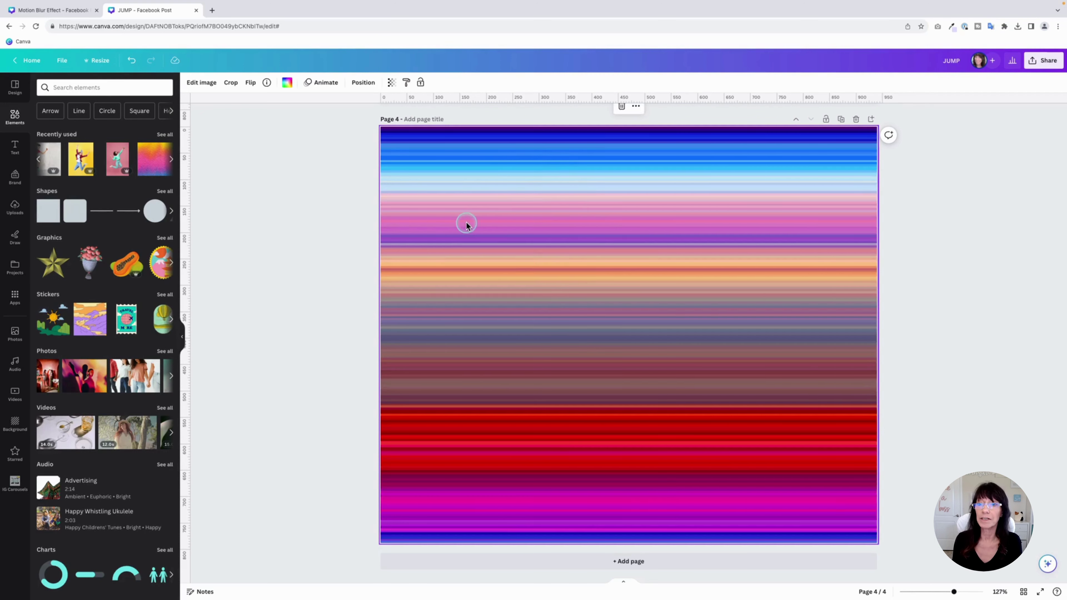
left_click(199, 84)
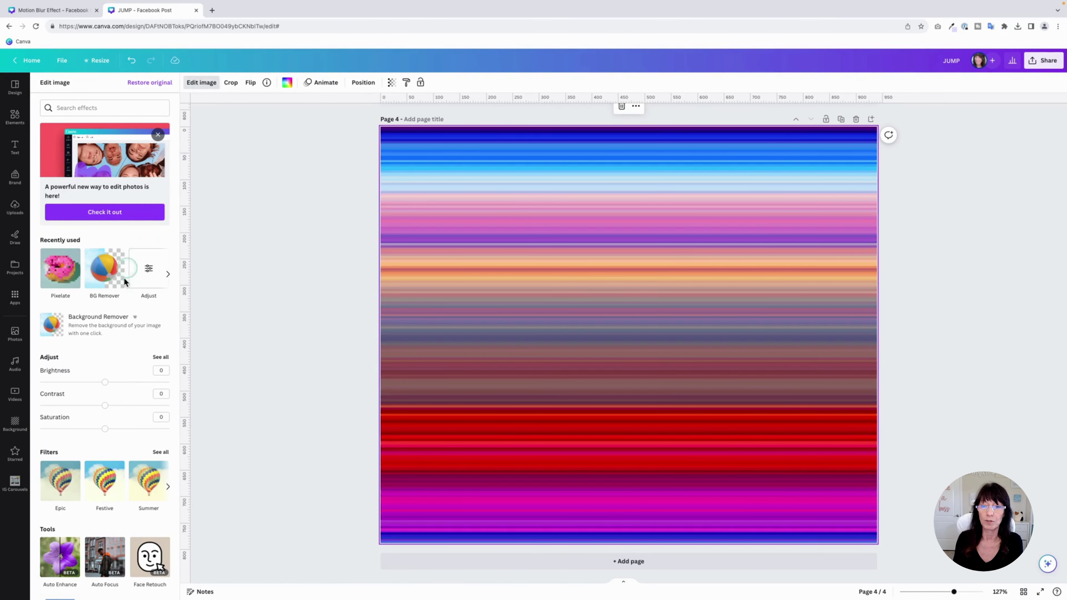
left_click(101, 367)
left_click(160, 357)
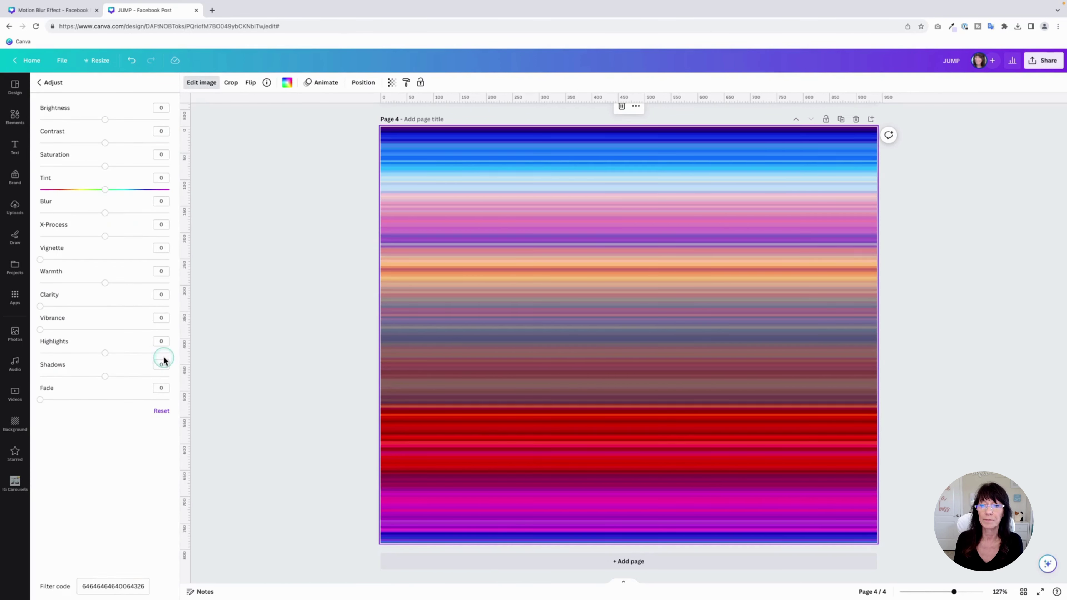
left_click(105, 213)
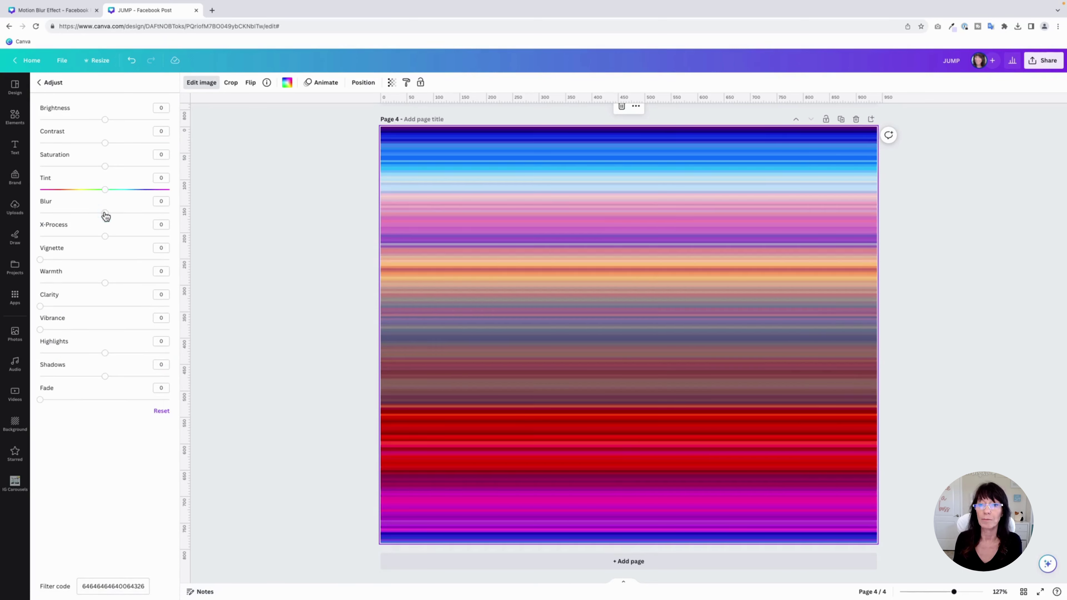
left_click_drag(106, 215, 115, 215)
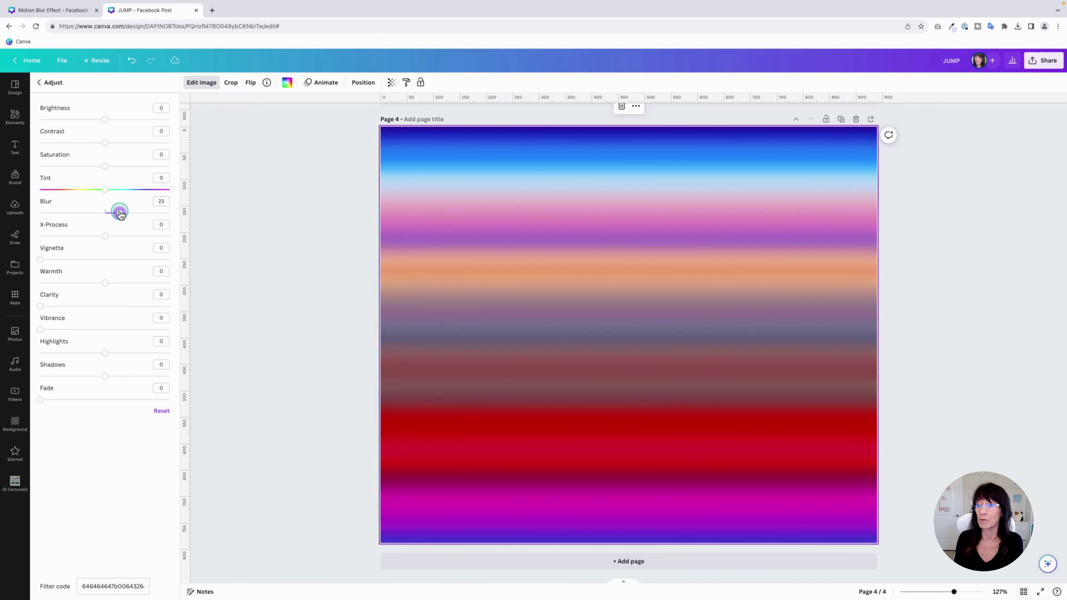
left_click_drag(120, 215, 198, 215)
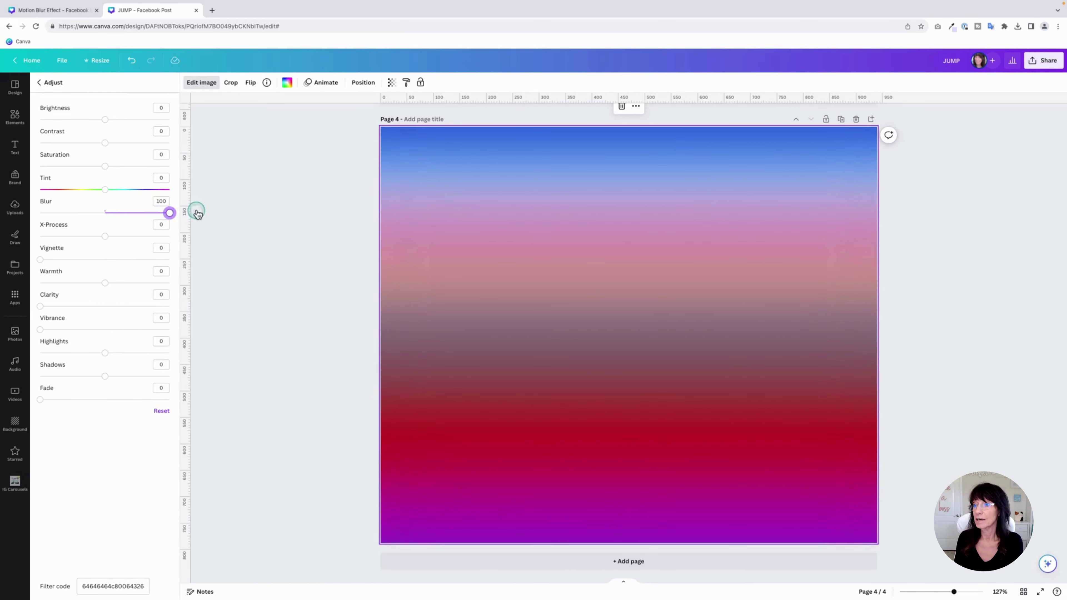
left_click(276, 210)
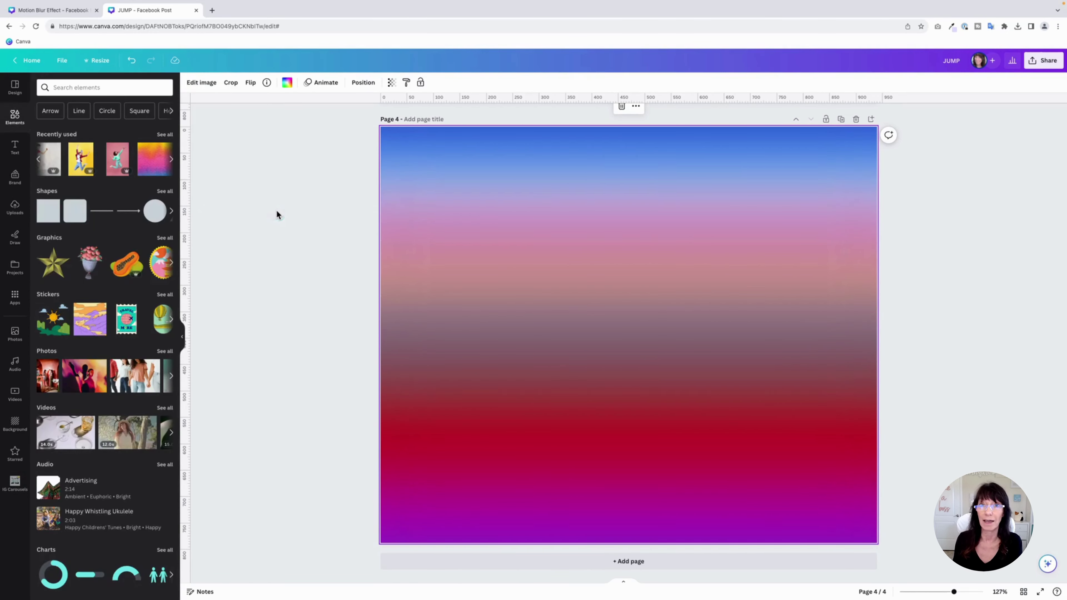
Step: Add a fifth page with the yellow-pink-blue textured image and pixelate it in Pixel style with 200 vertical pixels and 1 horizontal pixel
left_click(584, 563)
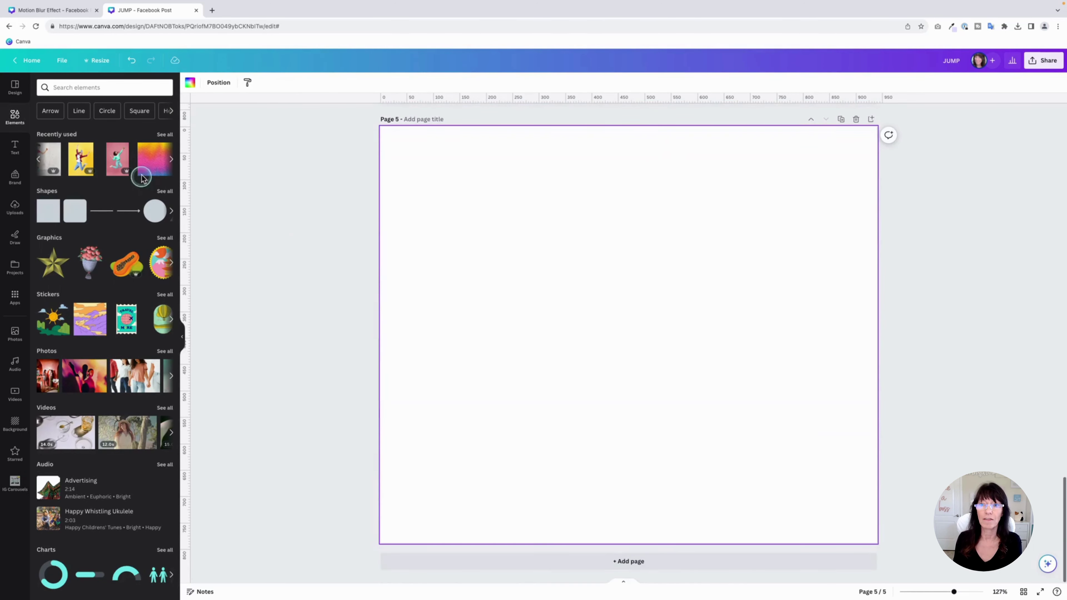
left_click(141, 176)
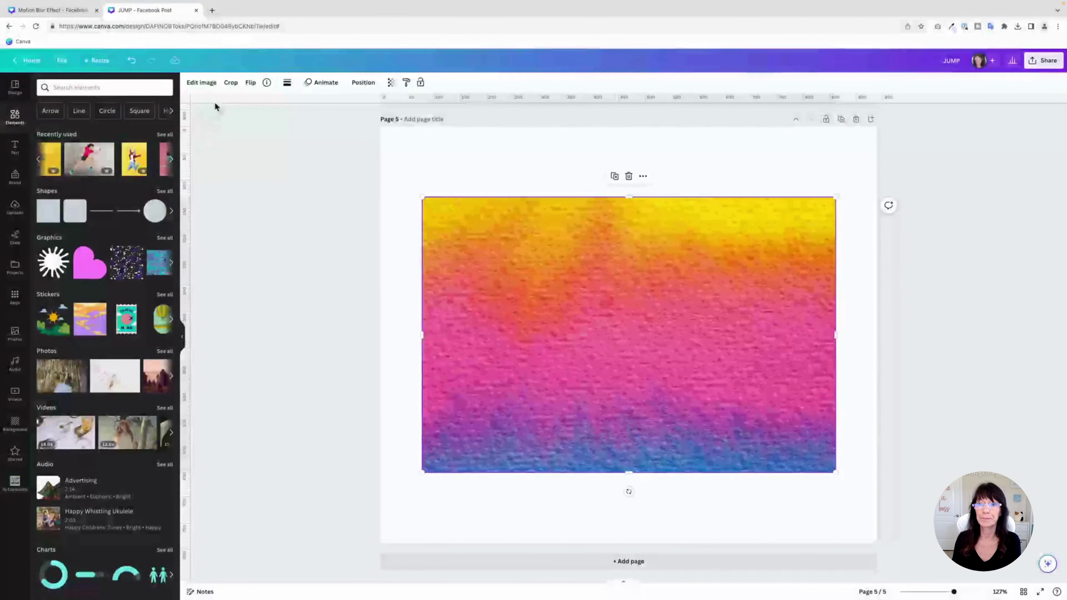
left_click(206, 83)
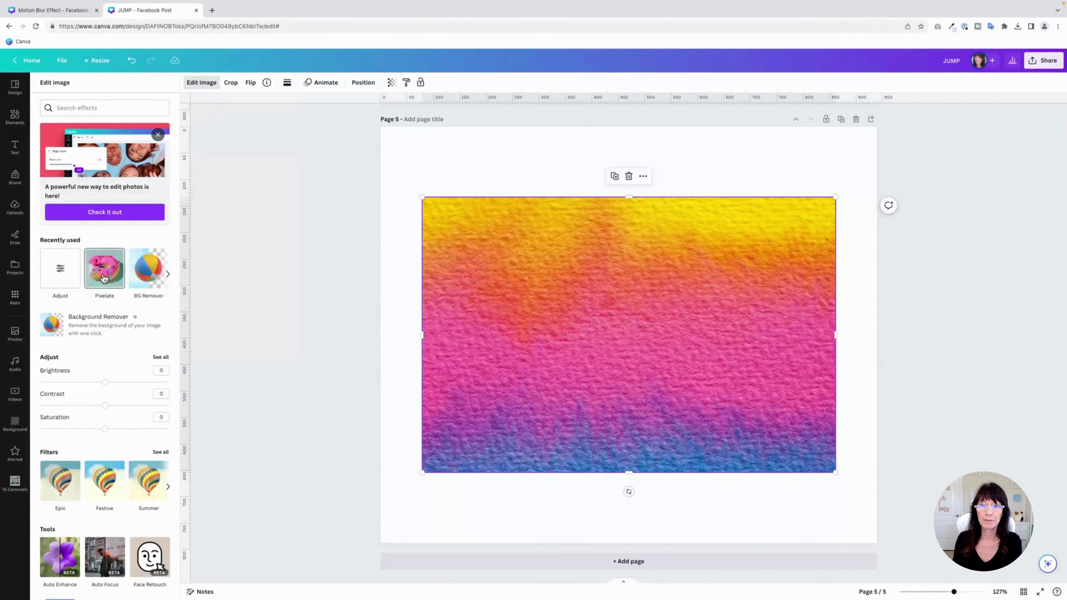
left_click(106, 266)
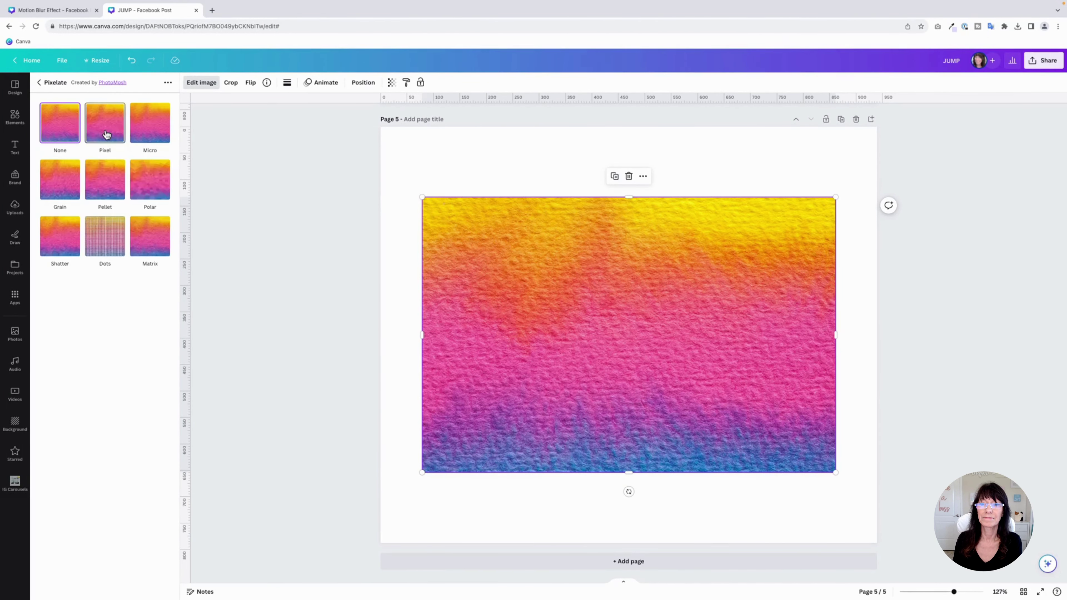
left_click(106, 133)
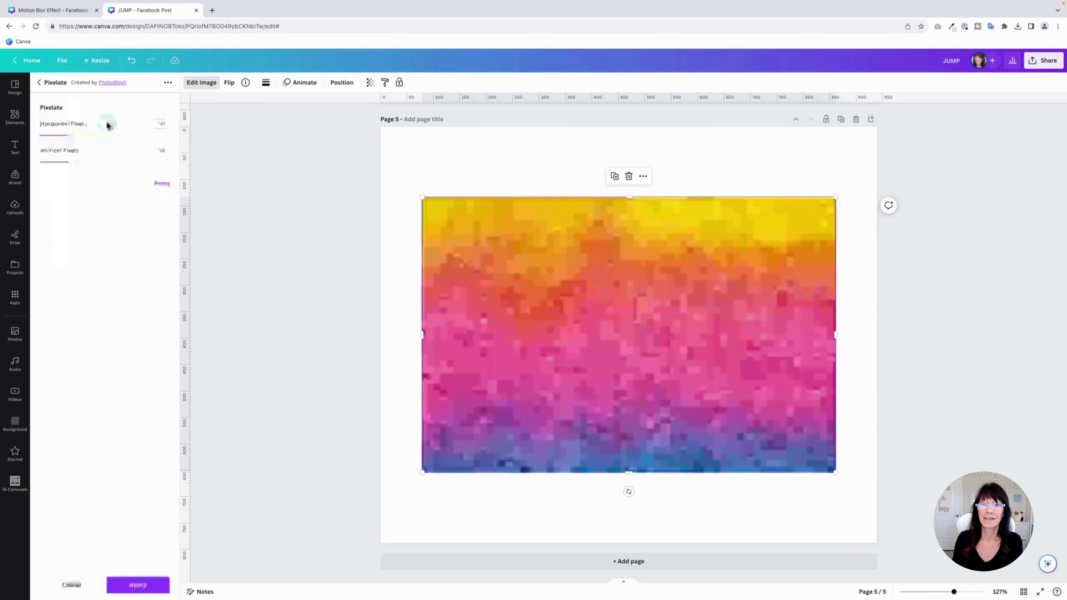
left_click_drag(72, 162, 188, 167)
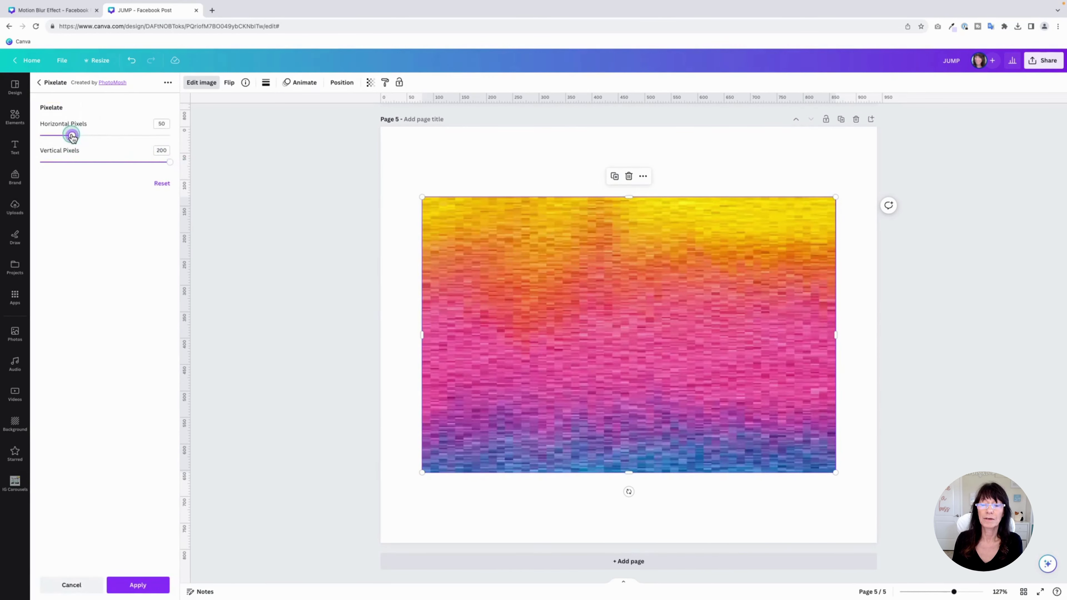
left_click_drag(71, 135, 40, 135)
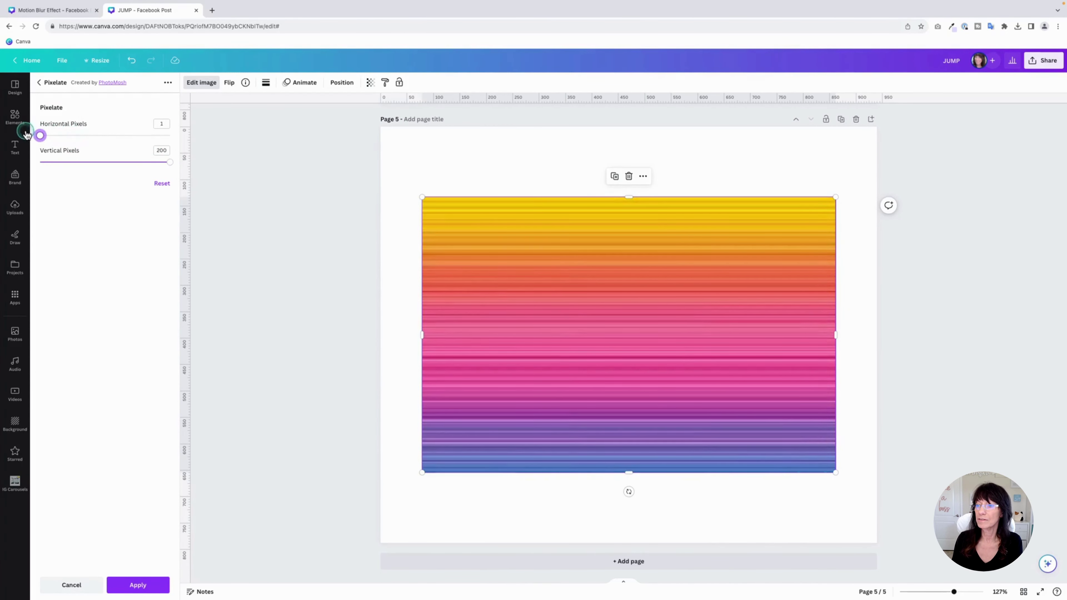
right_click(496, 310)
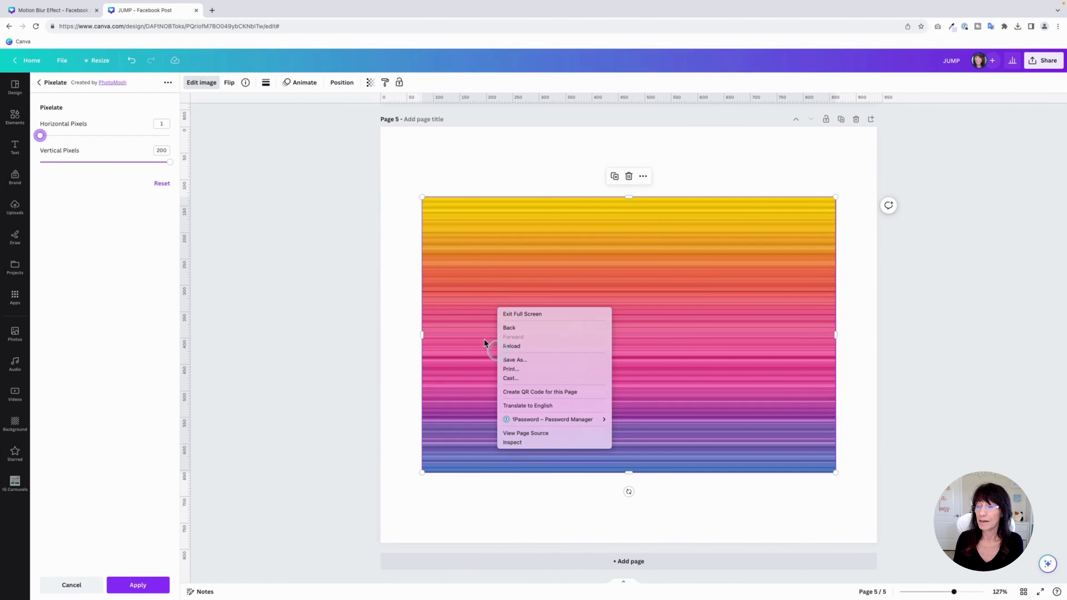
left_click(376, 273)
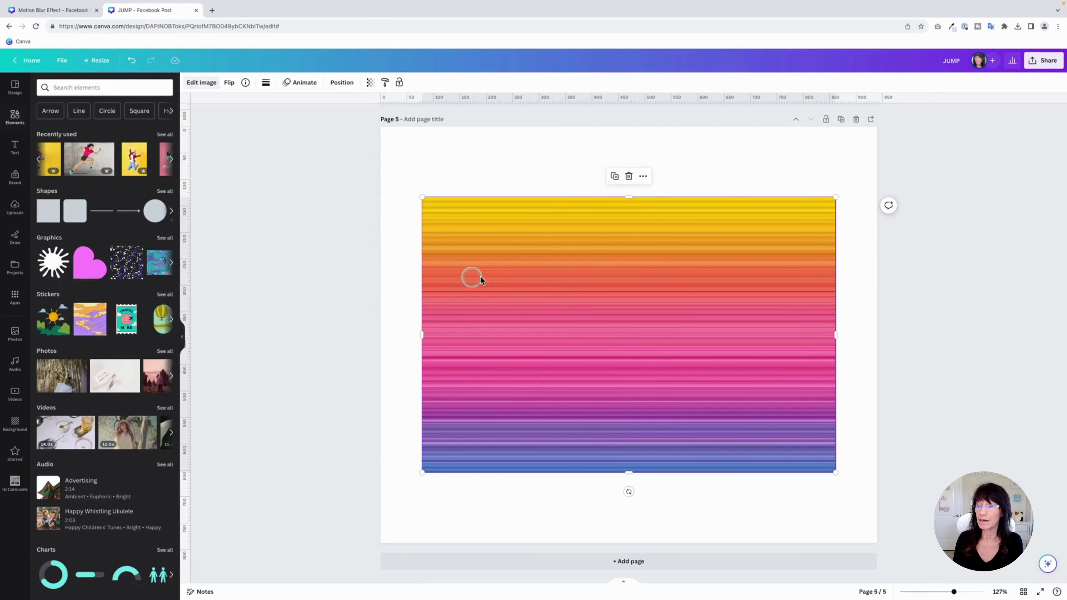
Step: Set the striped yellow-to-blue image as page 5's background and set its Blur adjustment to 100
right_click(484, 273)
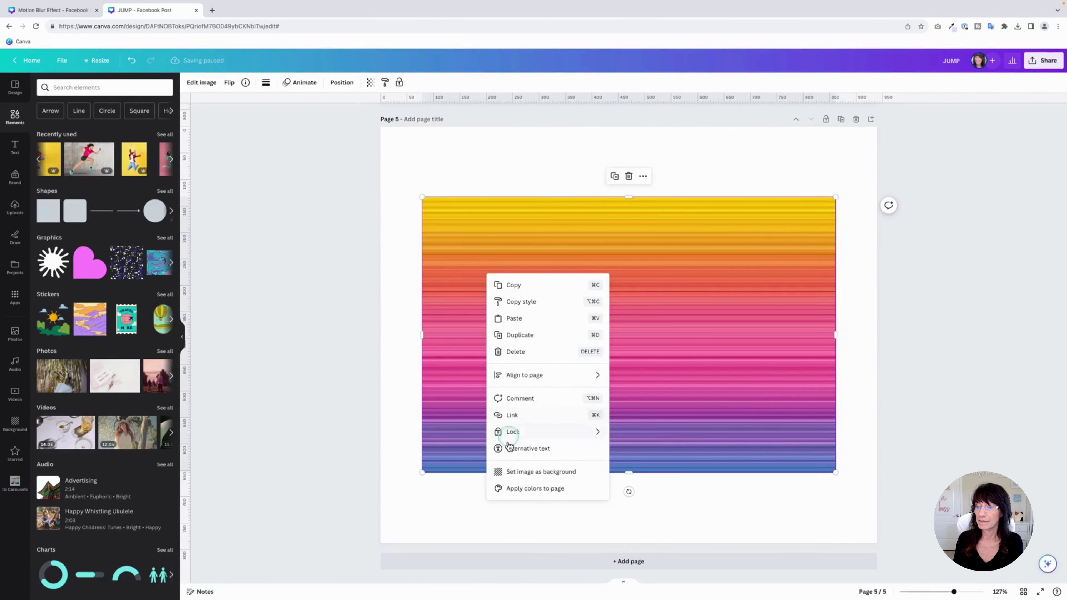
left_click(510, 473)
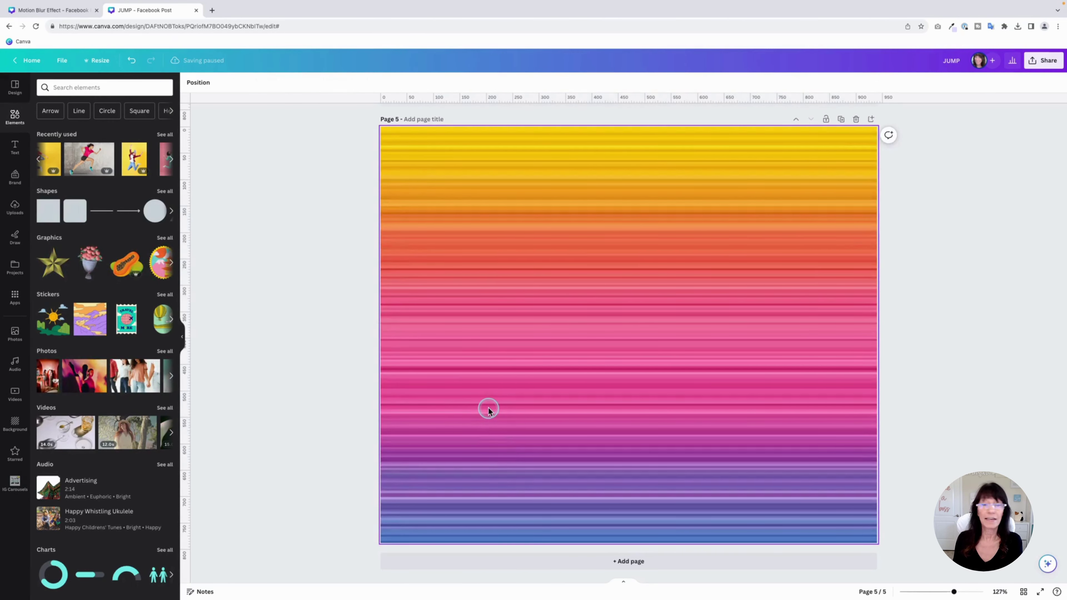
left_click(470, 299)
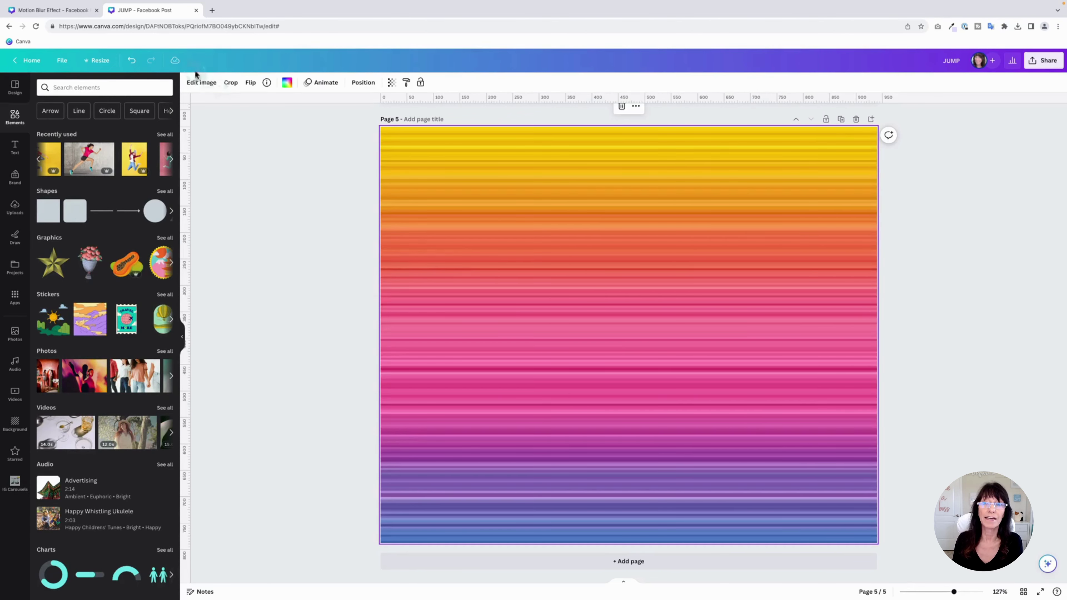
left_click(202, 84)
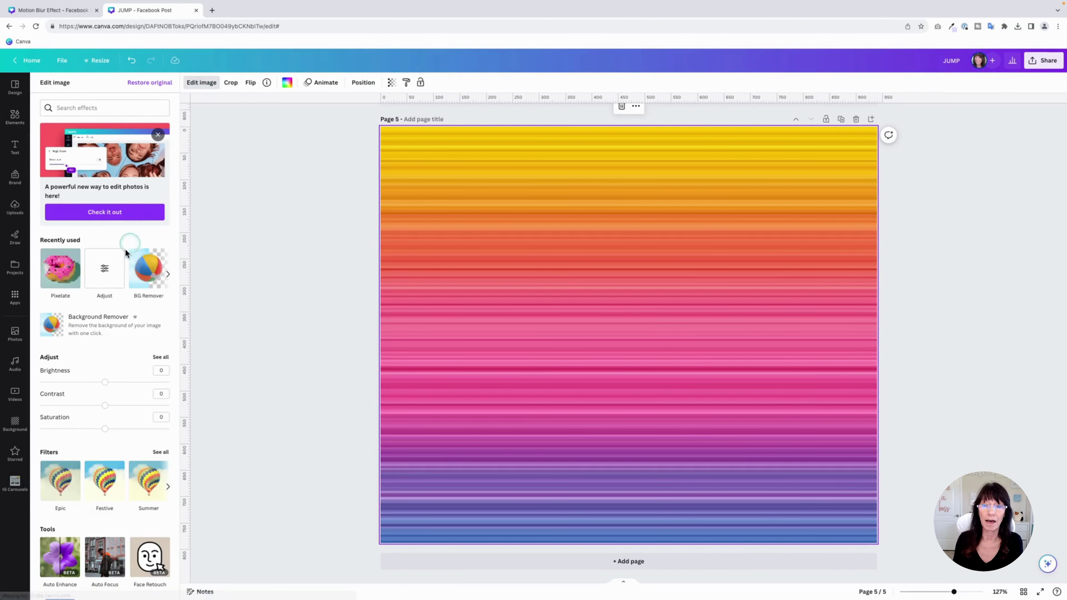
left_click(105, 271)
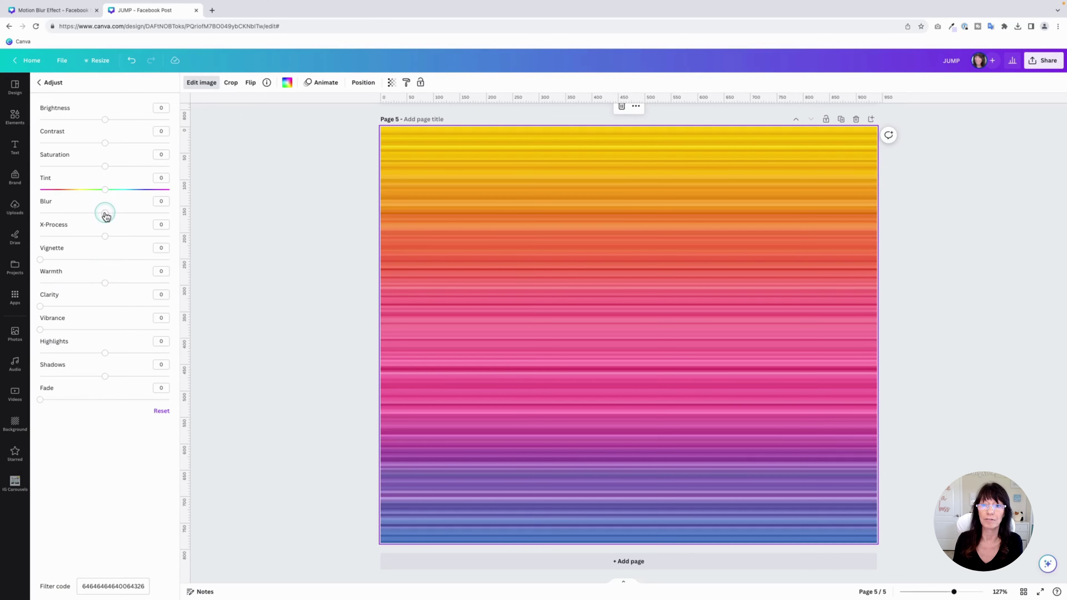
left_click_drag(105, 214, 192, 217)
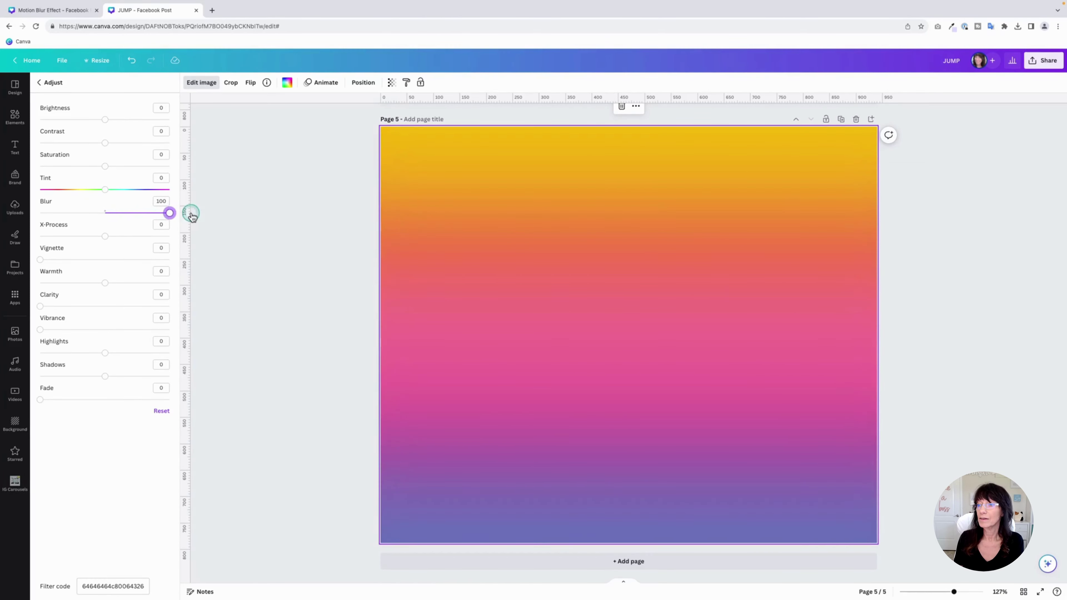
left_click(292, 226)
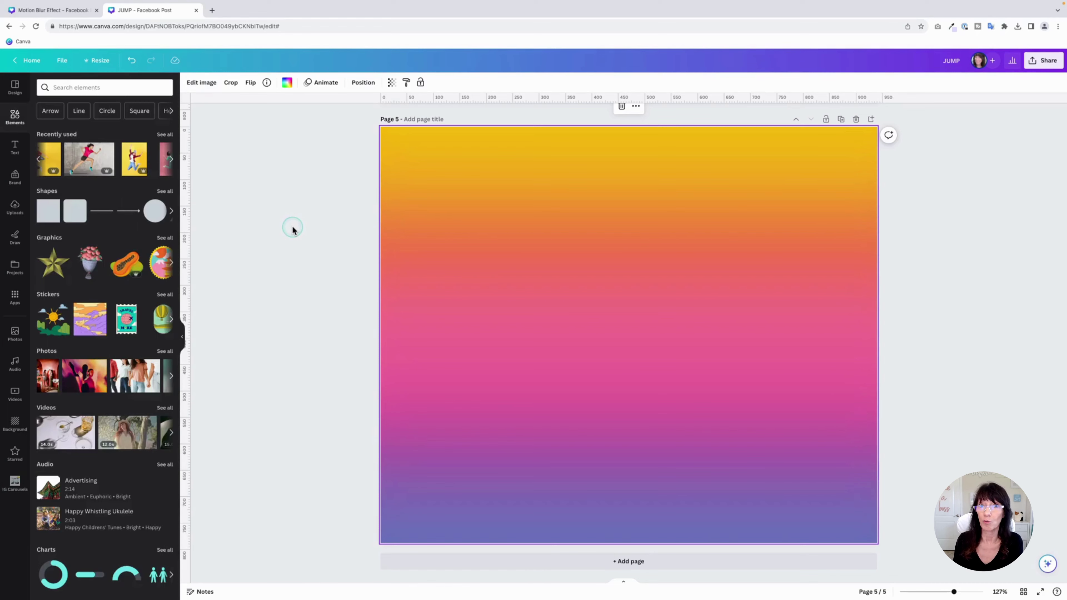
left_click(292, 229)
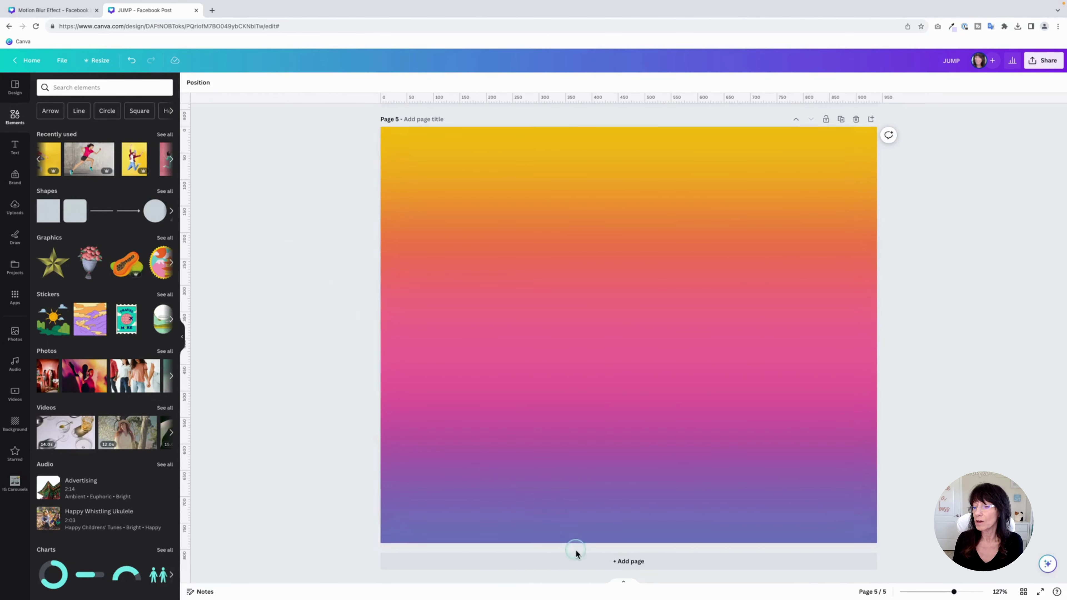
Step: Add a sixth page, insert the recently used photo of the jumping man in a red T-shirt, and flip it horizontally
left_click(576, 563)
left_click(38, 160)
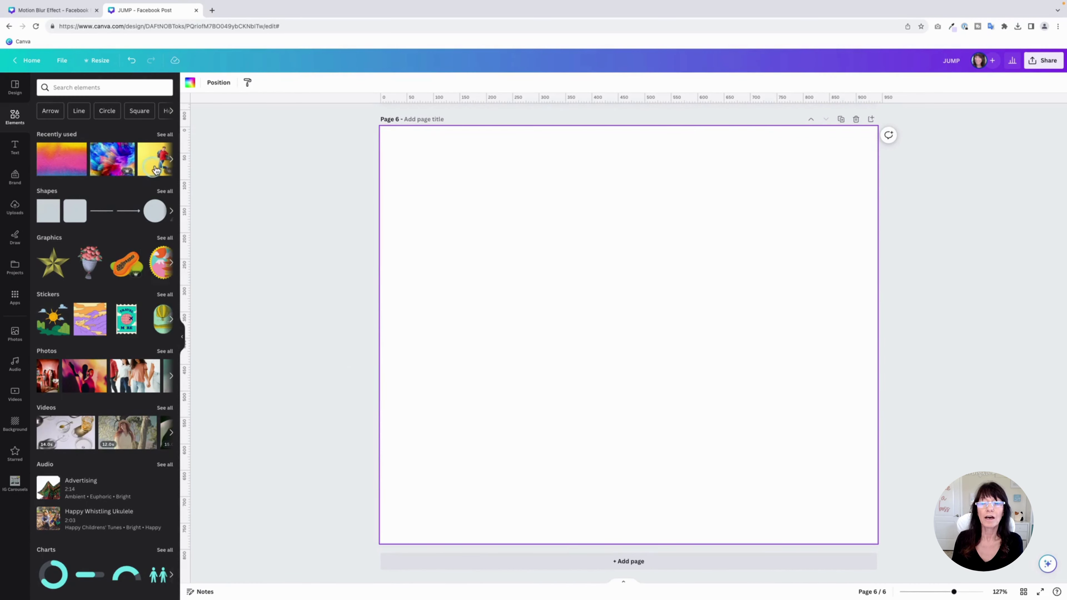
left_click(155, 168)
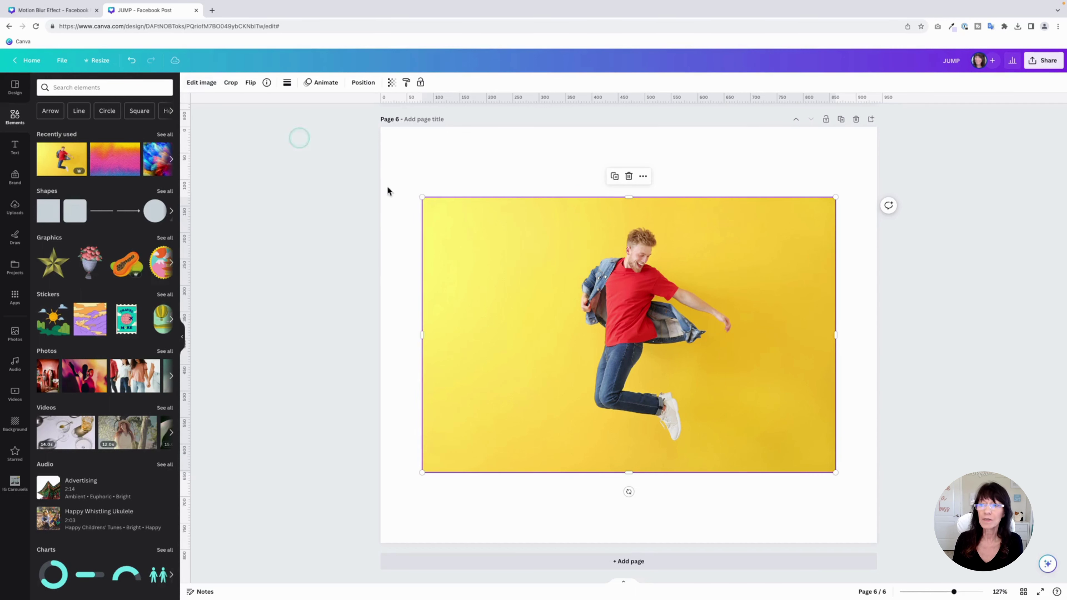
left_click(254, 84)
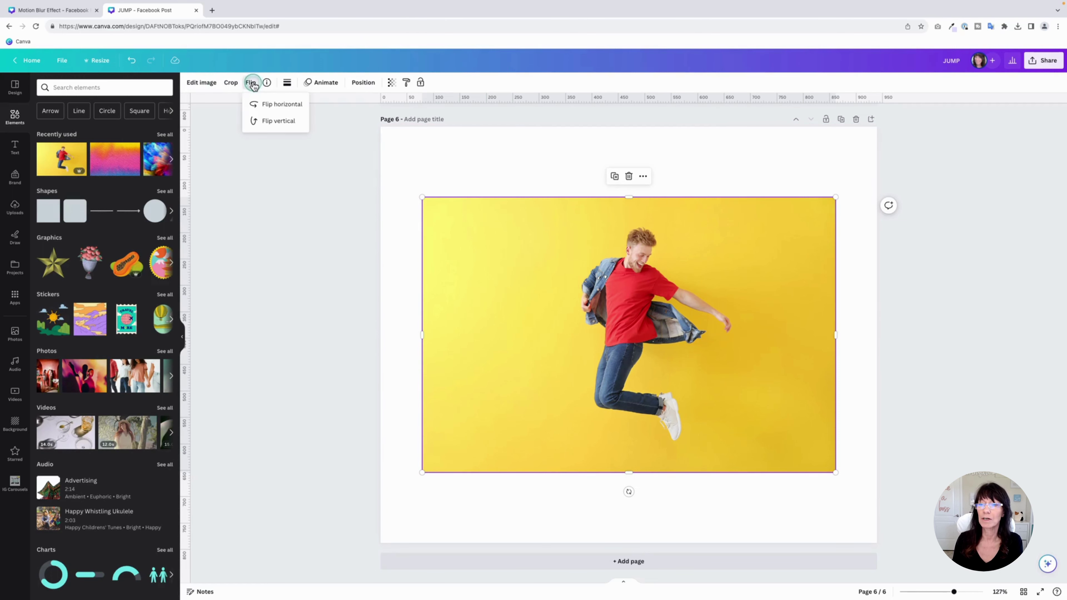
left_click(271, 104)
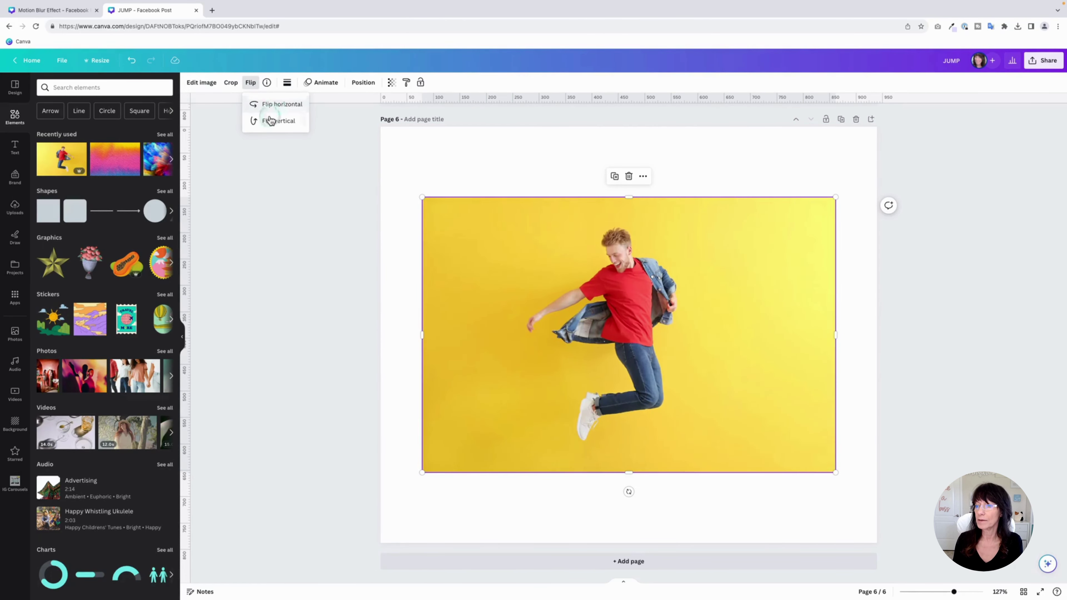
Step: Remove the background from the jumping man's photo and move the cutout against the page's left edge
left_click(201, 83)
left_click(103, 329)
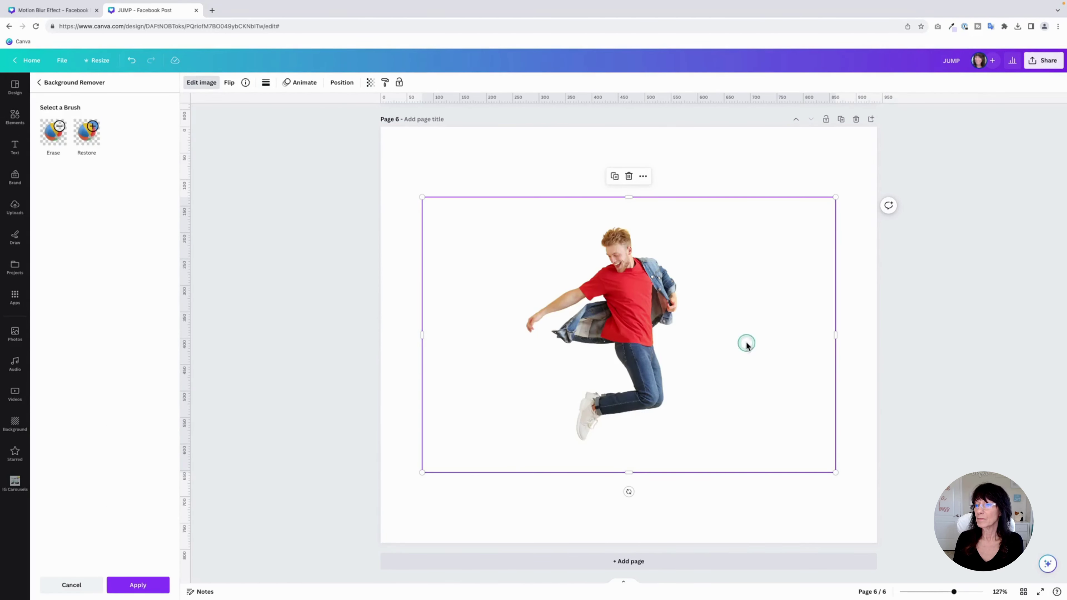
left_click_drag(652, 299, 609, 299)
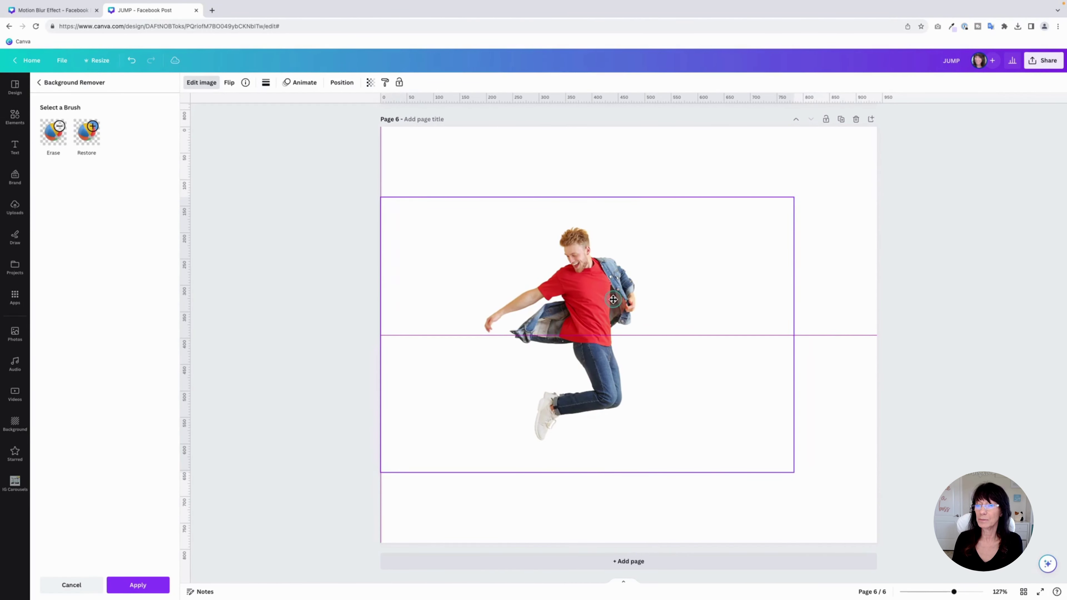
Step: Duplicate the jumping man's photo, place the copy at the lower right of the page, and remove its background
left_click(569, 177)
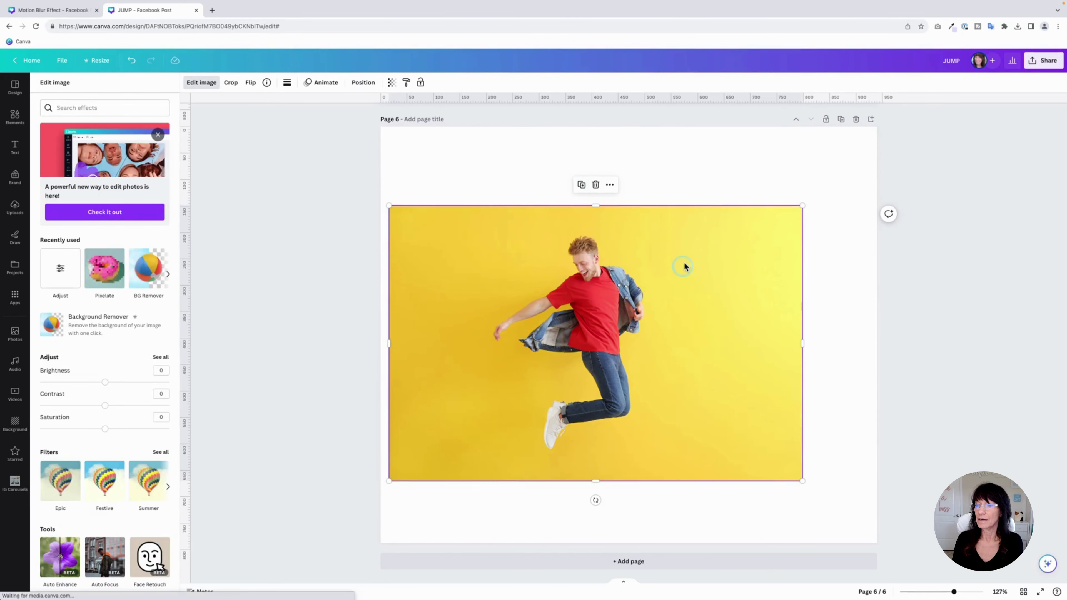
left_click_drag(686, 269, 910, 322)
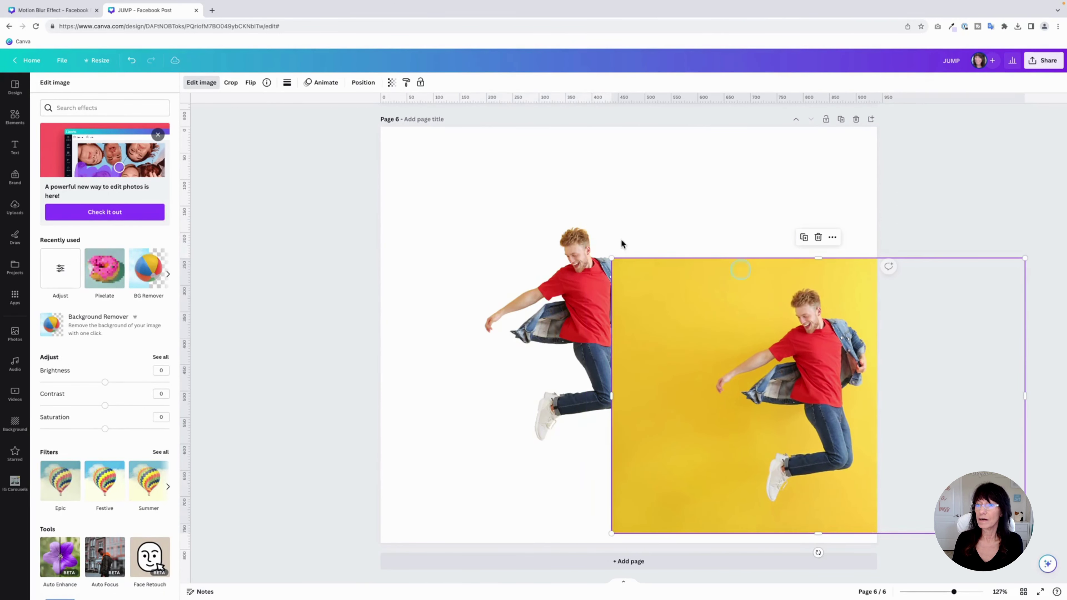
left_click(105, 327)
Step: Pixelate the left cutout of the man in Pixel style with 200 vertical pixels and 1 horizontal pixel
left_click(584, 318)
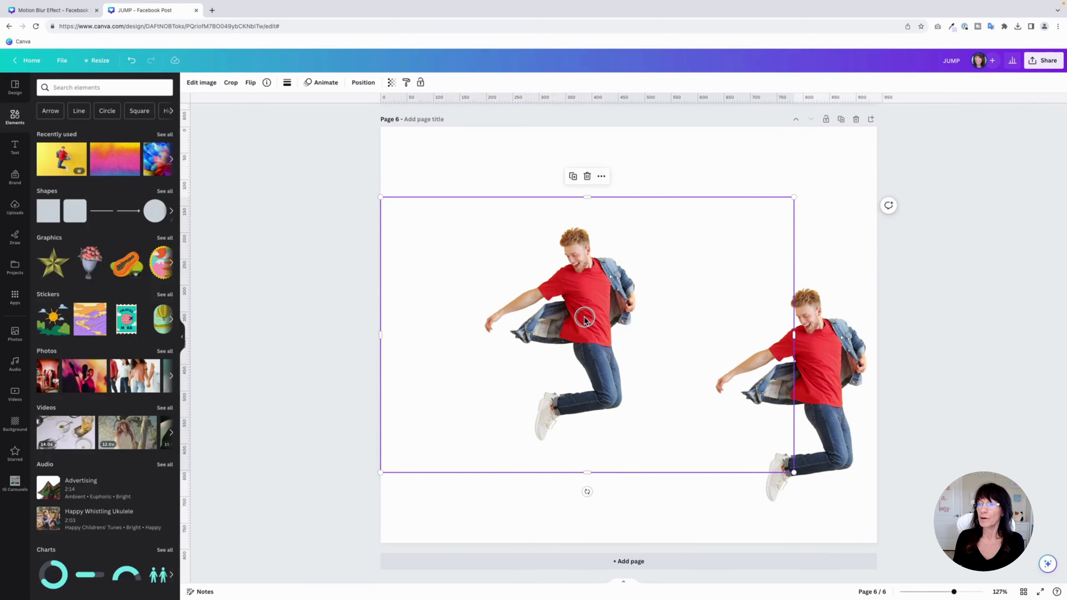
left_click(201, 83)
left_click(159, 264)
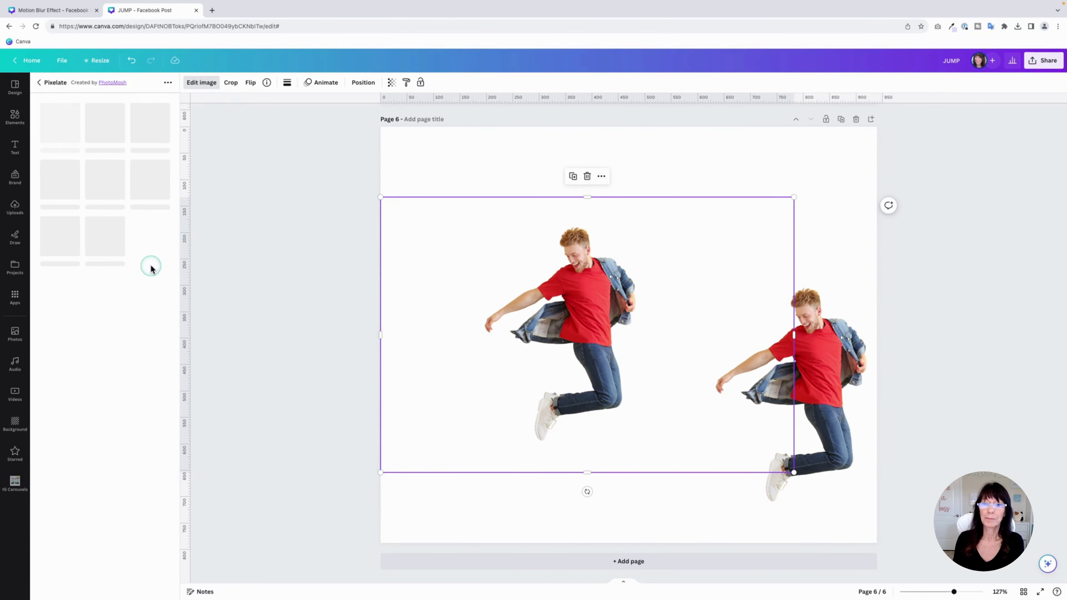
left_click(102, 133)
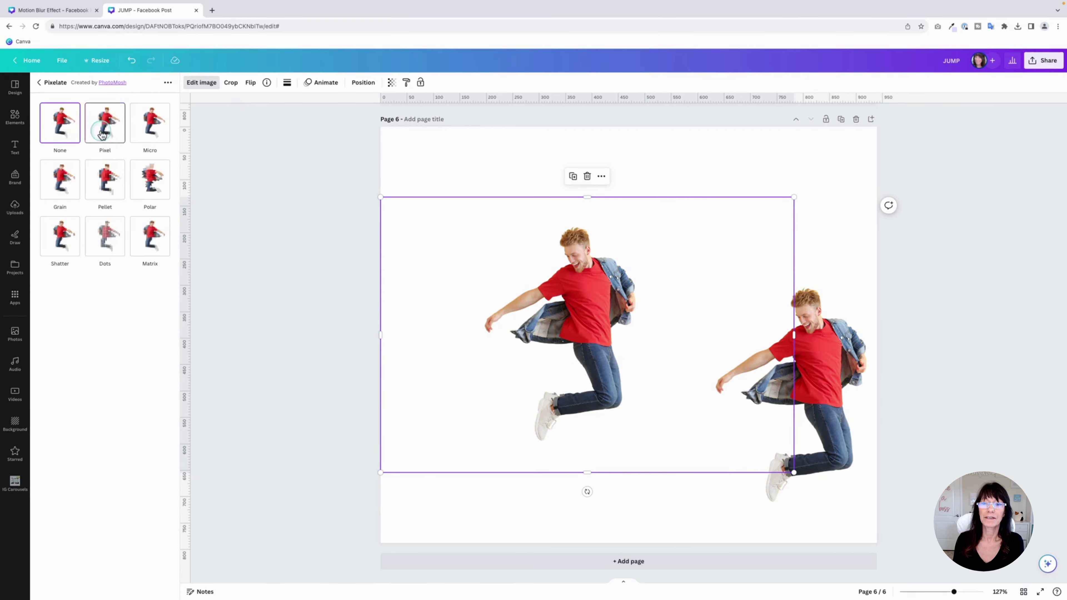
left_click(102, 126)
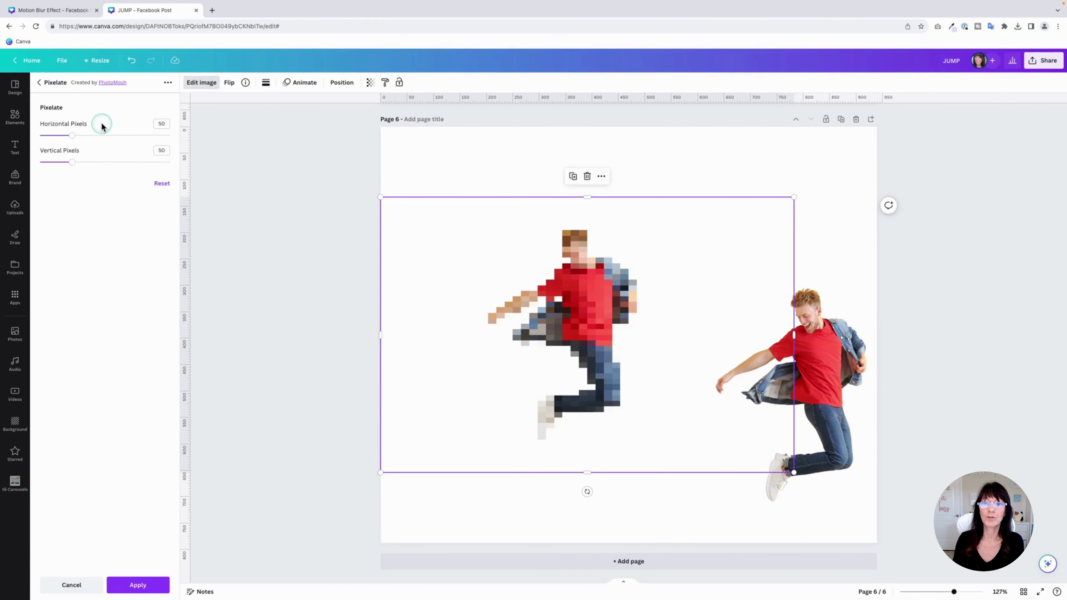
left_click_drag(74, 163, 174, 163)
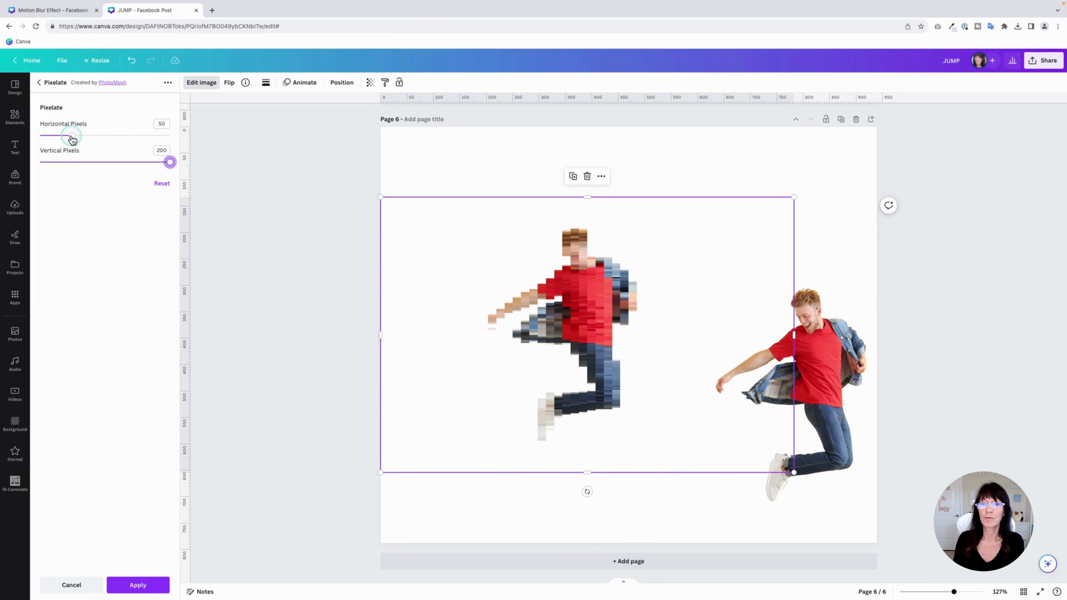
left_click_drag(72, 137, 39, 135)
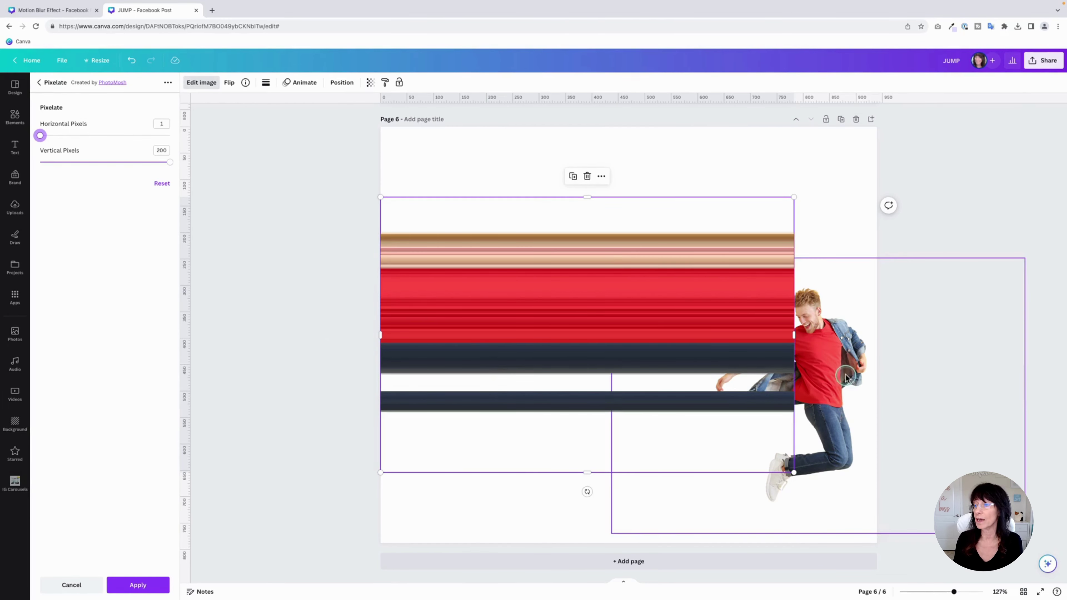
left_click(556, 389)
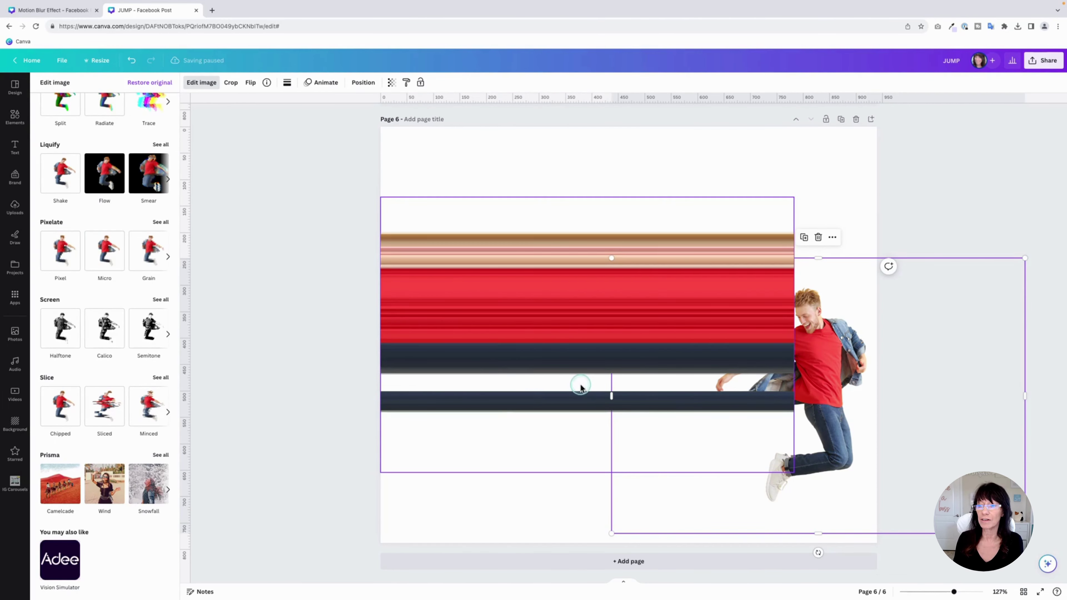
Step: Position the unpixelated cutout of the man over the right end of the stripes, matching his clothes to the colour bands
left_click(829, 380)
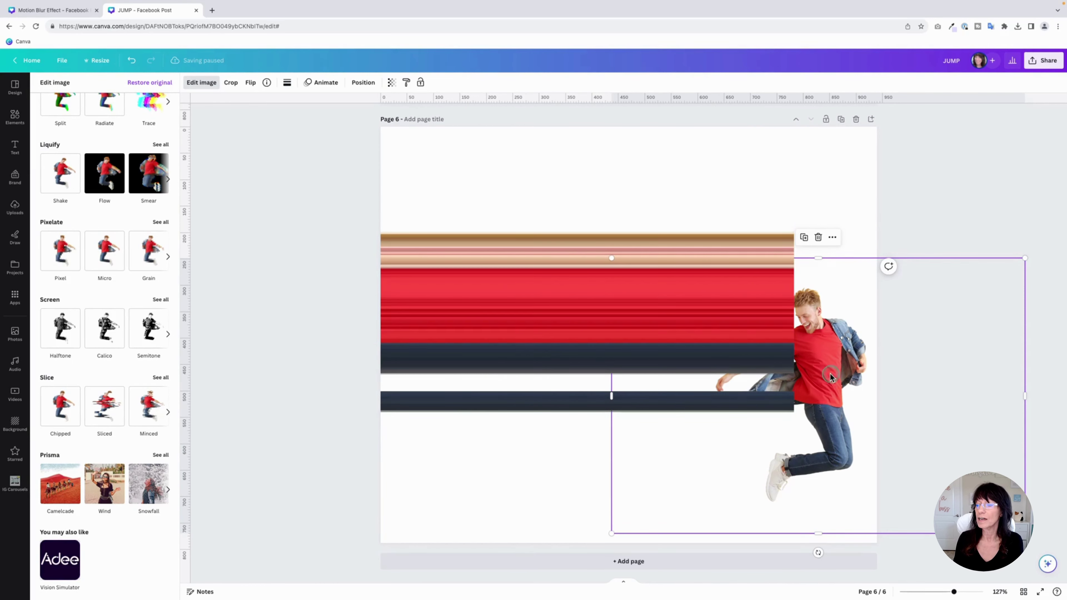
left_click_drag(830, 377, 772, 315)
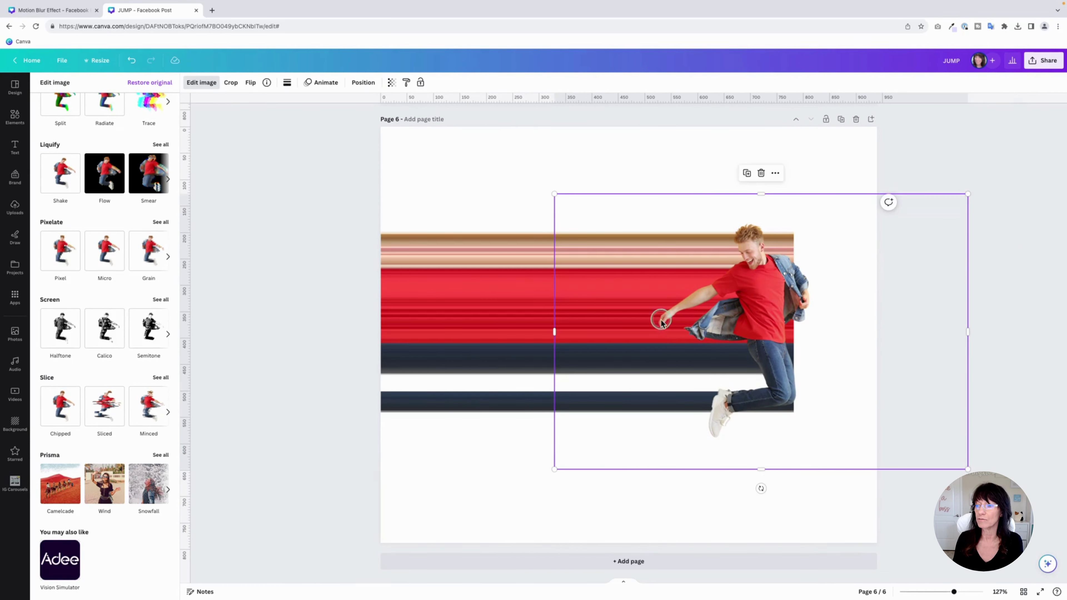
left_click(717, 391)
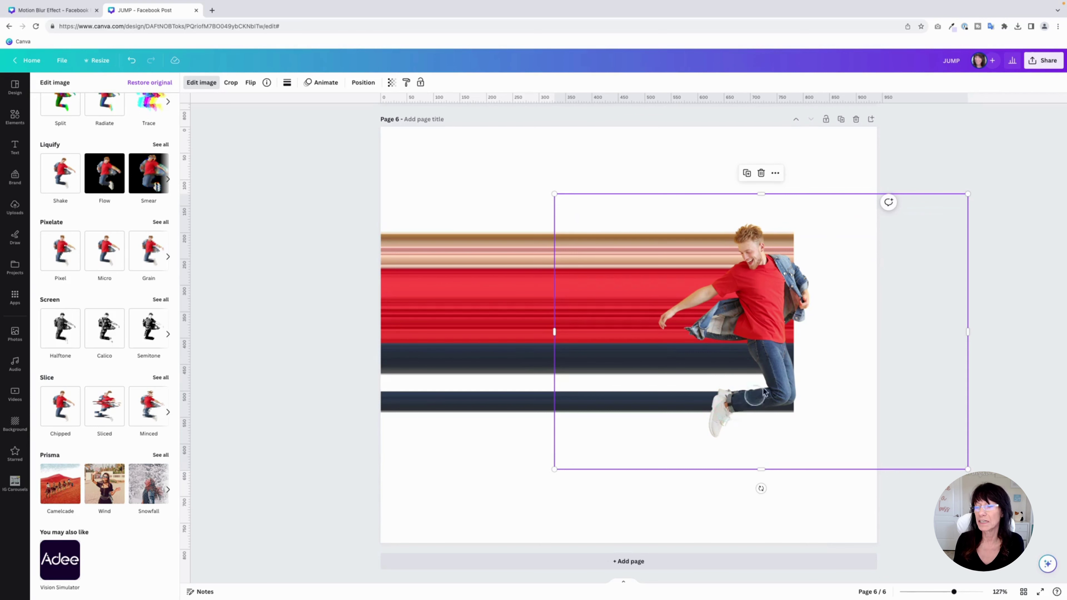
mouse_move(758, 295)
left_mouse_down()
mouse_move(791, 302)
mouse_move(779, 302)
left_mouse_up()
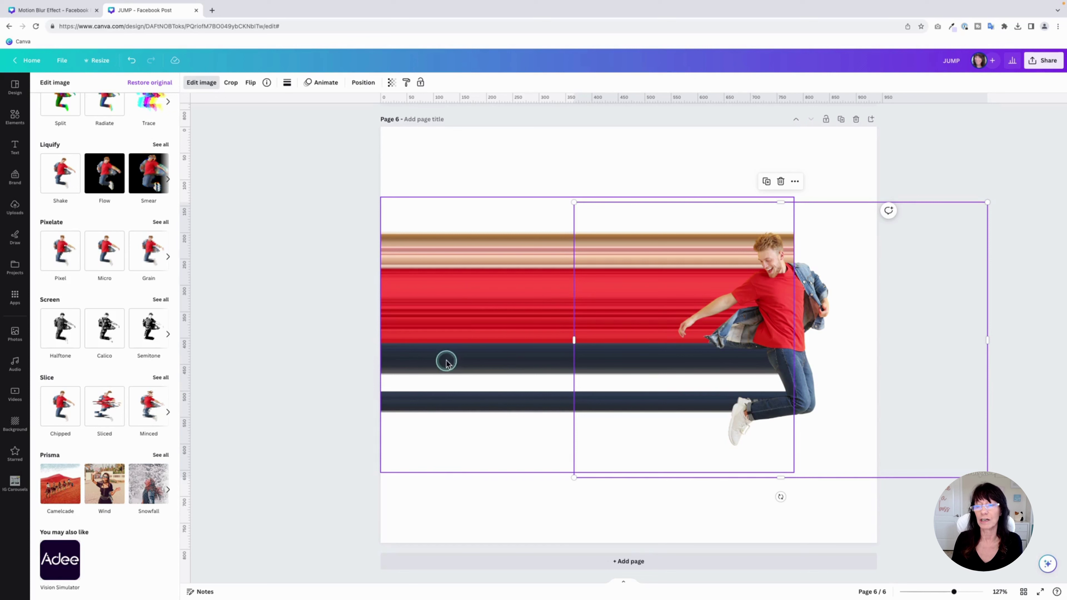
left_click(327, 278)
Step: Duplicate the striped image, crop the copy to a dark navy strip, and cover the white gap between the navy bands with it
left_click(512, 271)
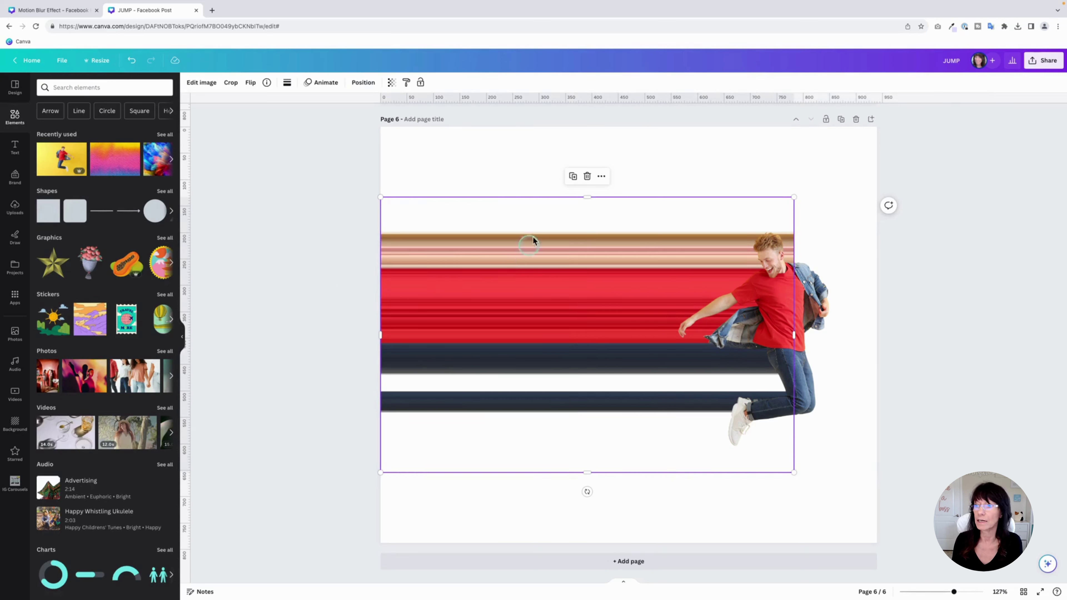
left_click(573, 176)
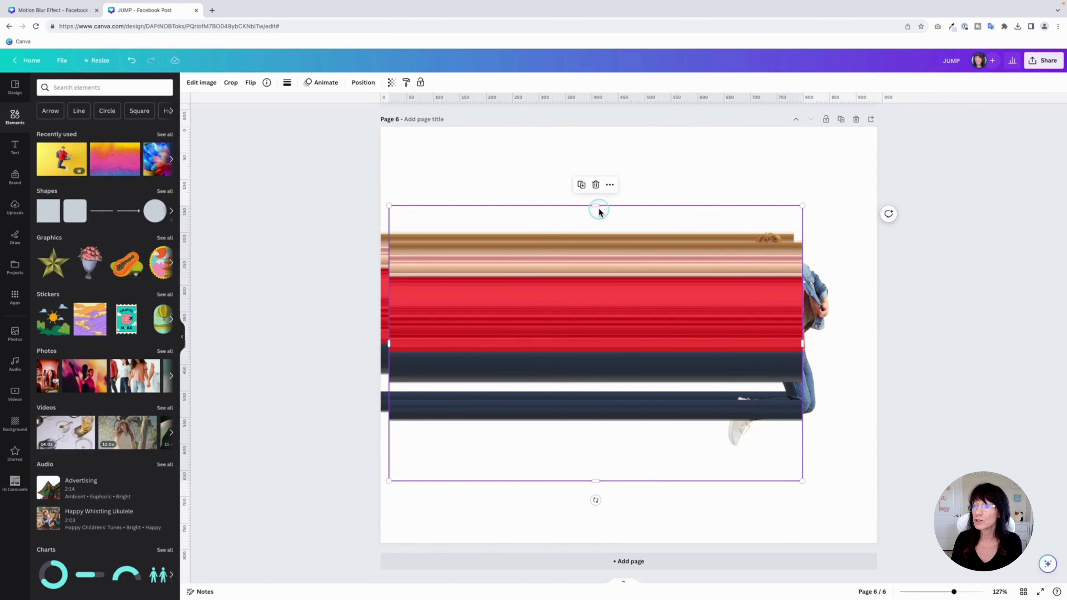
left_click_drag(597, 206, 594, 351)
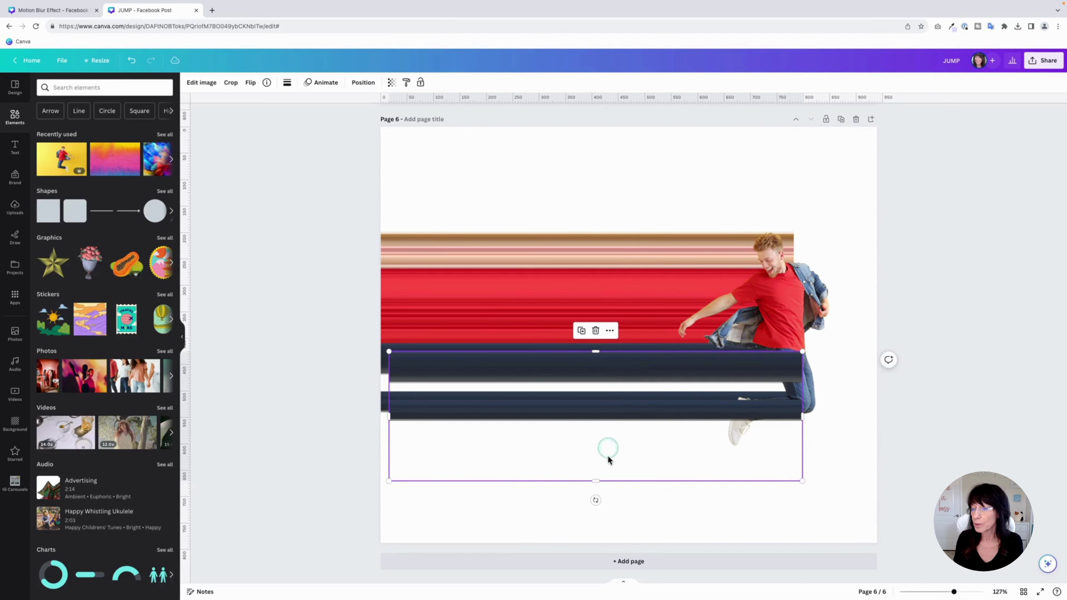
left_click_drag(599, 480, 630, 381)
left_click(327, 388)
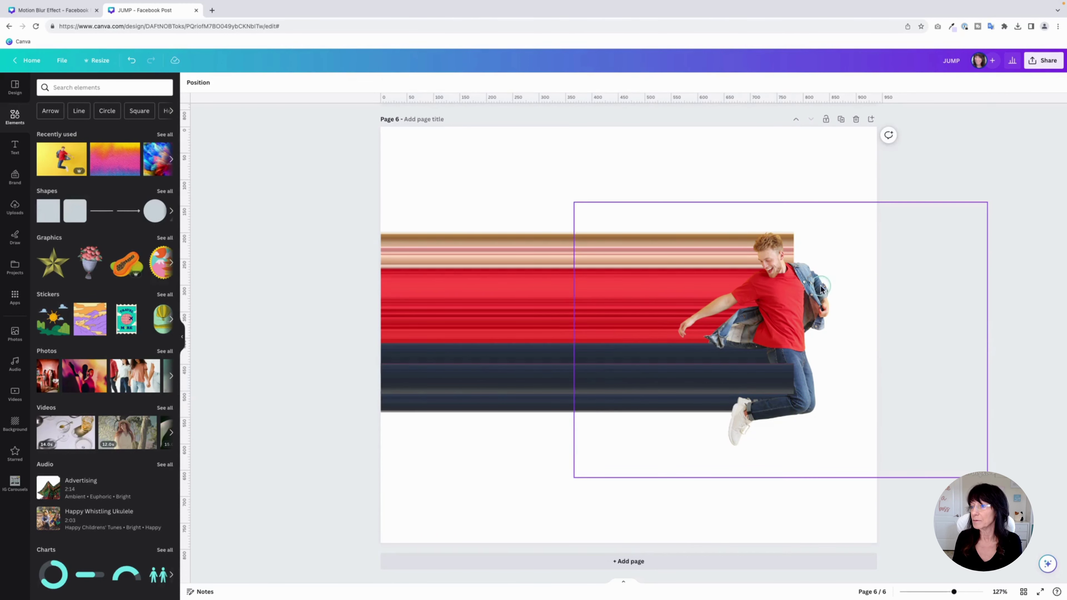
Step: Bring the man's cutout to the top of the layer order, above the navy strip
left_click(805, 290)
left_click(363, 82)
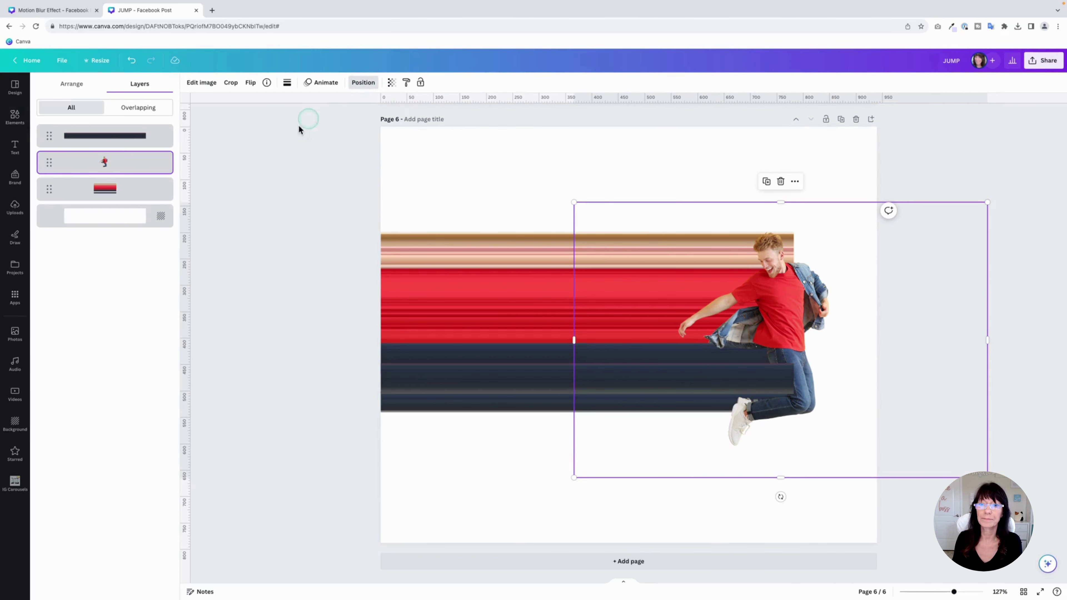
left_click_drag(49, 163, 51, 126)
left_click(307, 241)
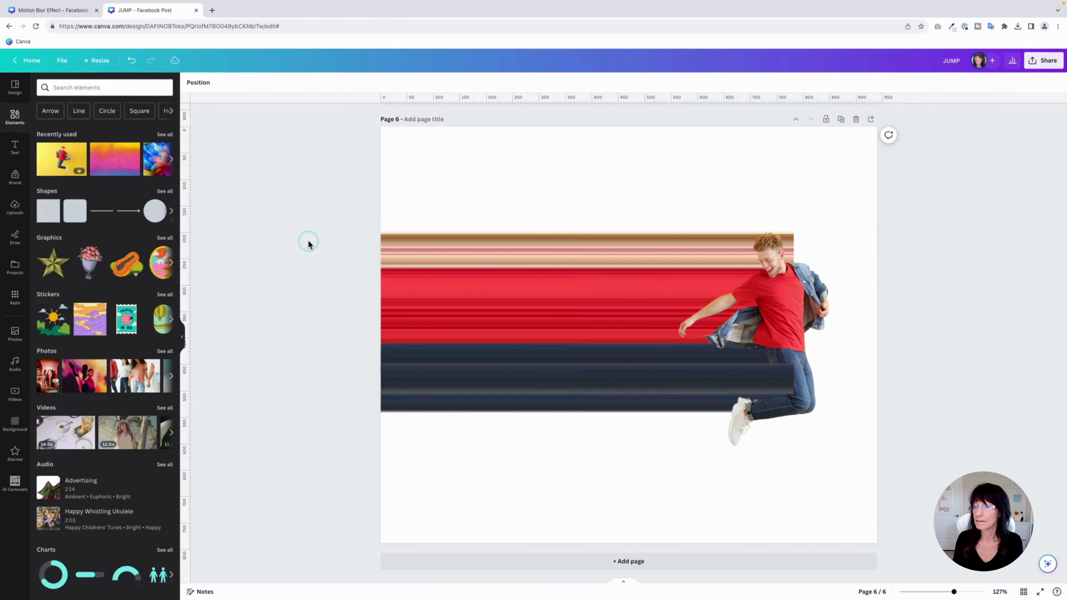
left_click(684, 267)
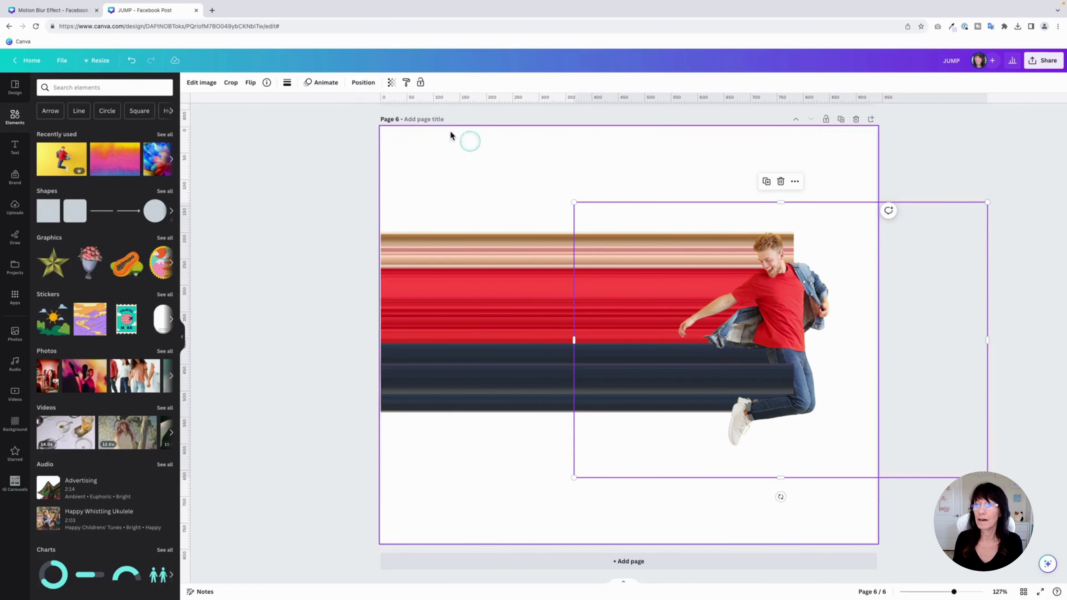
left_click(362, 82)
left_click_drag(50, 164, 51, 126)
left_click(276, 267)
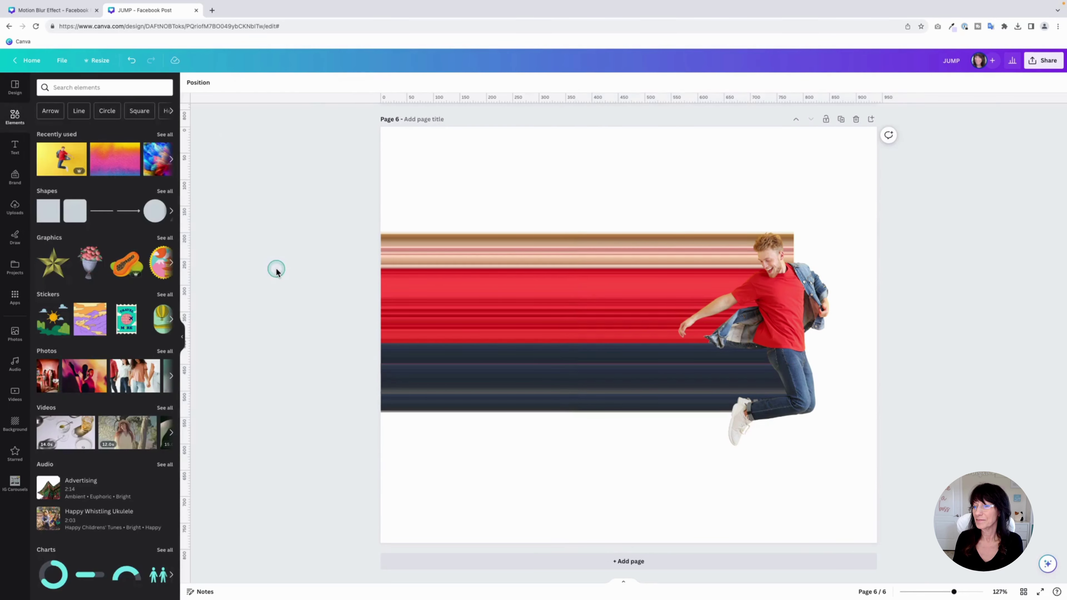
Step: Slightly trim the upper edge of the added navy strip to blend it with the band above
left_click(465, 378)
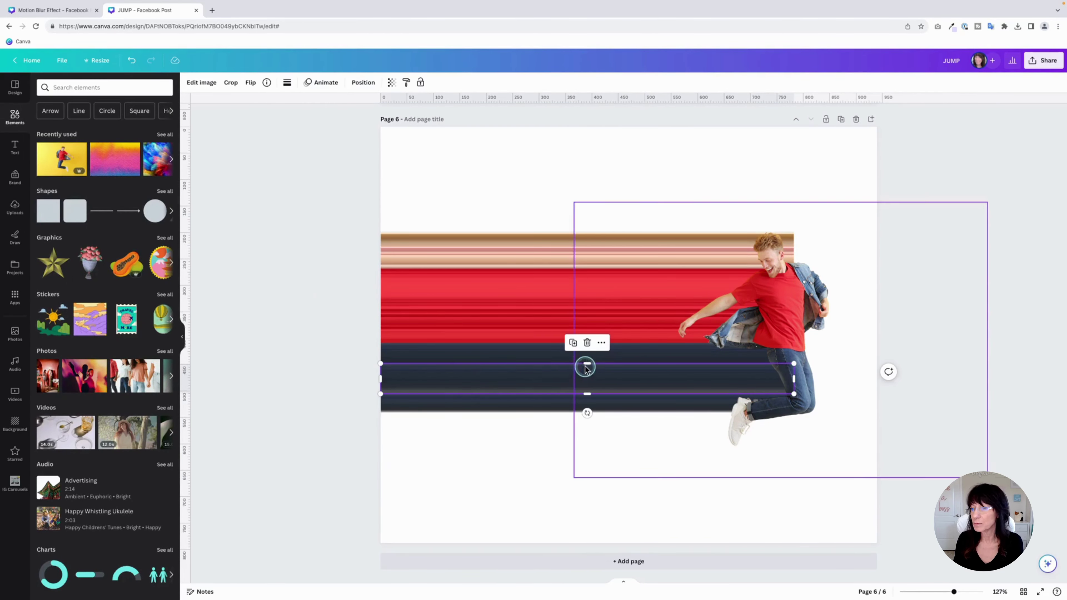
left_click_drag(585, 364, 586, 366)
left_click(310, 395)
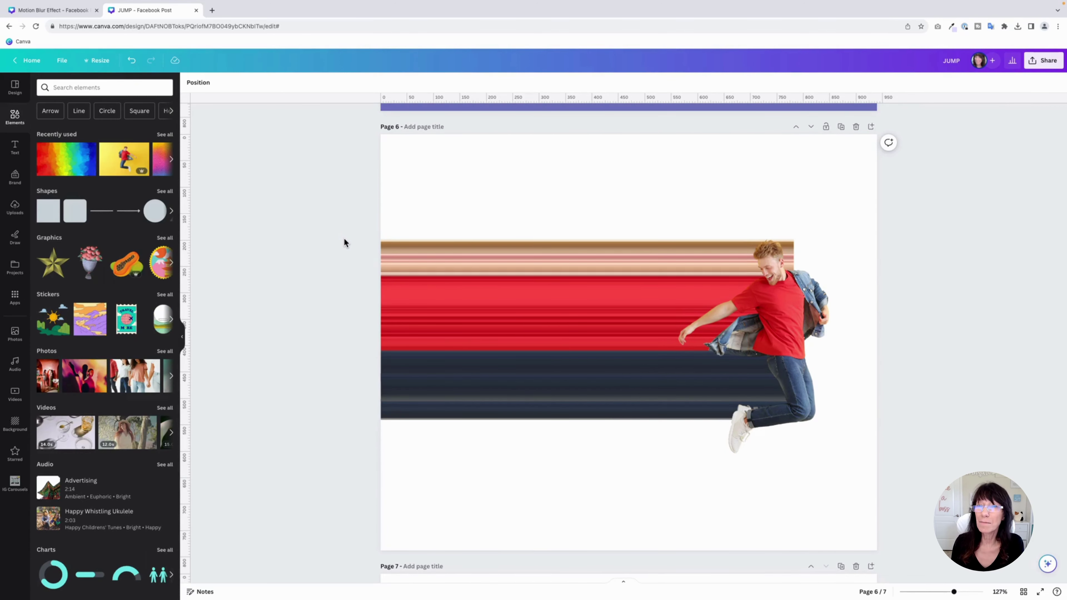
Step: Insert the recently used rainbow paint texture image on the empty page 7
scroll(343, 243, "down", 8)
scroll(344, 243, "down", 2)
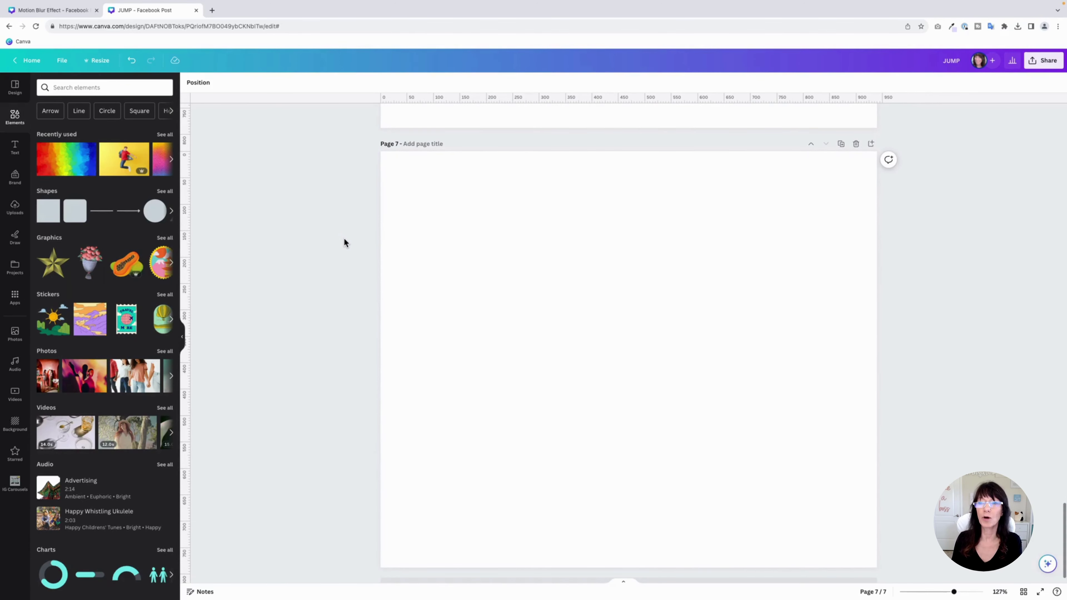
scroll(344, 242, "down", 1)
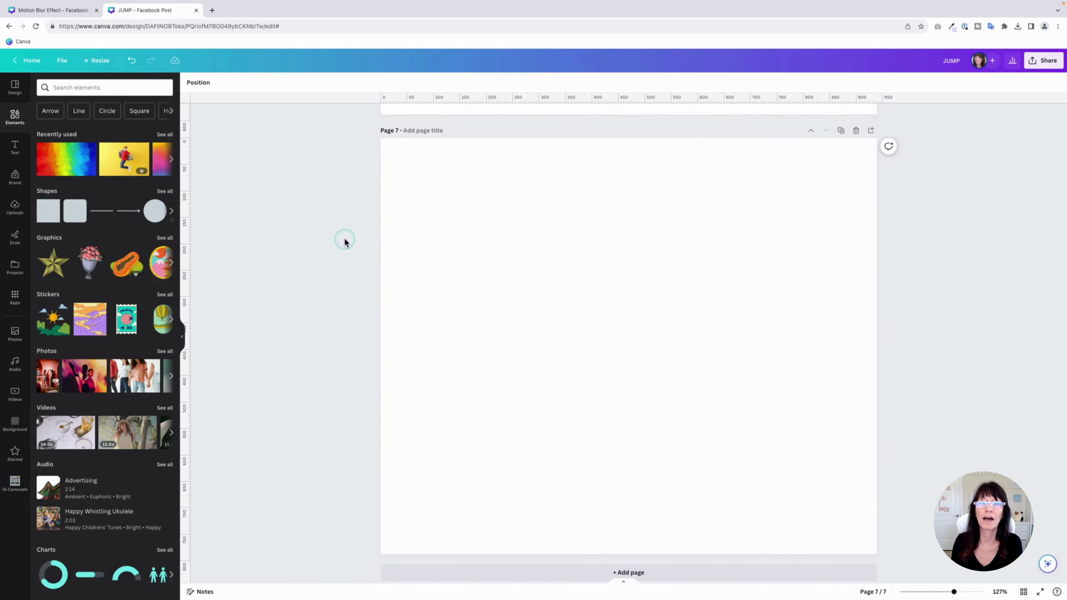
left_click(65, 163)
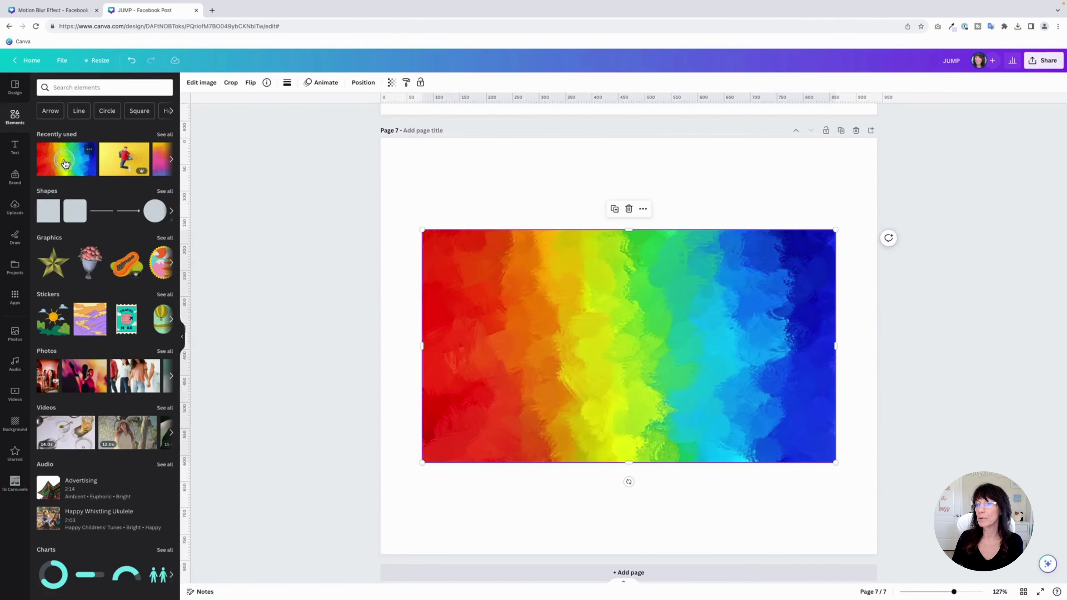
Step: Pixelate the rainbow image in Pixel style with 200 vertical pixels and 1 horizontal pixel
left_click(201, 80)
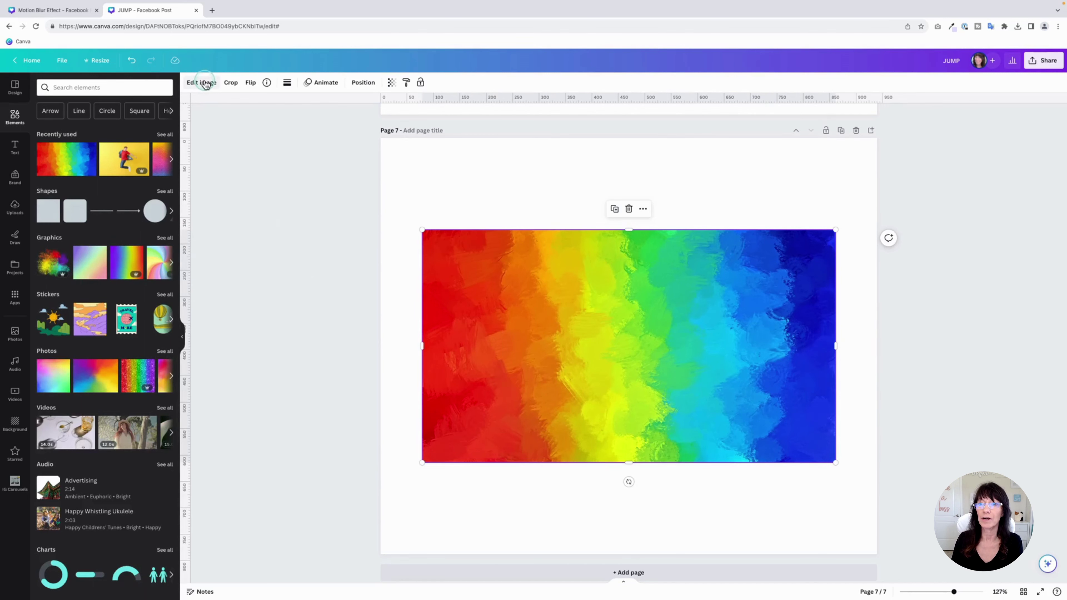
left_click(59, 273)
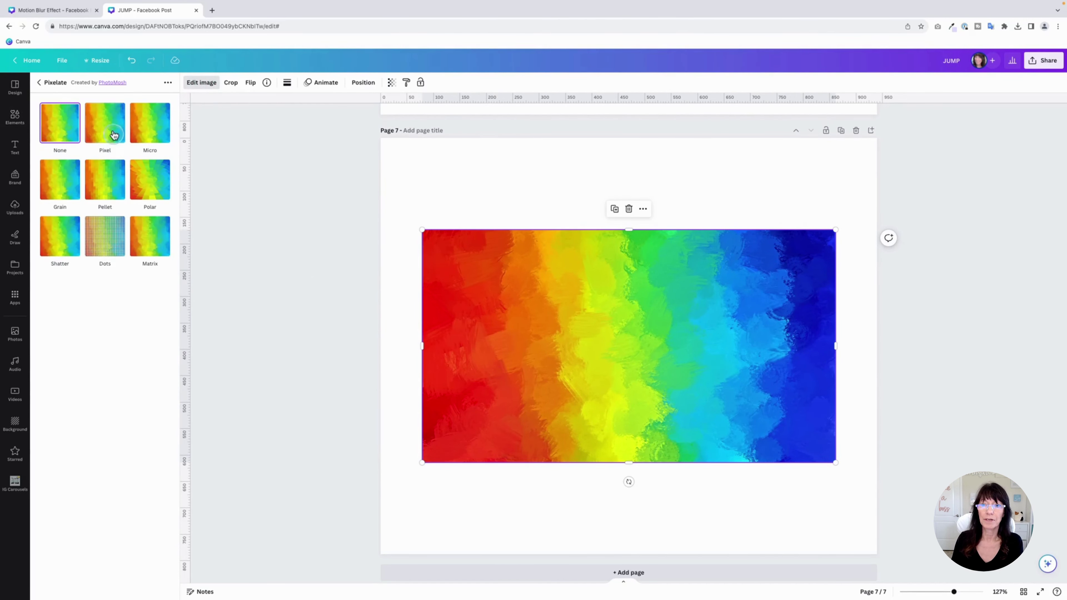
left_click(105, 123)
left_click(105, 123)
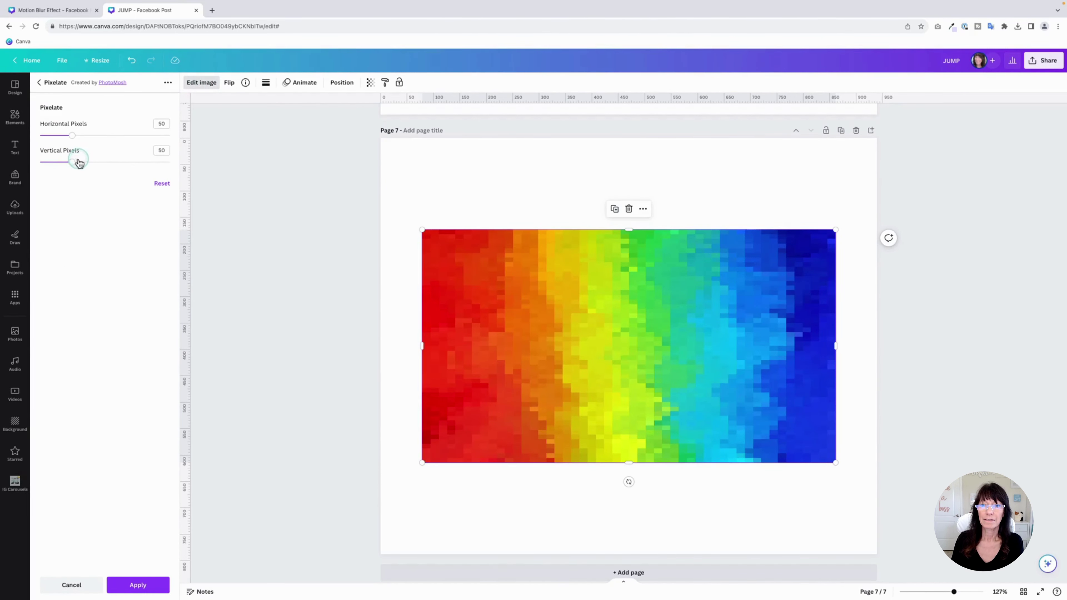
left_click_drag(73, 162, 202, 167)
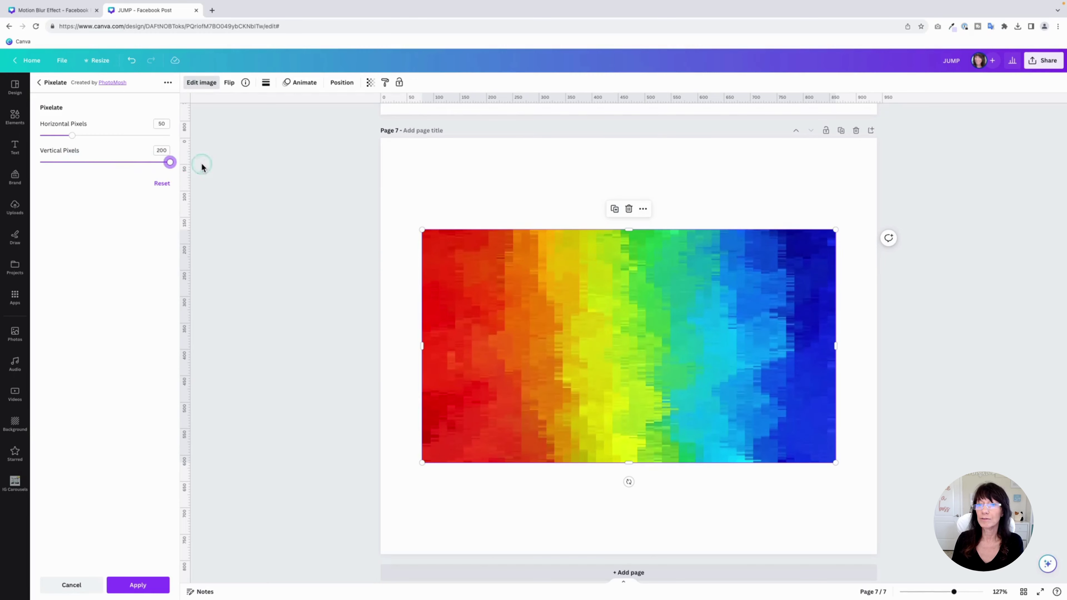
left_click(71, 135)
left_click_drag(71, 135, 39, 134)
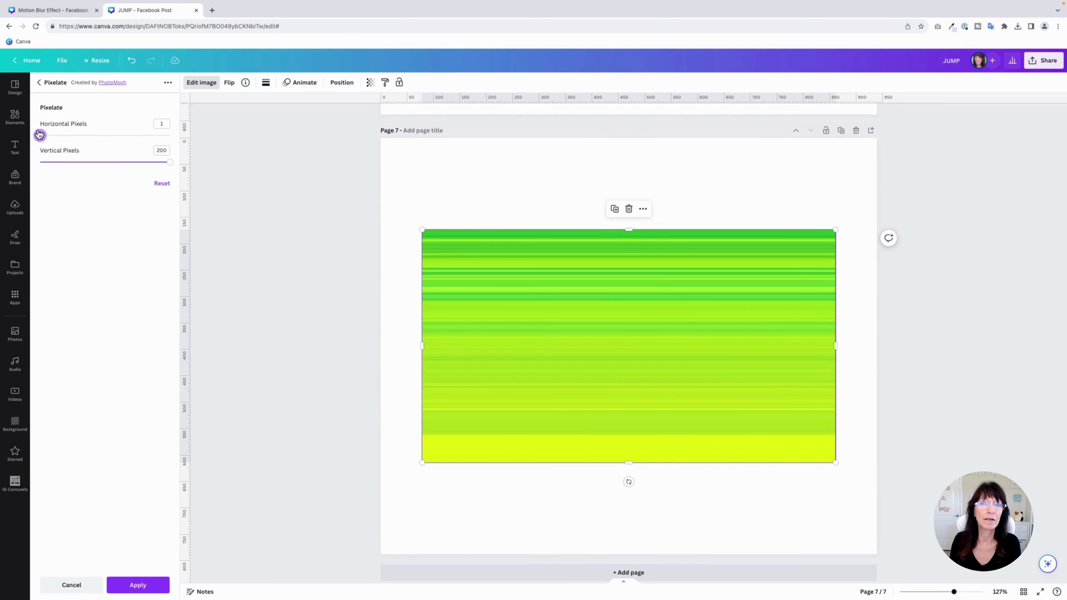
Step: Set the rainbow image's Horizontal Pixels to 56 and deselect the image
left_click_drag(40, 134, 76, 135)
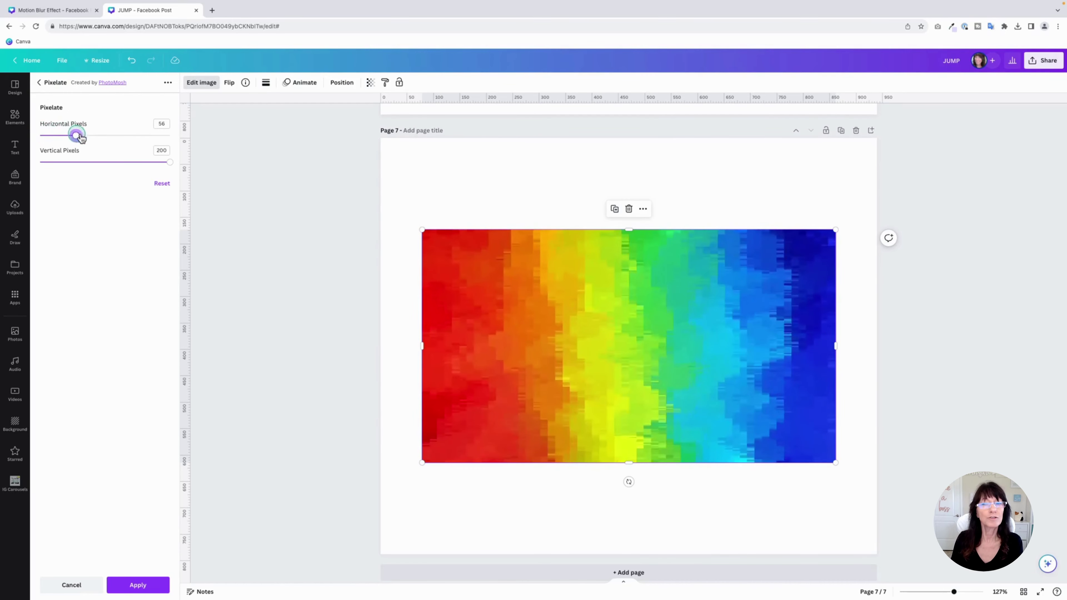
left_click(270, 201)
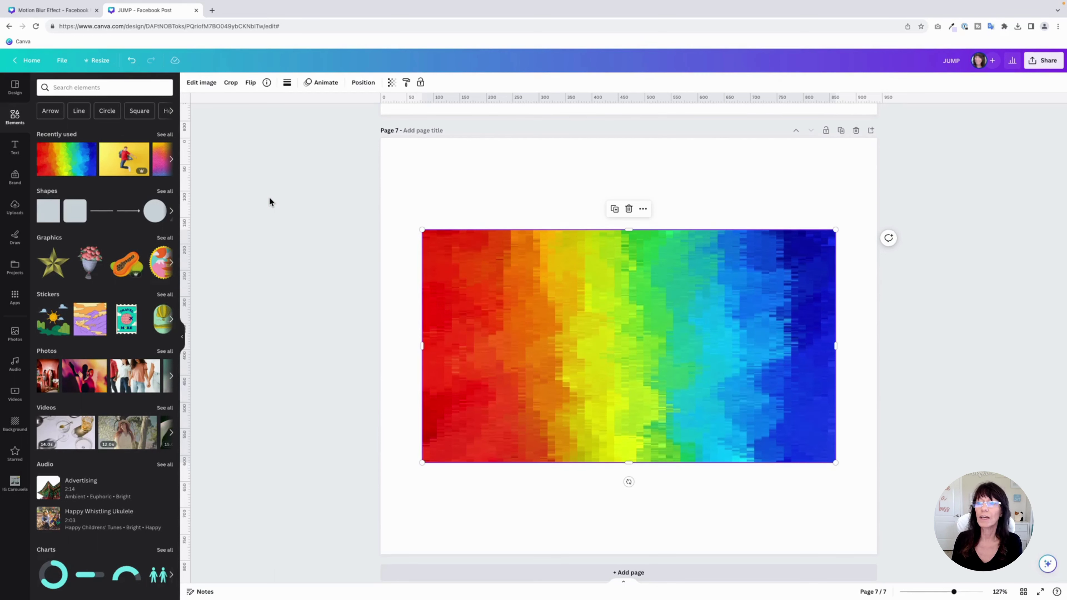
left_click(269, 197)
scroll(269, 197, "up", 20)
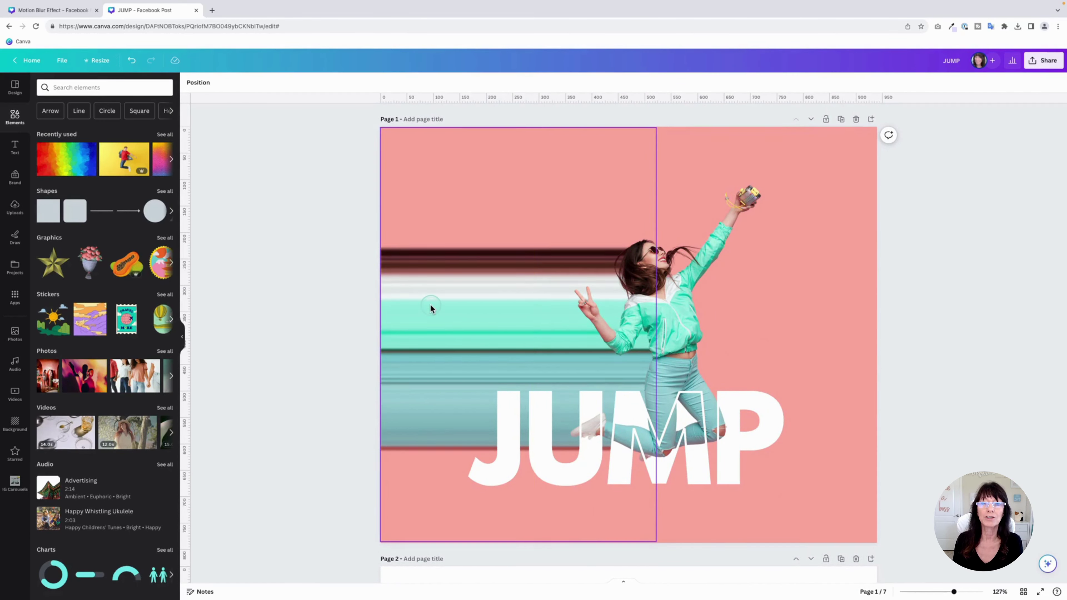
left_click(170, 159)
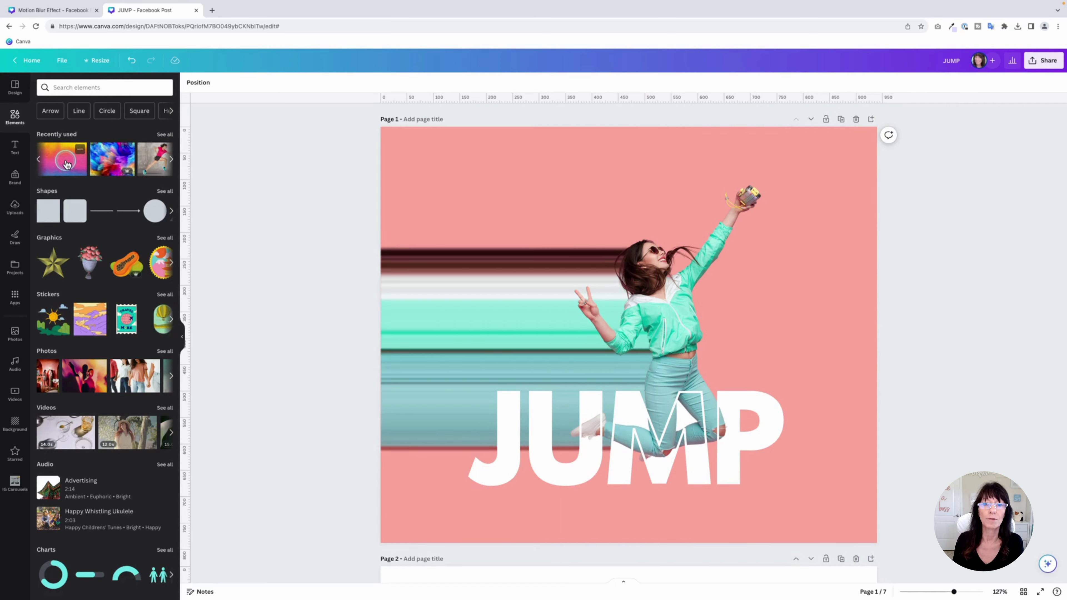
left_click_drag(64, 164, 286, 226)
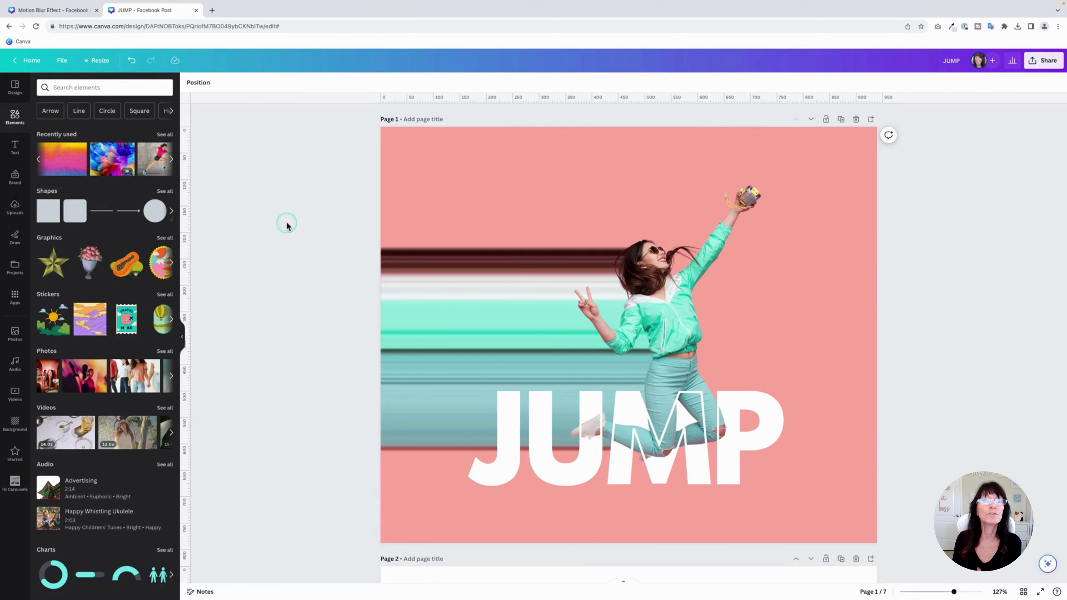